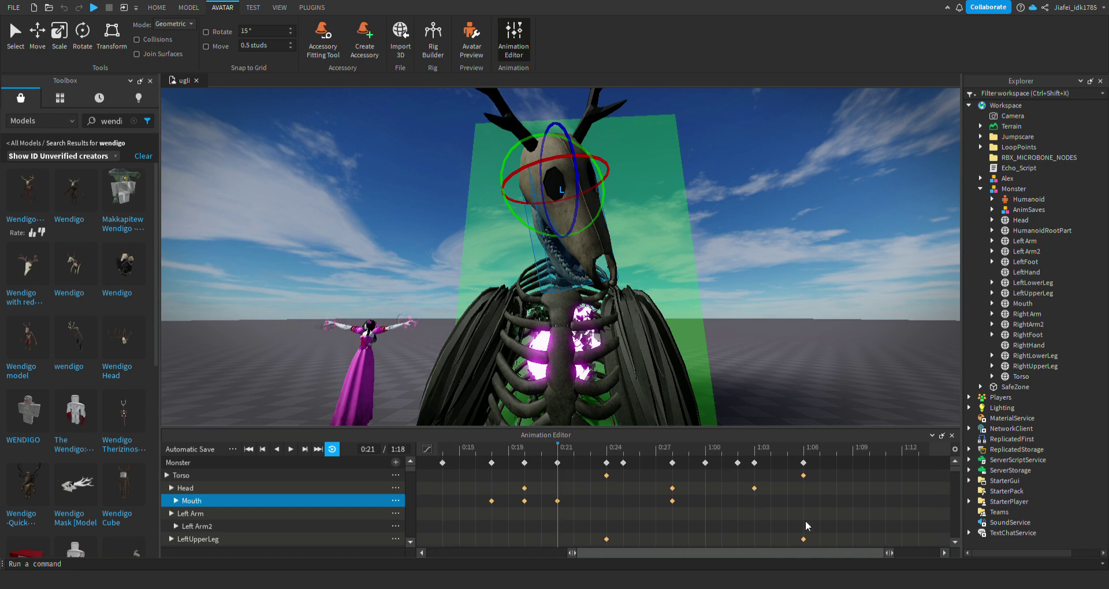
Rotate the monster's Mouth to set new jaw poses at 1:03 and 1:10
{"action": "left_click", "coordinate": [699, 448]}
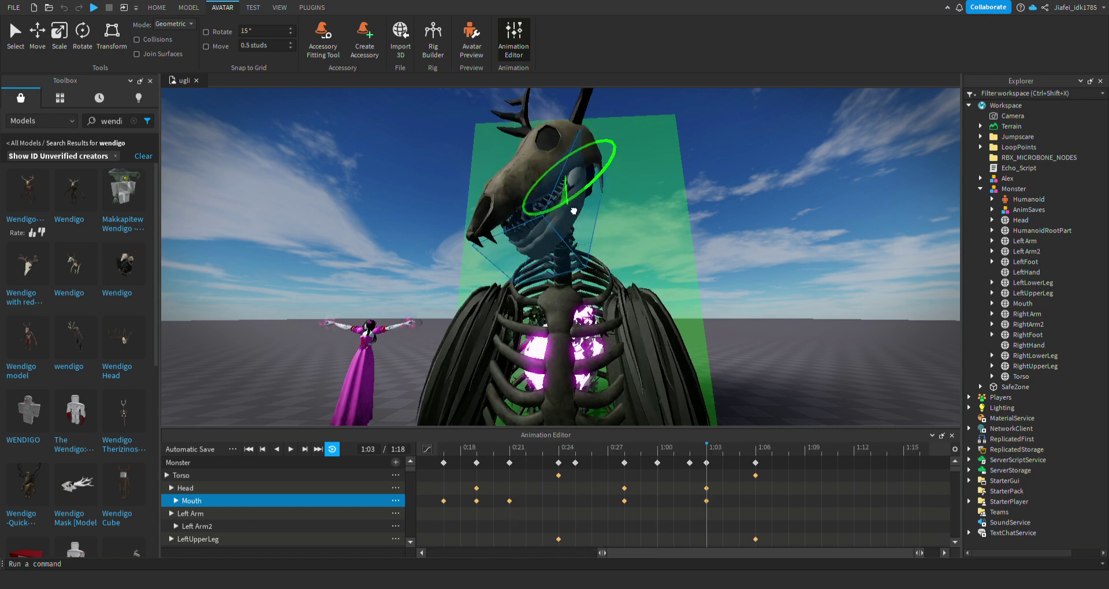
{"action": "left_click", "coordinate": [821, 449]}
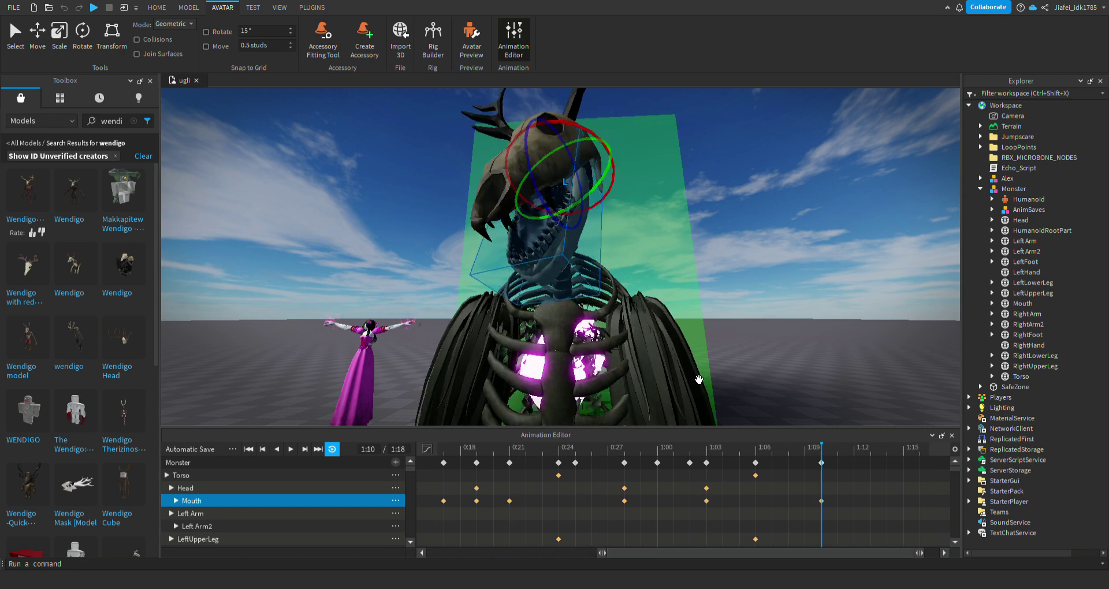
Copy all the starting keyframes at 0:00 and paste them at the animation's end, 1:18
{"action": "left_click_drag", "start_coordinate": [693, 553], "coordinate": [469, 534]}
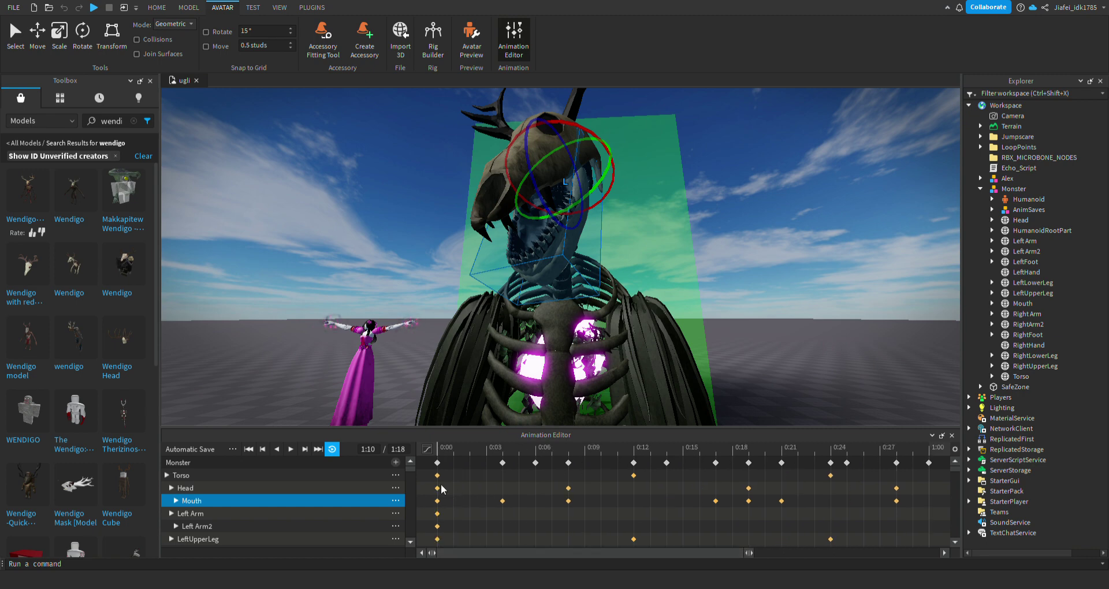
{"action": "left_click", "coordinate": [438, 462]}
{"action": "left_click_drag", "start_coordinate": [546, 553], "coordinate": [742, 529]}
{"action": "left_click_drag", "start_coordinate": [446, 453], "coordinate": [930, 448]}
Play the animation and examine the full body from the front and an angle, then stop playback
{"action": "scroll", "coordinate": [888, 368], "scroll_direction": "down", "scroll_amount": 4}
{"action": "key", "text": "space"}
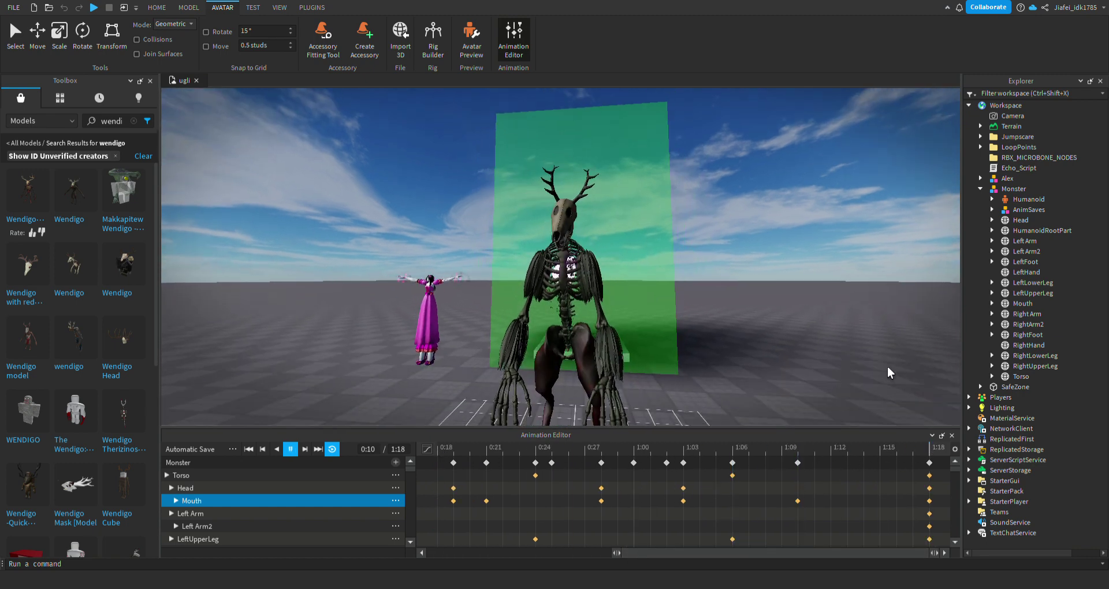
{"action": "key", "text": "s"}
{"action": "mouse_move", "coordinate": [786, 290]}
{"action": "right_mouse_down"}
{"action": "mouse_move", "coordinate": [799, 300]}
{"action": "mouse_move", "coordinate": [786, 290]}
{"action": "mouse_move", "coordinate": [836, 290]}
{"action": "mouse_move", "coordinate": [785, 290]}
{"action": "mouse_move", "coordinate": [781, 272]}
{"action": "right_mouse_up"}
{"action": "key", "text": "a"}
{"action": "key", "text": "d"}
{"action": "key", "text": "a"}
{"action": "key", "text": "space"}
Rotate the monster's upper left arm (Left Arm) to set a new pose at 0:12
{"action": "left_click_drag", "start_coordinate": [649, 553], "coordinate": [617, 443]}
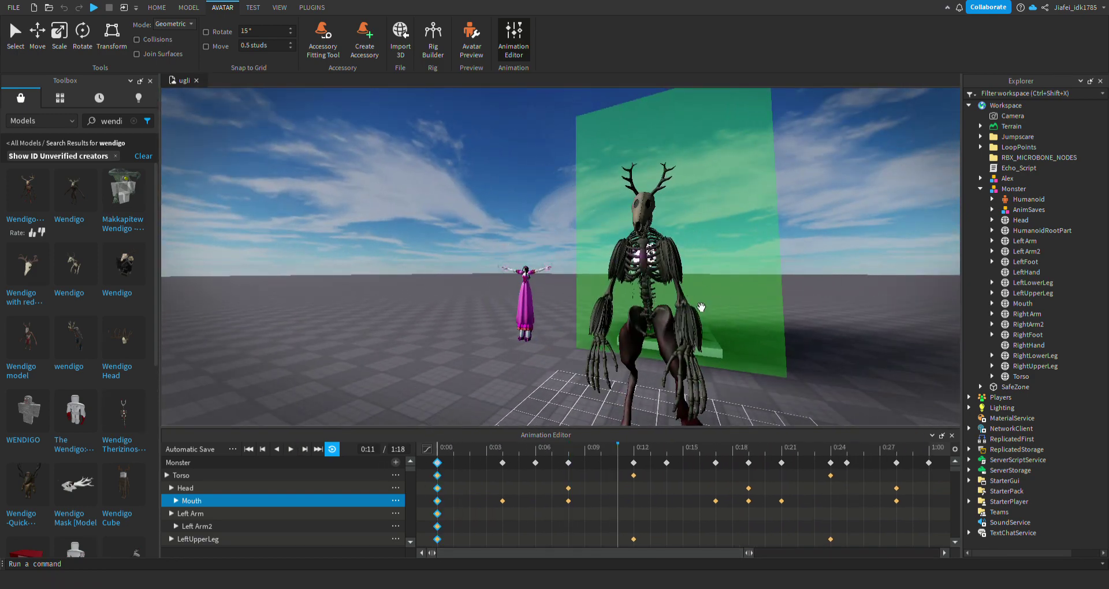
{"action": "left_click", "coordinate": [682, 292]}
{"action": "key", "text": "d"}
{"action": "right_click_drag", "start_coordinate": [683, 292], "coordinate": [682, 293]}
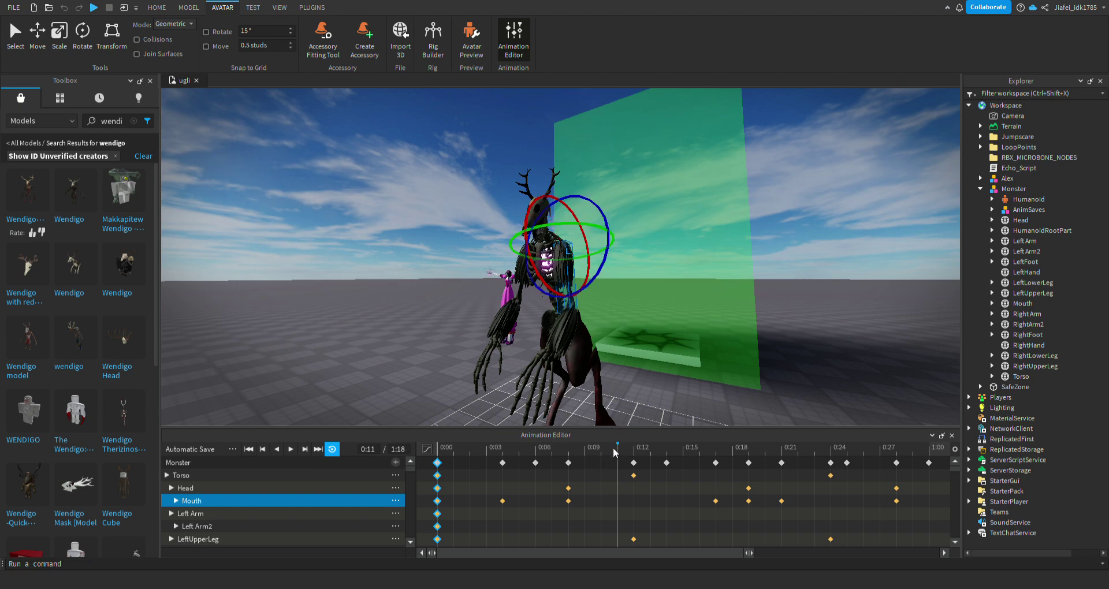
{"action": "left_click_drag", "start_coordinate": [614, 453], "coordinate": [628, 453]}
{"action": "left_click_drag", "start_coordinate": [538, 272], "coordinate": [555, 287]}
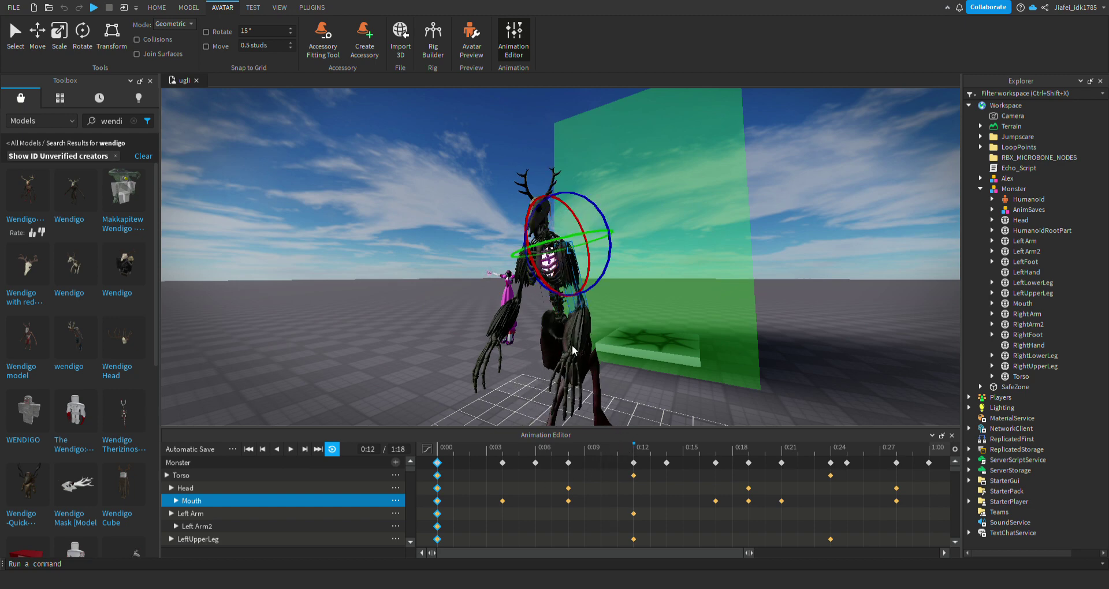
Rotate the left forearm (Left Arm2) and LeftHand to set their poses at 0:12
{"action": "left_click", "coordinate": [589, 363]}
{"action": "left_click", "coordinate": [583, 307]}
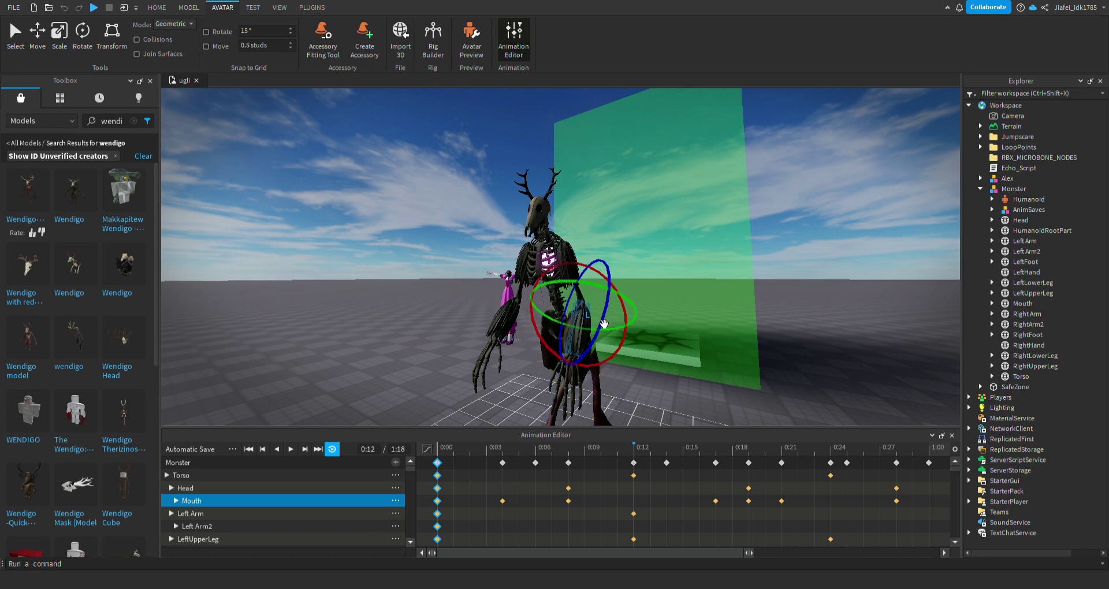
{"action": "key", "text": "d"}
{"action": "right_click_drag", "start_coordinate": [566, 318], "coordinate": [562, 226]}
{"action": "left_click_drag", "start_coordinate": [572, 197], "coordinate": [549, 267]}
{"action": "left_click_drag", "start_coordinate": [601, 228], "coordinate": [571, 195]}
{"action": "left_click", "coordinate": [482, 314]}
{"action": "left_click_drag", "start_coordinate": [457, 255], "coordinate": [501, 253]}
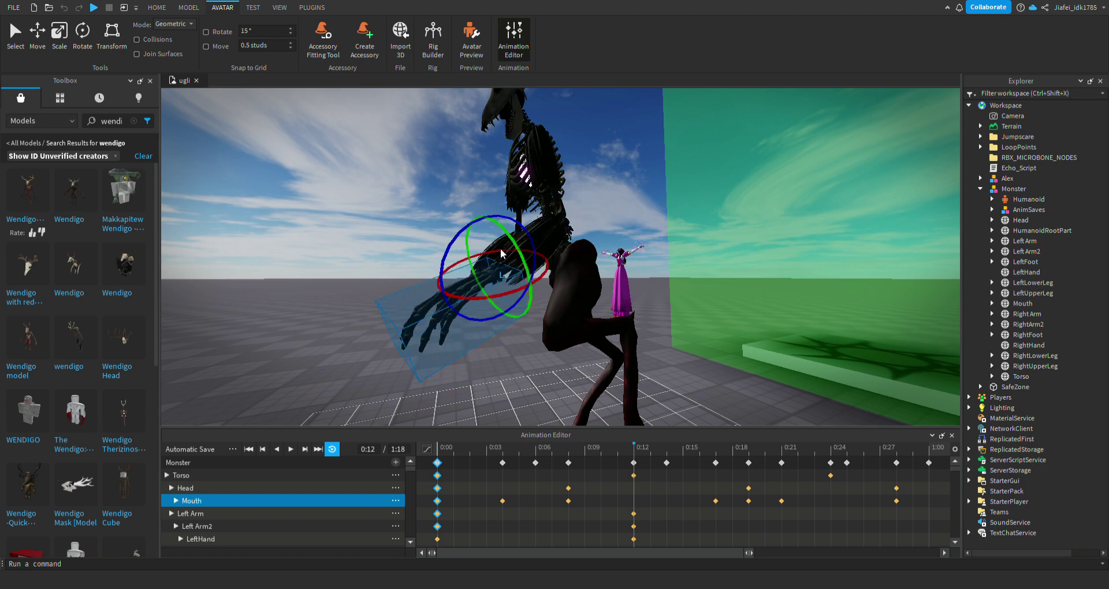
Rotate the upper left arm to a new pose at 0:22
{"action": "left_click", "coordinate": [798, 449]}
{"action": "left_click", "coordinate": [576, 225]}
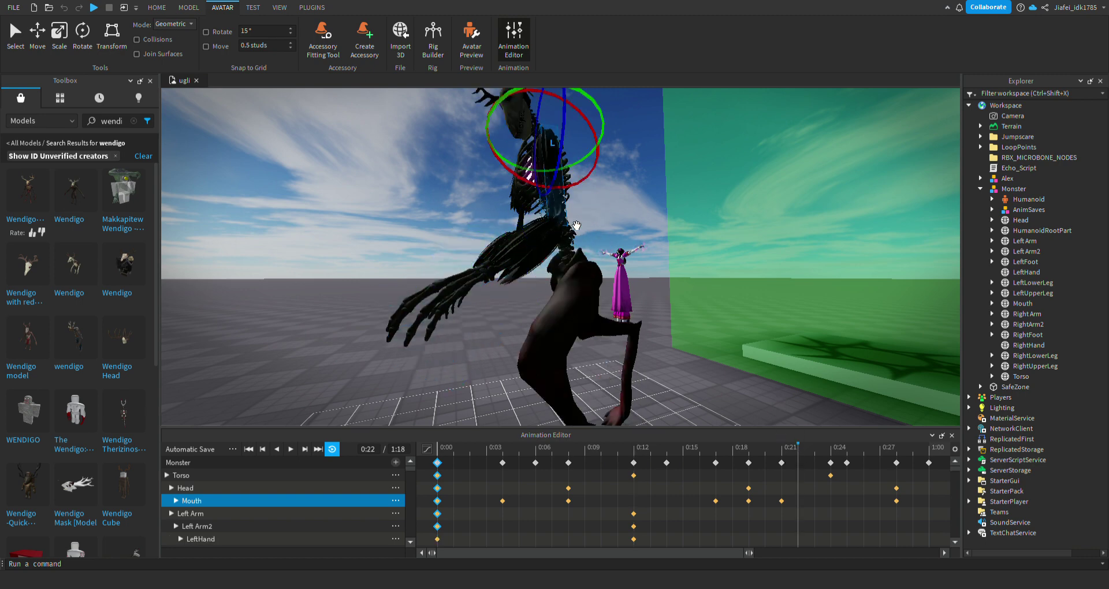
{"action": "left_click_drag", "start_coordinate": [543, 205], "coordinate": [563, 193]}
{"action": "right_click_drag", "start_coordinate": [564, 192], "coordinate": [608, 254]}
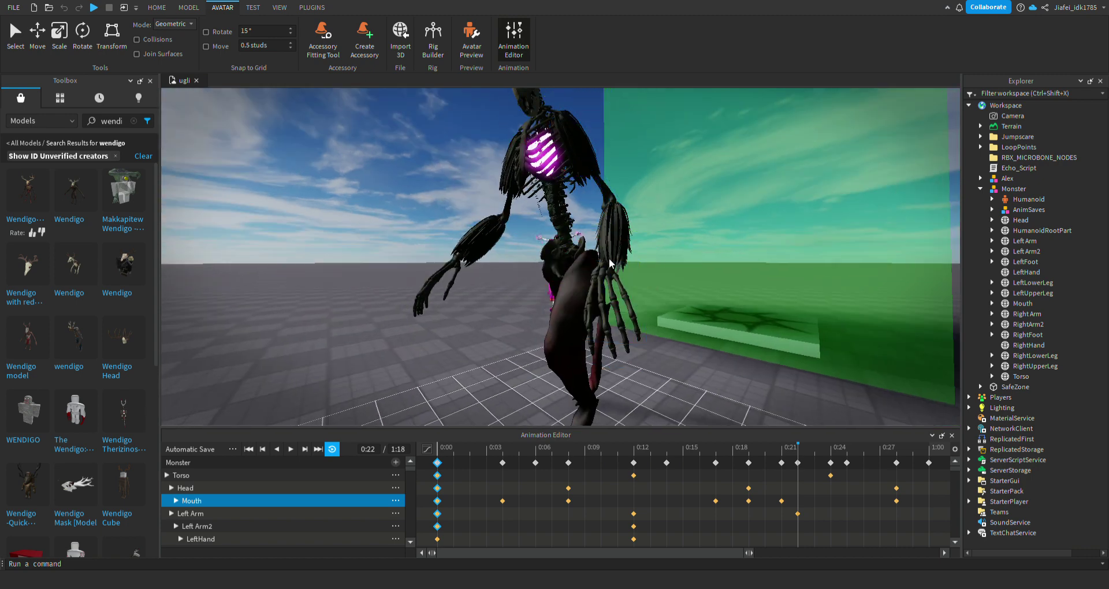
{"action": "right_click_drag", "start_coordinate": [601, 256], "coordinate": [580, 273]}
{"action": "key", "text": "d"}
Rotate the left forearm (Left Arm2) and LeftHand to match the arm swing at 0:22
{"action": "left_click", "coordinate": [218, 530]}
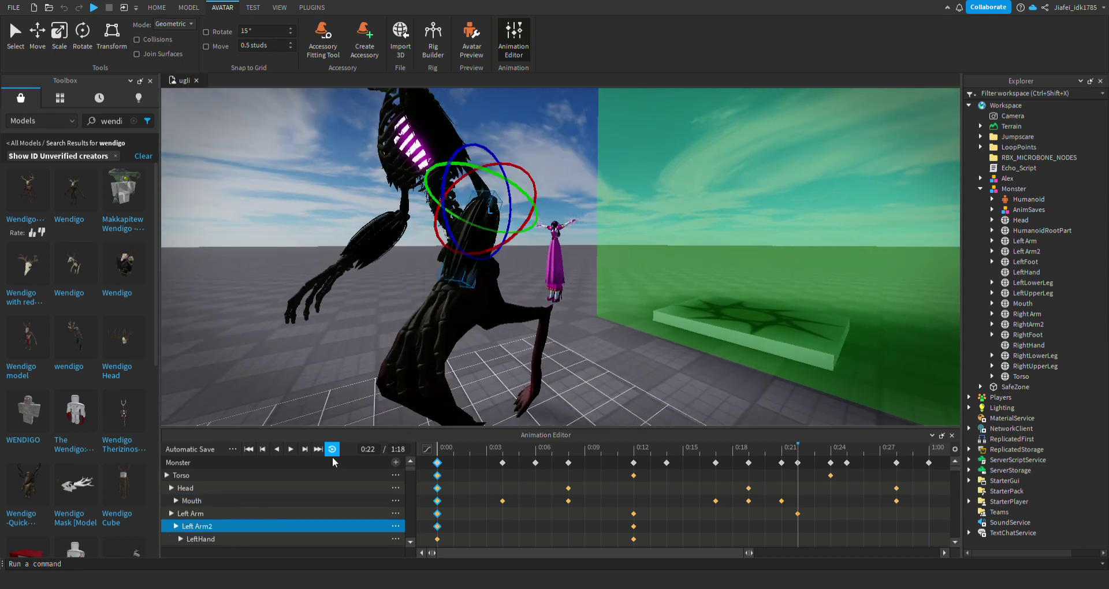
{"action": "mouse_move", "coordinate": [466, 244]}
{"action": "left_mouse_down"}
{"action": "mouse_move", "coordinate": [485, 234]}
{"action": "mouse_move", "coordinate": [454, 253]}
{"action": "left_mouse_up"}
{"action": "left_click", "coordinate": [473, 296]}
{"action": "key", "text": "a"}
{"action": "right_click_drag", "start_coordinate": [454, 253], "coordinate": [462, 252]}
{"action": "key", "text": "s"}
Rotate LeftHand and the left forearm (Left Arm2) to set their poses at 1:02
{"action": "left_click_drag", "start_coordinate": [707, 553], "coordinate": [859, 539]}
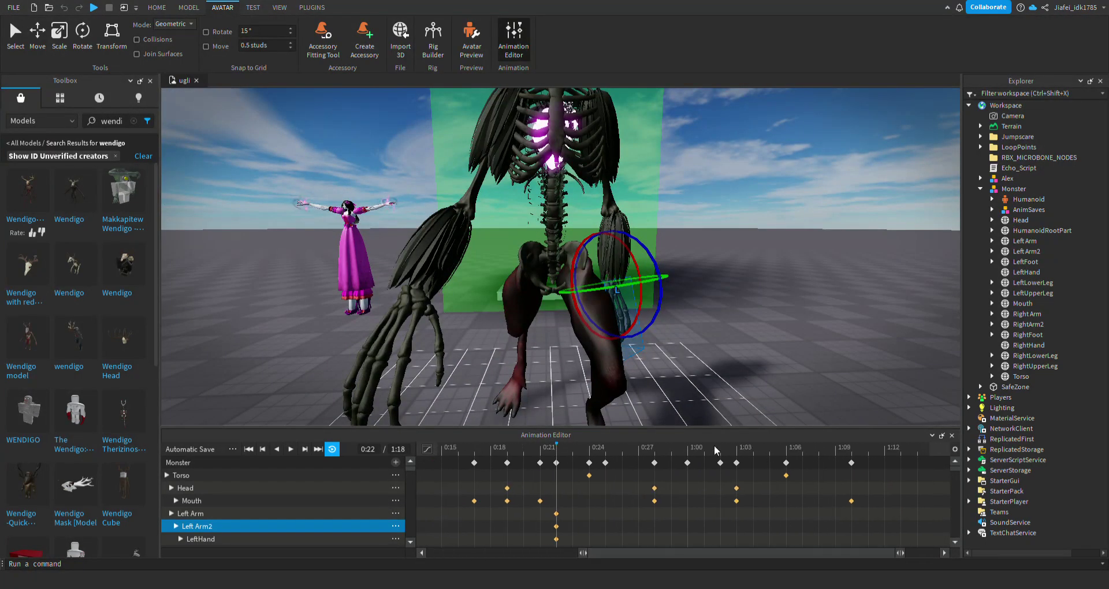
{"action": "left_click", "coordinate": [721, 449]}
{"action": "left_click_drag", "start_coordinate": [671, 269], "coordinate": [677, 269]}
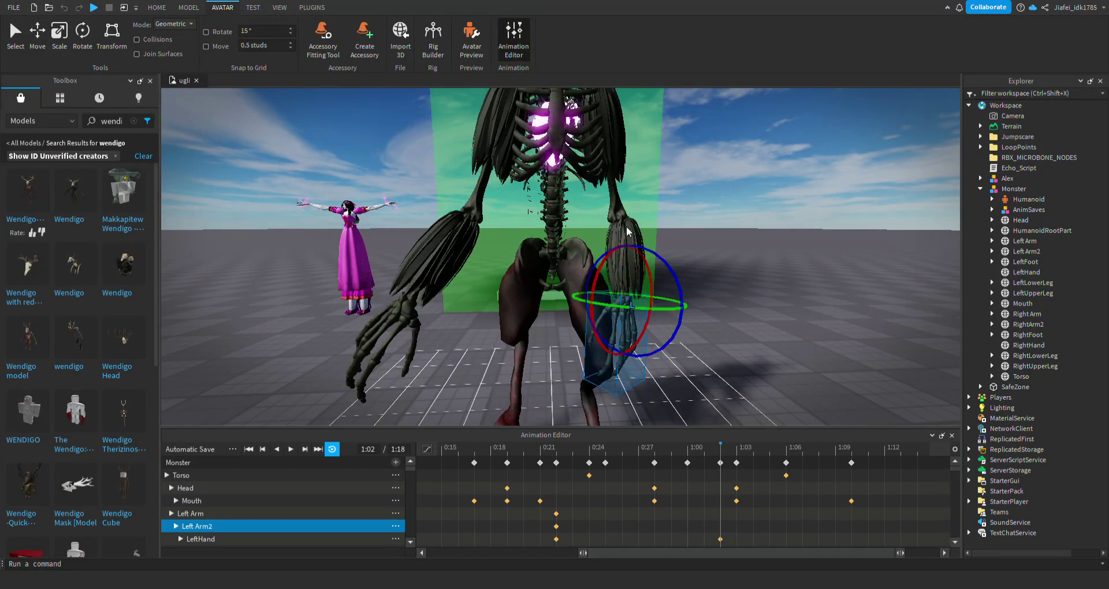
{"action": "left_click", "coordinate": [630, 234]}
{"action": "left_click", "coordinate": [284, 535]}
{"action": "left_click", "coordinate": [294, 526]}
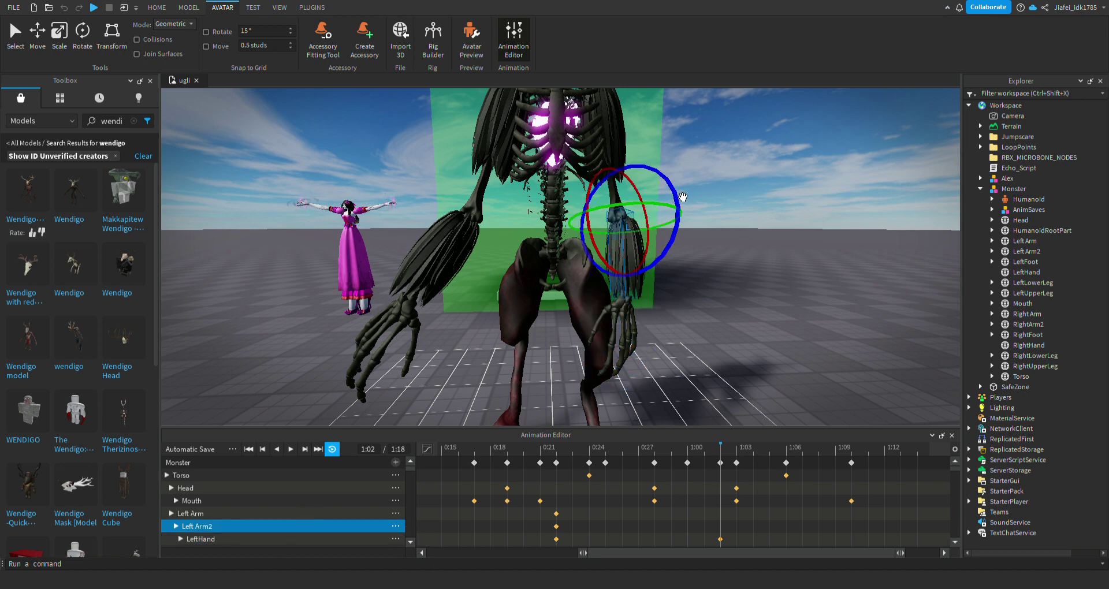
{"action": "left_click_drag", "start_coordinate": [683, 197], "coordinate": [612, 209]}
Rotate the upper left arm slightly to set its pose at 1:02
{"action": "left_click", "coordinate": [612, 211]}
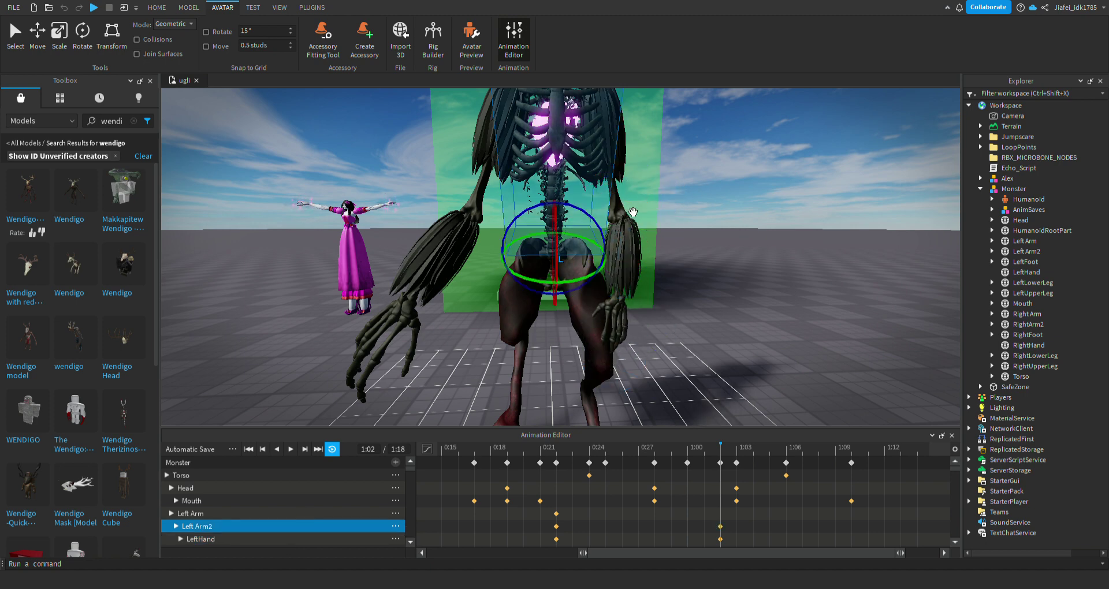
{"action": "left_click", "coordinate": [638, 210]}
{"action": "left_click_drag", "start_coordinate": [630, 165], "coordinate": [618, 152]}
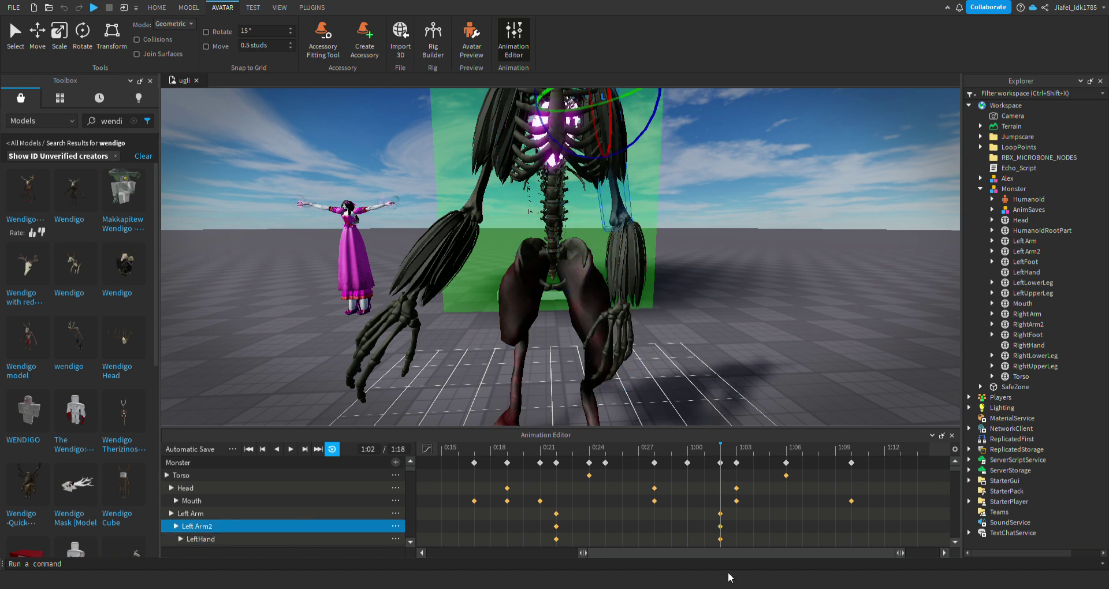
Copy the complete starting pose at 0:00, including LeftHand, and paste it at 1:18
{"action": "left_click_drag", "start_coordinate": [650, 553], "coordinate": [498, 498]}
{"action": "left_click_drag", "start_coordinate": [456, 449], "coordinate": [438, 450]}
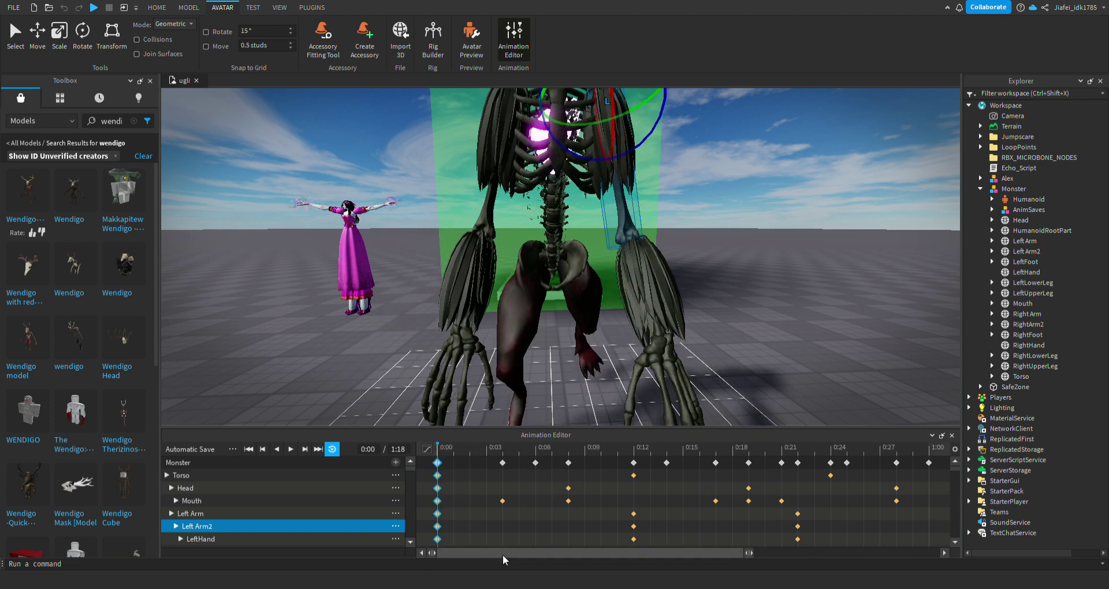
{"action": "left_click_drag", "start_coordinate": [502, 553], "coordinate": [727, 526]}
{"action": "left_click_drag", "start_coordinate": [468, 451], "coordinate": [927, 459]}
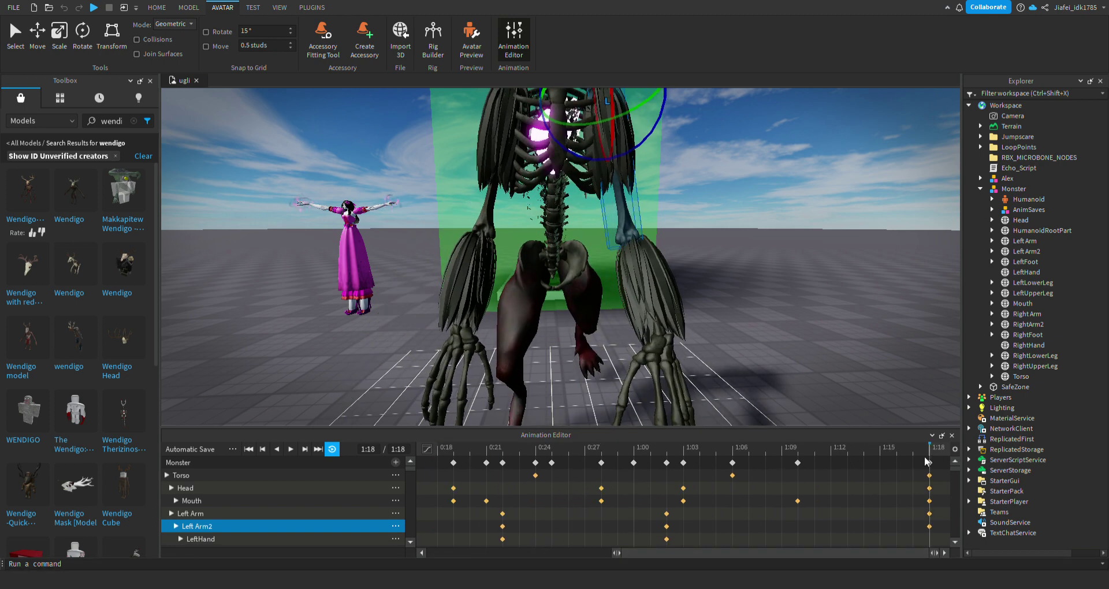
Play the updated walk cycle, examine the arm motion from far and near, and stop playback
{"action": "scroll", "coordinate": [863, 331], "scroll_direction": "down", "scroll_amount": 4}
{"action": "key", "text": "space"}
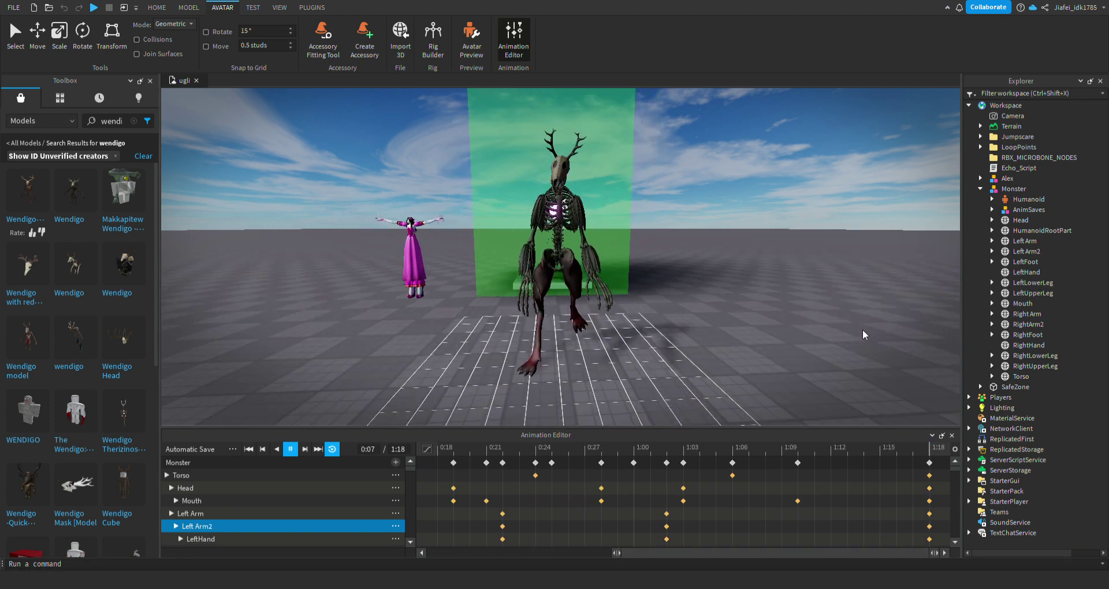
{"action": "scroll", "coordinate": [862, 330], "scroll_direction": "down", "scroll_amount": 5}
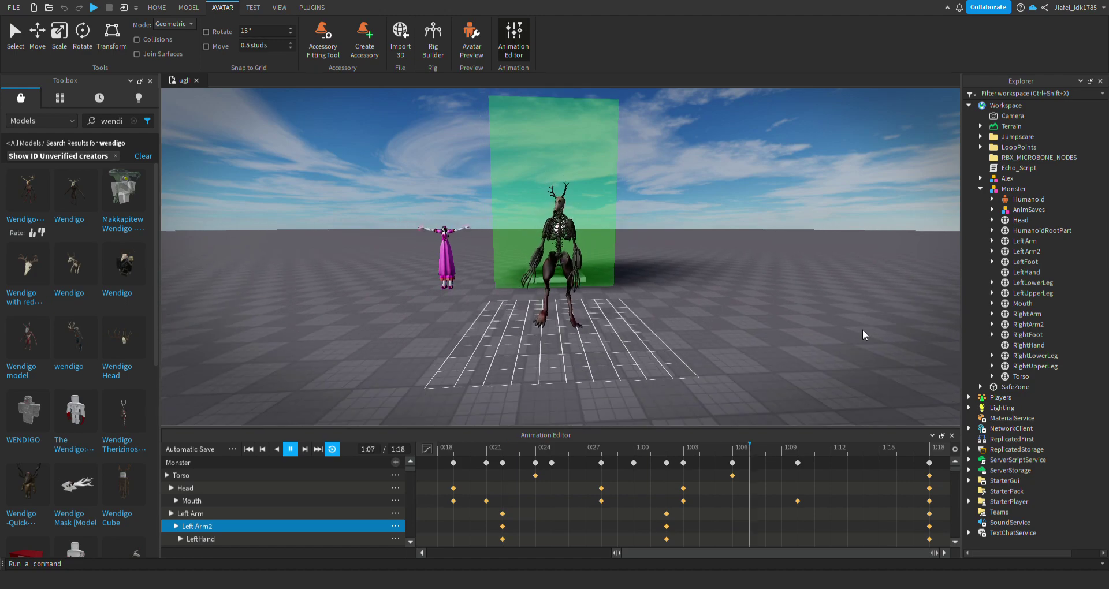
{"action": "scroll", "coordinate": [862, 329], "scroll_direction": "up", "scroll_amount": 8}
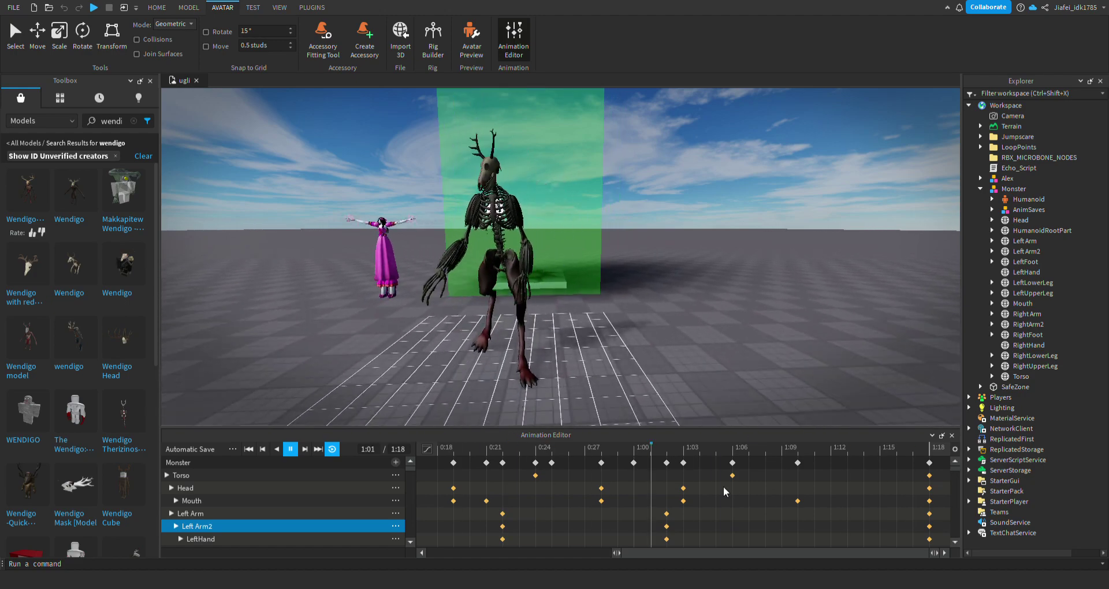
{"action": "right_click_drag", "start_coordinate": [657, 352], "coordinate": [636, 363]}
{"action": "key", "text": "space"}
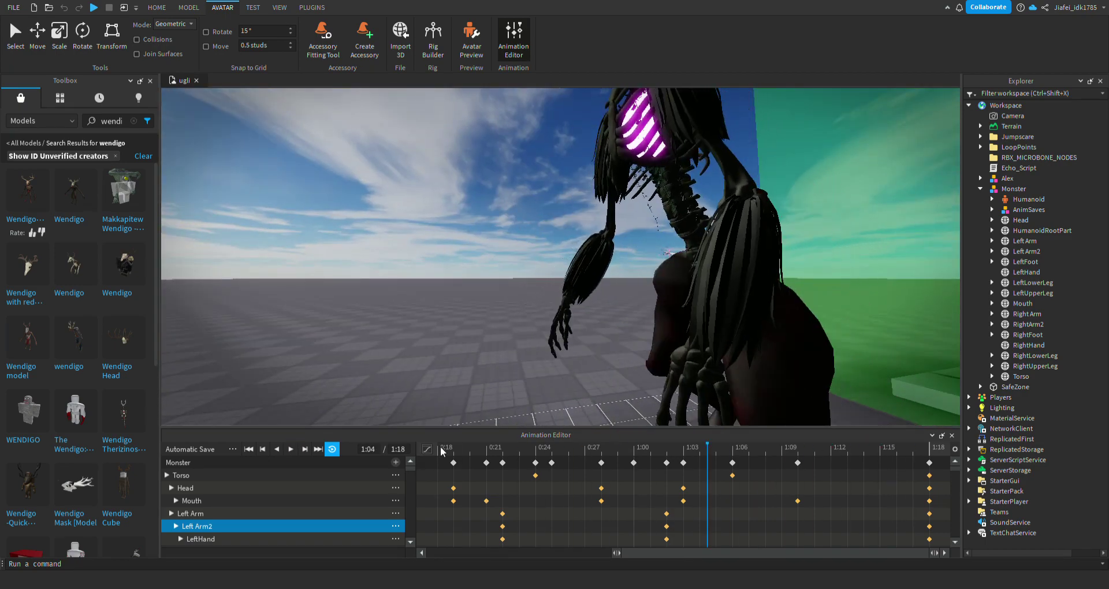
Replay the walk from 0:22 and examine it while circling the monster down to the feet
{"action": "left_click_drag", "start_coordinate": [445, 450], "coordinate": [515, 455]}
{"action": "scroll", "coordinate": [660, 229], "scroll_direction": "down", "scroll_amount": 5}
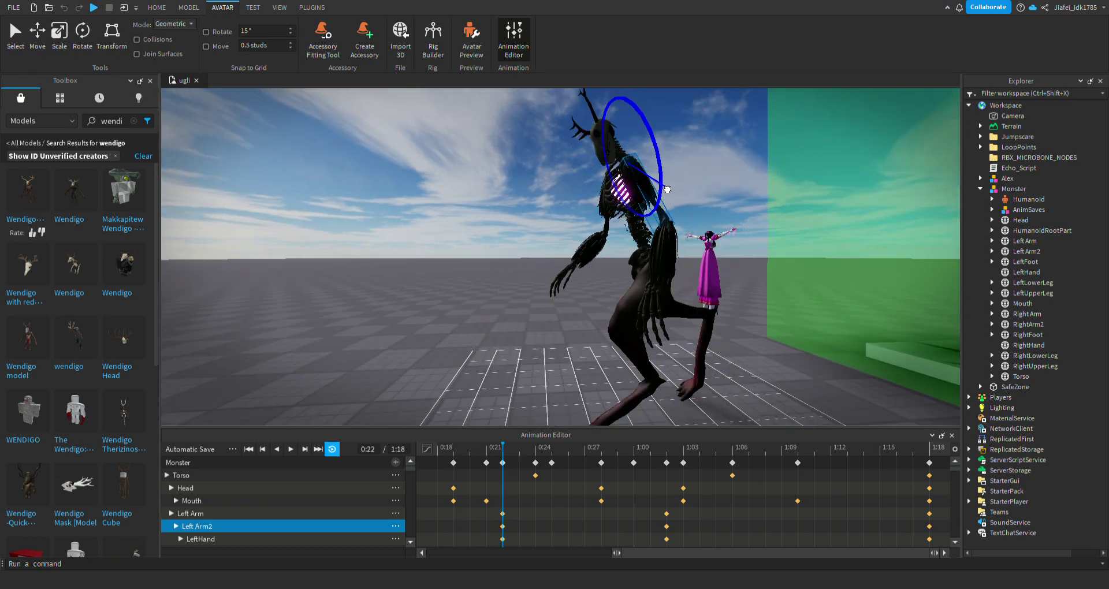
{"action": "key", "text": "space"}
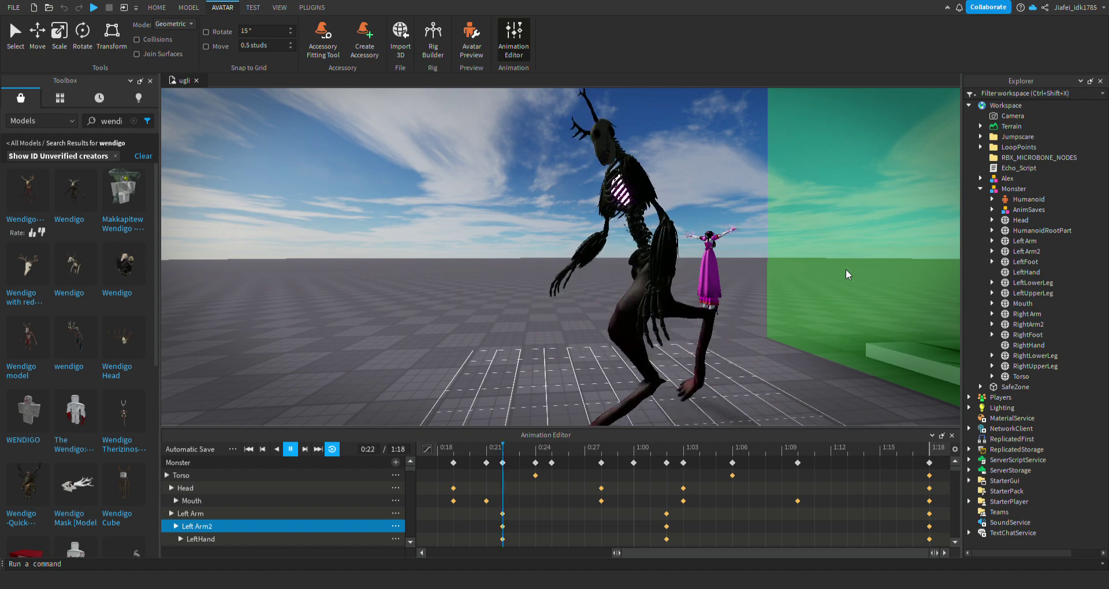
{"action": "key", "text": "a"}
{"action": "right_click_drag", "start_coordinate": [846, 270], "coordinate": [847, 270]}
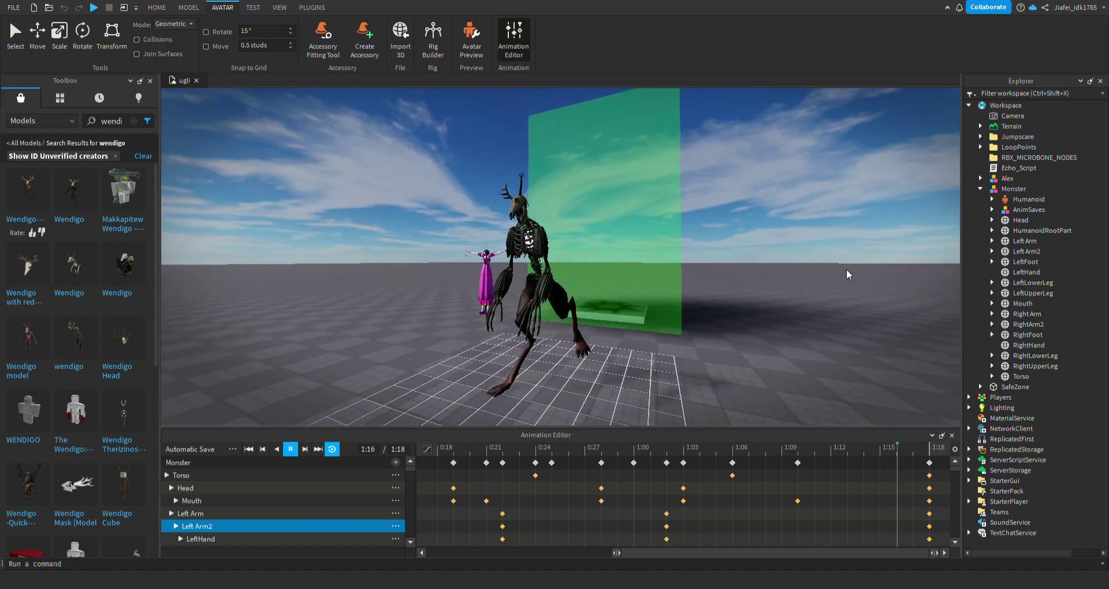
{"action": "key", "text": "w"}
{"action": "right_click_drag", "start_coordinate": [731, 275], "coordinate": [760, 276]}
{"action": "key", "text": "a"}
{"action": "key", "text": "w"}
{"action": "key", "text": "d"}
{"action": "key", "text": "d"}
{"action": "key", "text": "s"}
{"action": "key", "text": "s"}
{"action": "key", "text": "a"}
{"action": "key", "text": "w"}
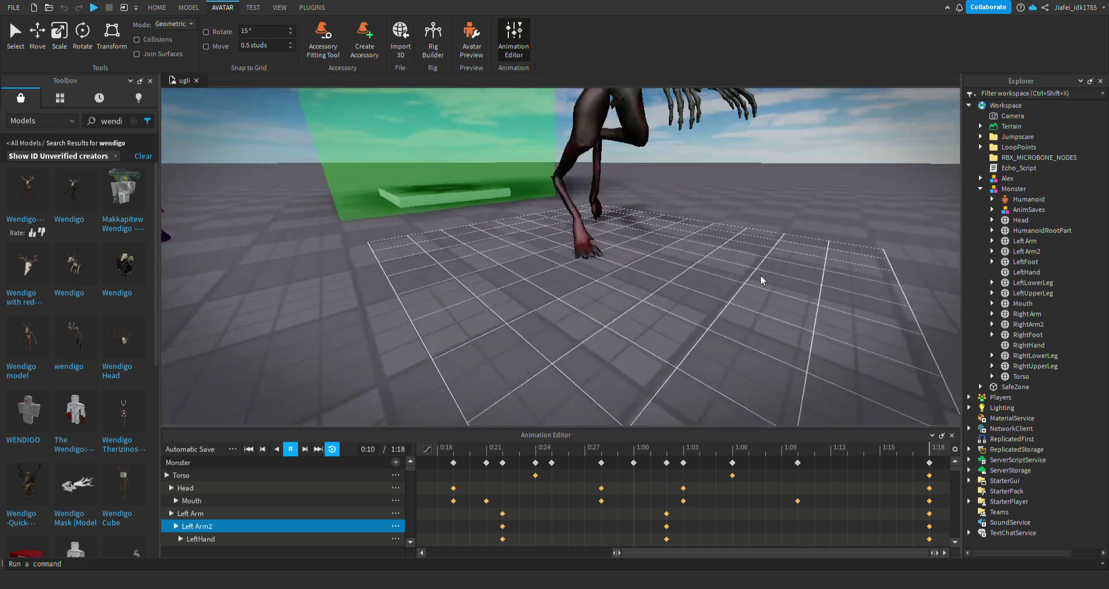
Examine the feet up close and the whole body during playback, then stop the animation
{"action": "scroll", "coordinate": [761, 275], "scroll_direction": "up", "scroll_amount": 5}
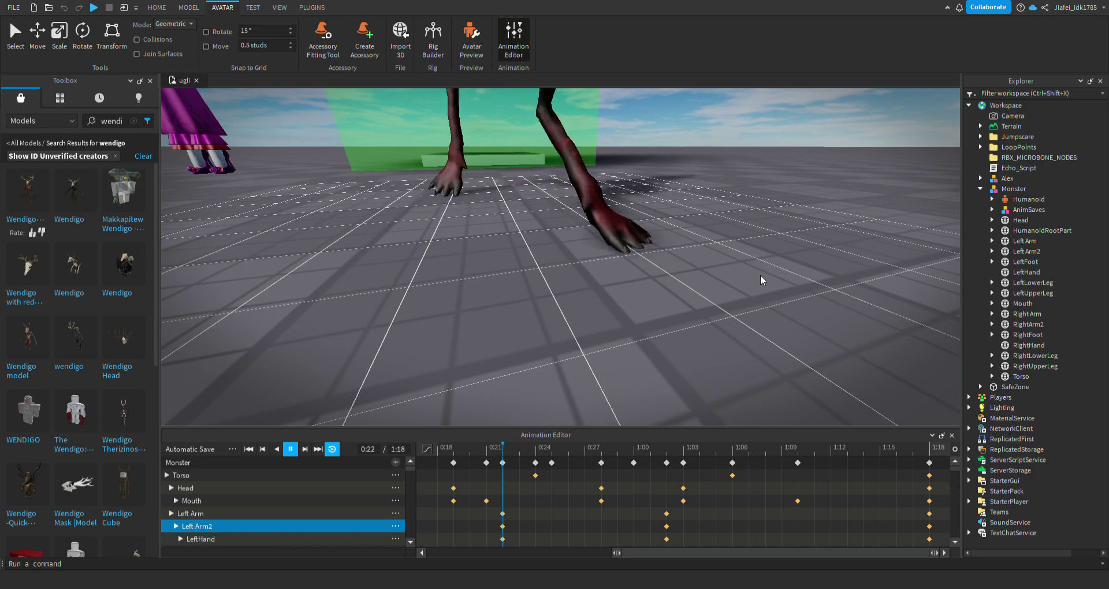
{"action": "right_click_drag", "start_coordinate": [761, 275], "coordinate": [760, 275]}
{"action": "right_click_drag", "start_coordinate": [481, 261], "coordinate": [480, 257]}
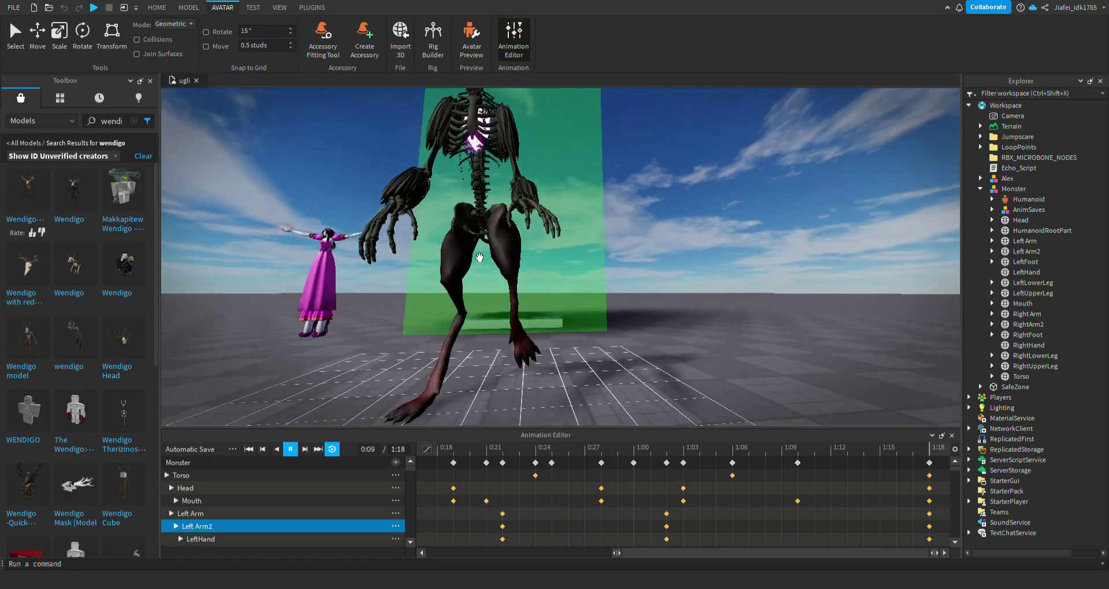
{"action": "scroll", "coordinate": [480, 257], "scroll_direction": "up", "scroll_amount": 2}
{"action": "right_click_drag", "start_coordinate": [356, 333], "coordinate": [474, 403]}
{"action": "scroll", "coordinate": [473, 404], "scroll_direction": "down", "scroll_amount": 2}
{"action": "left_click", "coordinate": [290, 450]}
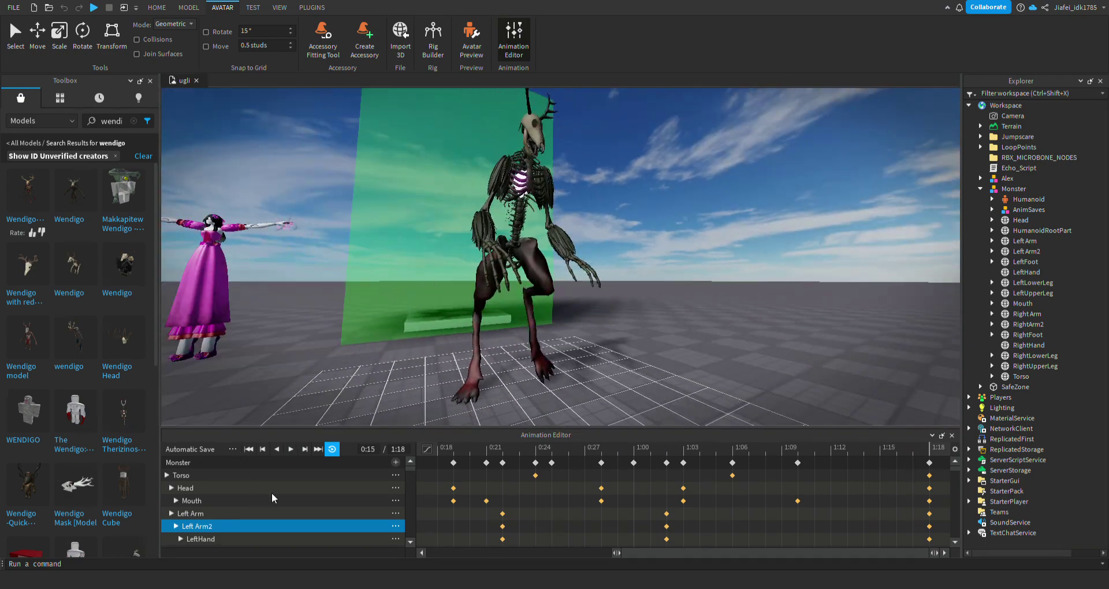
Save the animation as a new animation named Wendigo_Wal
{"action": "left_click", "coordinate": [410, 477]}
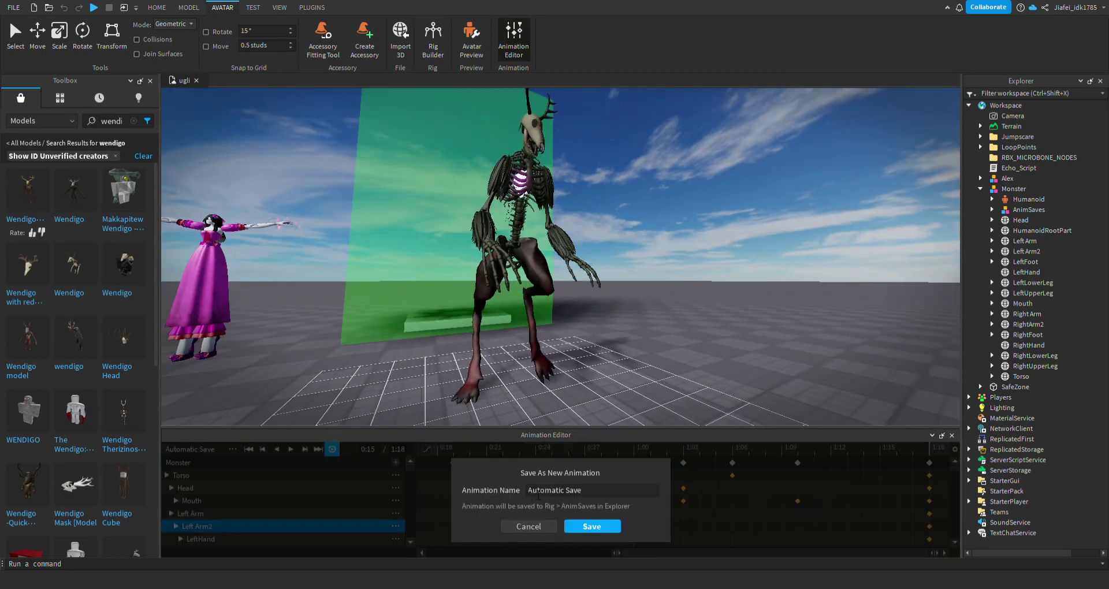
{"action": "double_click", "coordinate": [542, 494]}
{"action": "key", "text": "Return"}
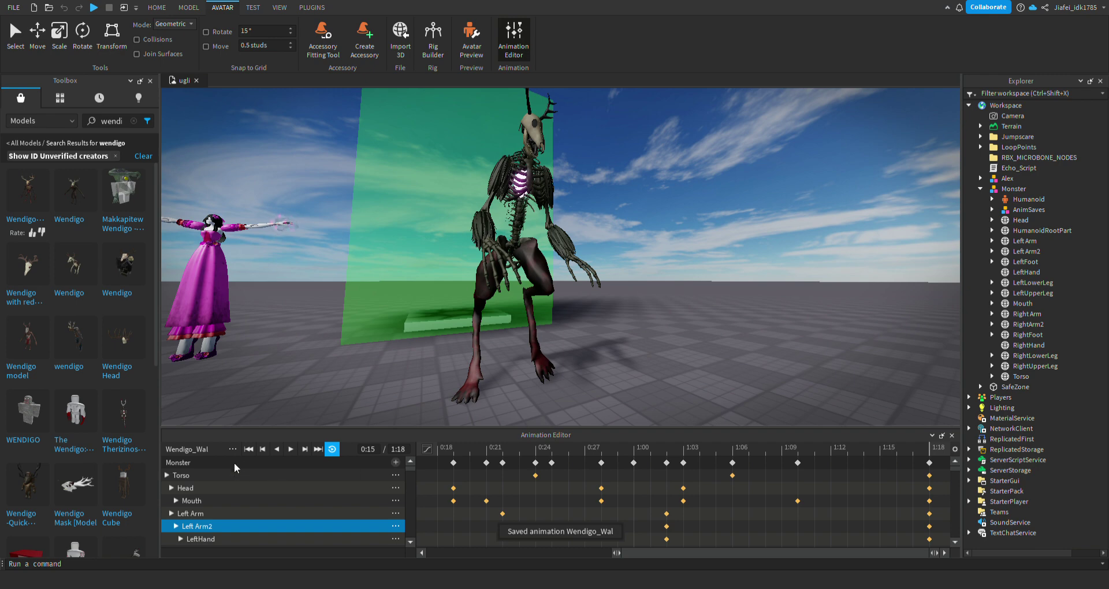
Save the animation again under the corrected name Wendigo_Walk
{"action": "left_click", "coordinate": [318, 476]}
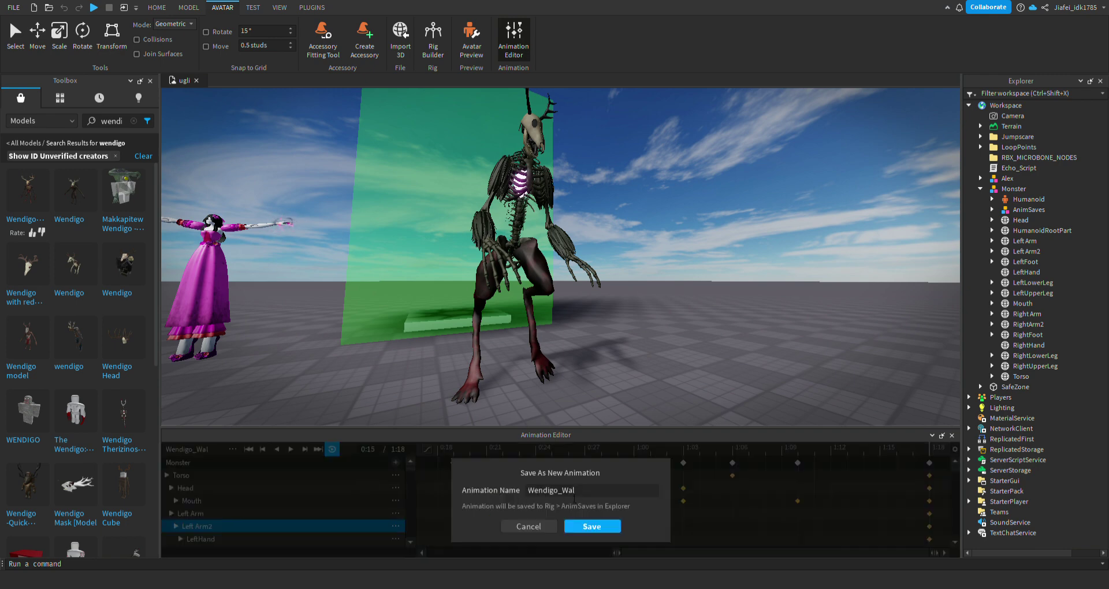
{"action": "key", "text": "Return"}
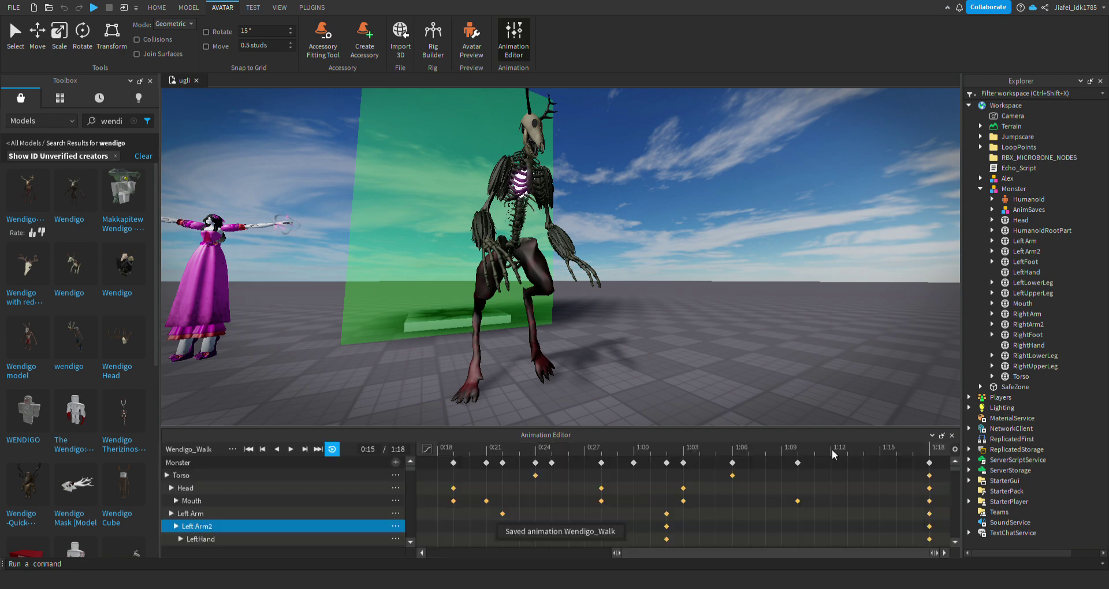
Close the animation editor and delete the Automatic Save and Wendigo_Wal entries from the Monster's AnimSaves
{"action": "left_click", "coordinate": [953, 436]}
{"action": "left_click", "coordinate": [992, 199]}
{"action": "left_click", "coordinate": [1029, 211]}
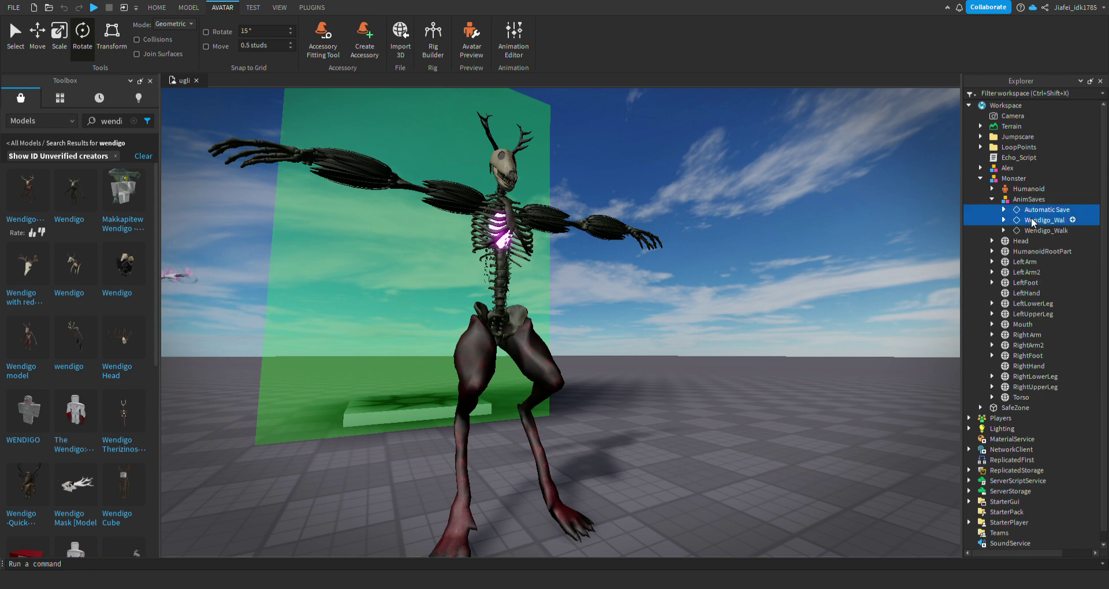
{"action": "key", "text": "Delete"}
Reopen the animation editor on the monster and play Wendigo_Walk while viewing it from near and far
{"action": "left_click", "coordinate": [513, 39]}
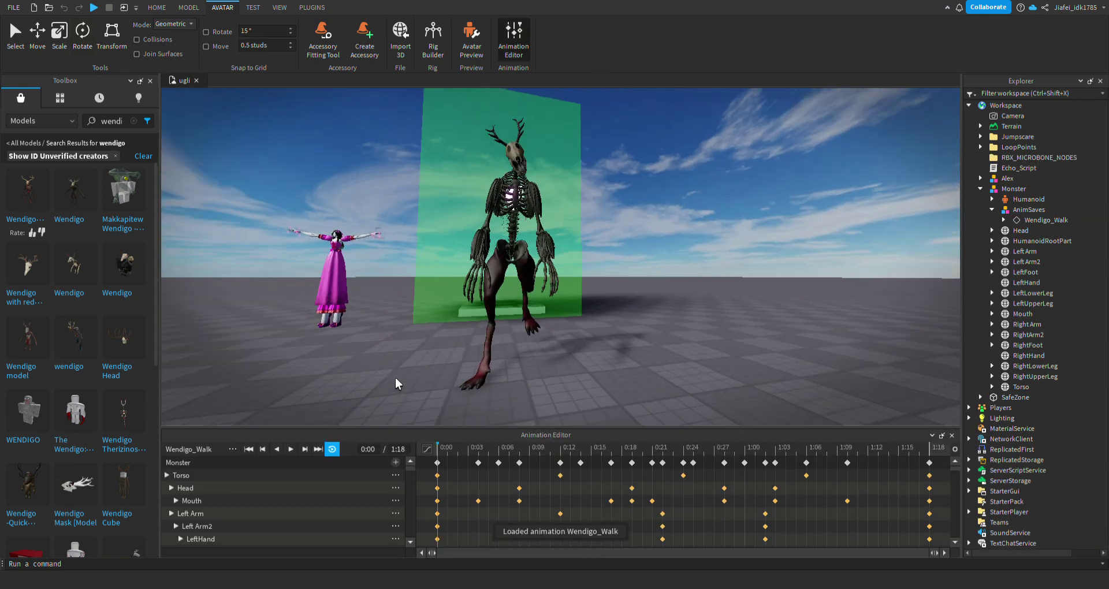
{"action": "right_click_drag", "start_coordinate": [395, 378], "coordinate": [394, 378]}
{"action": "key", "text": "space"}
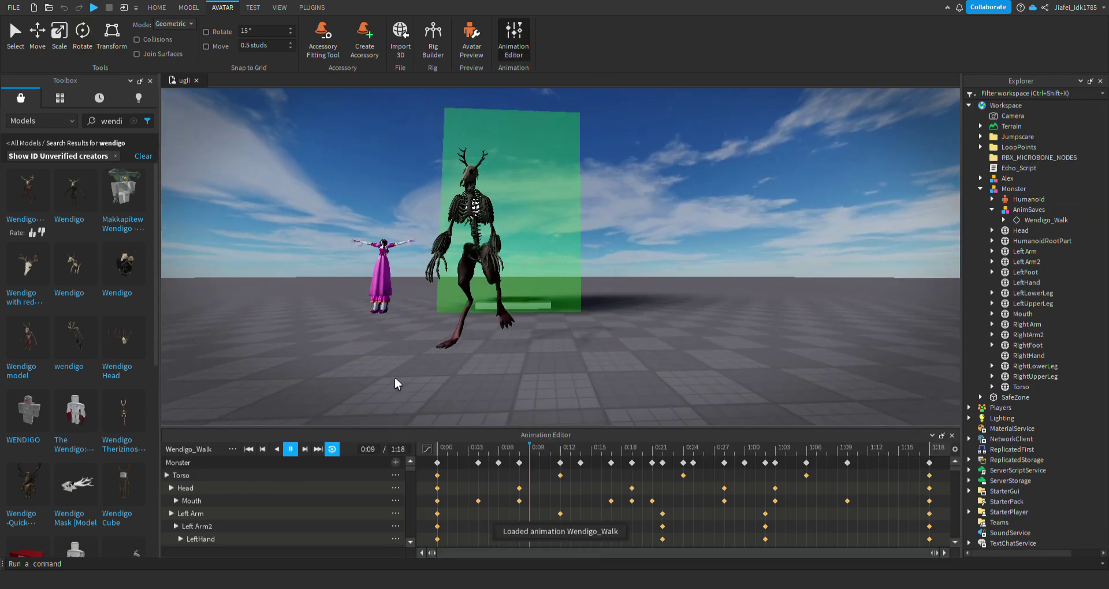
{"action": "scroll", "coordinate": [395, 377], "scroll_direction": "up", "scroll_amount": 10}
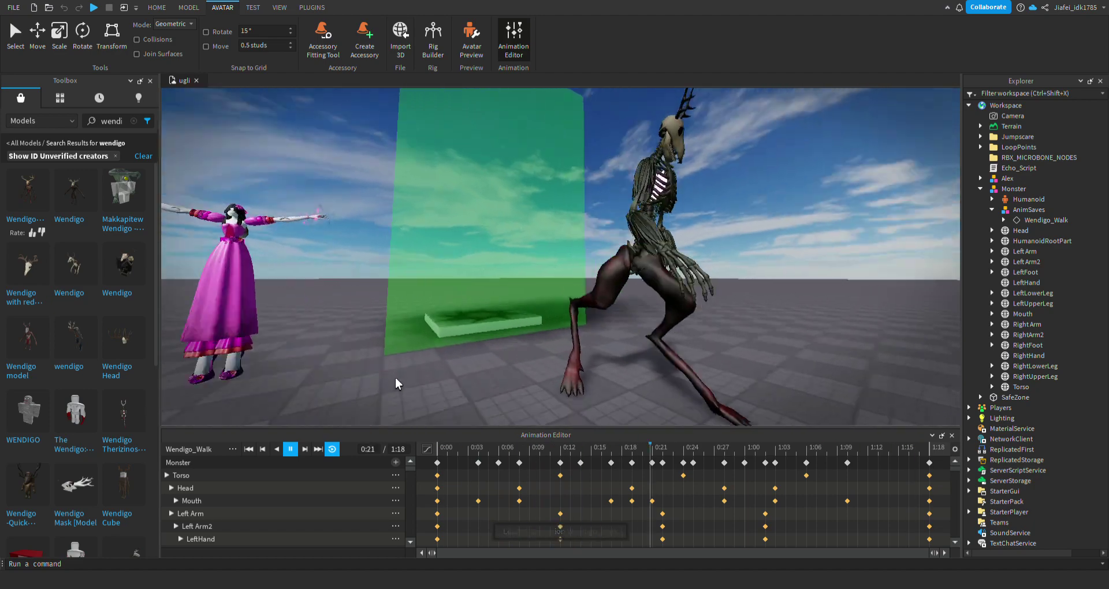
{"action": "scroll", "coordinate": [405, 332], "scroll_direction": "down", "scroll_amount": 10}
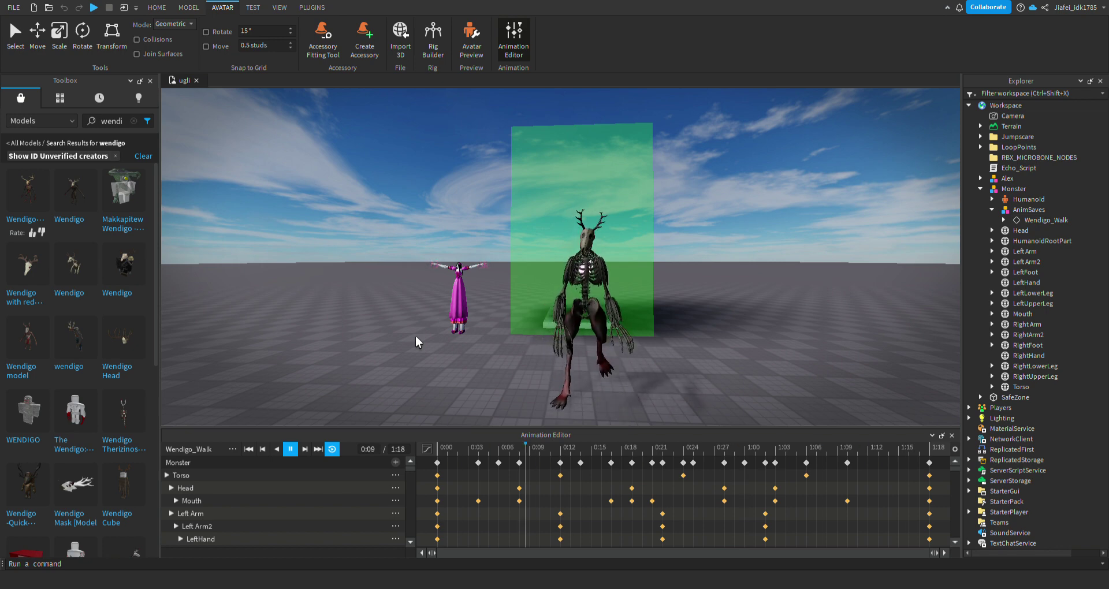
{"action": "right_click_drag", "start_coordinate": [415, 335], "coordinate": [428, 349]}
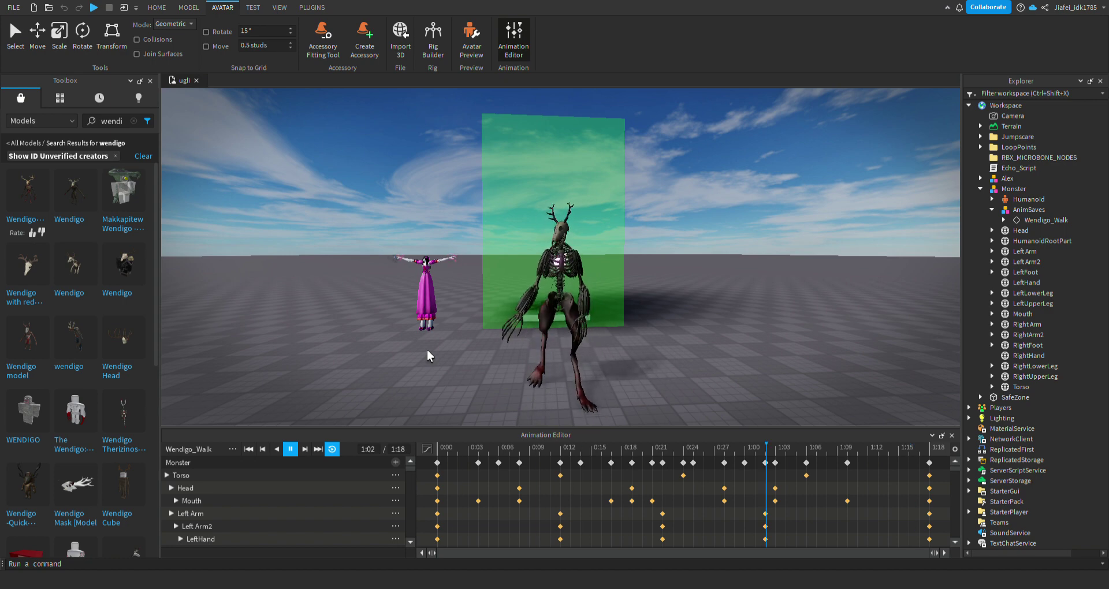
Examine the looping walk from the front and close to the skull, then stop playback
{"action": "key", "text": "a"}
{"action": "key", "text": "d"}
{"action": "key", "text": "w"}
{"action": "key", "text": "s"}
{"action": "key", "text": "d"}
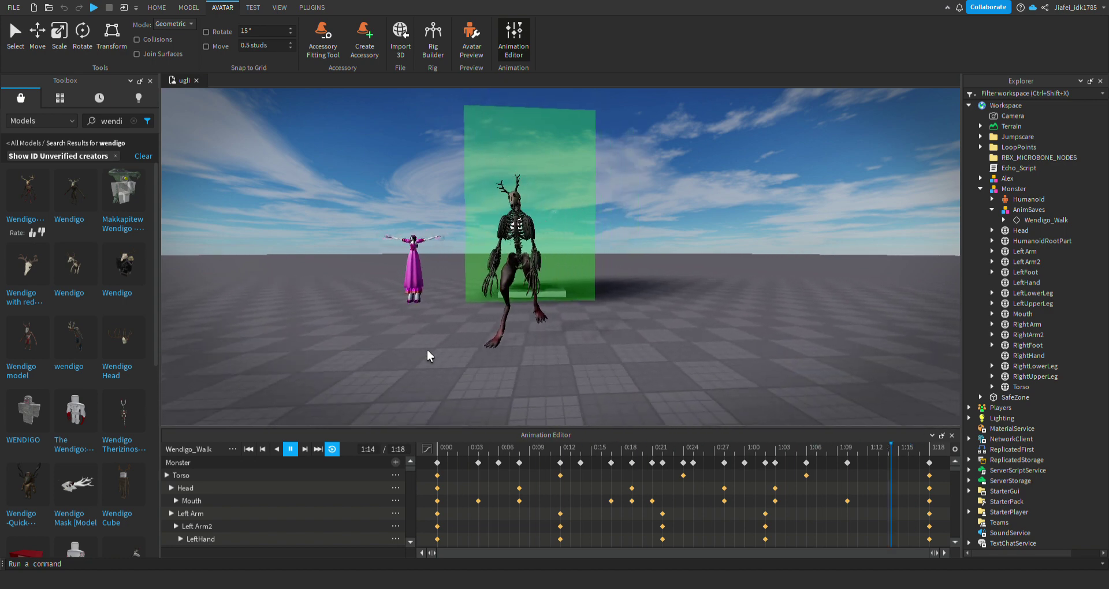
{"action": "key", "text": "a"}
{"action": "key", "text": "d"}
{"action": "key", "text": "w"}
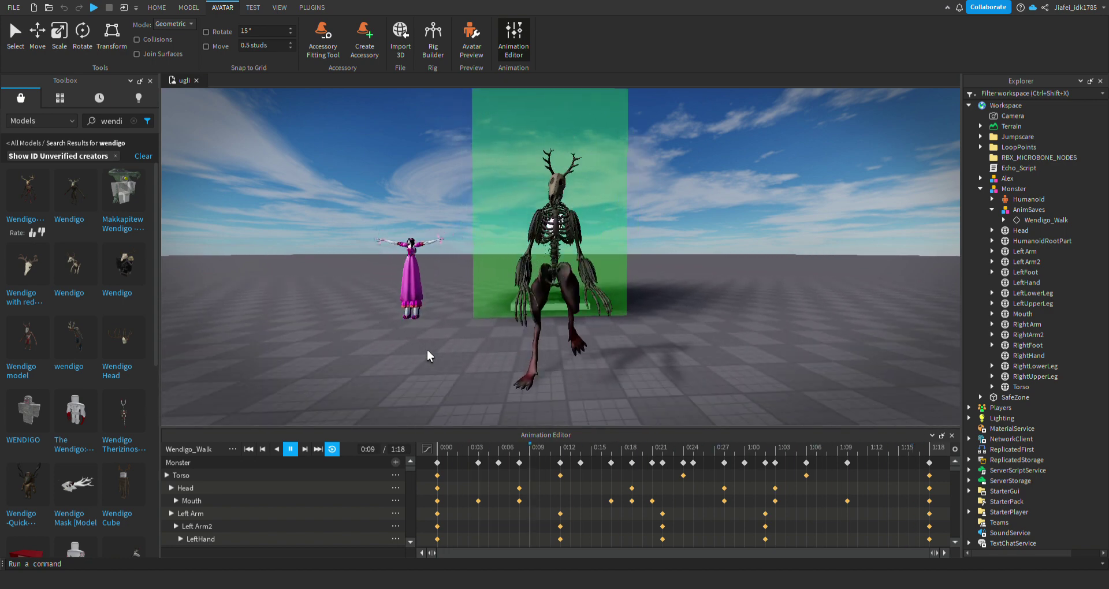
{"action": "key", "text": "w"}
{"action": "key", "text": "e"}
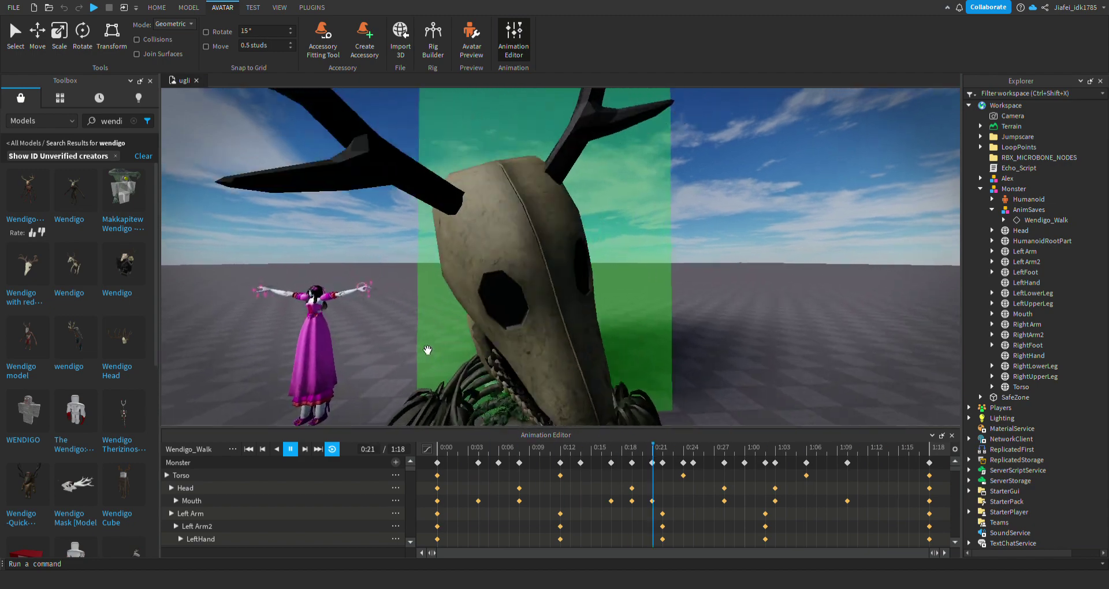
{"action": "right_click_drag", "start_coordinate": [427, 349], "coordinate": [446, 322]}
{"action": "key", "text": "d"}
{"action": "key", "text": "s"}
{"action": "key", "text": "d"}
{"action": "key", "text": "q"}
Create a new animation named Wendigo_Chase and convert it to a curve animation
{"action": "left_click", "coordinate": [233, 449]}
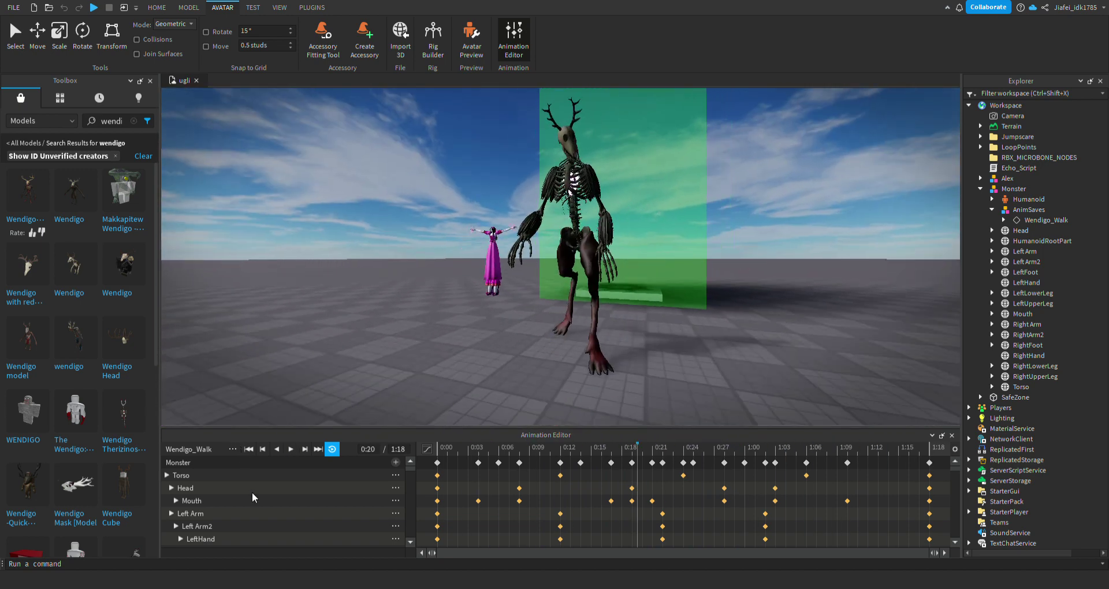
{"action": "left_click", "coordinate": [278, 532]}
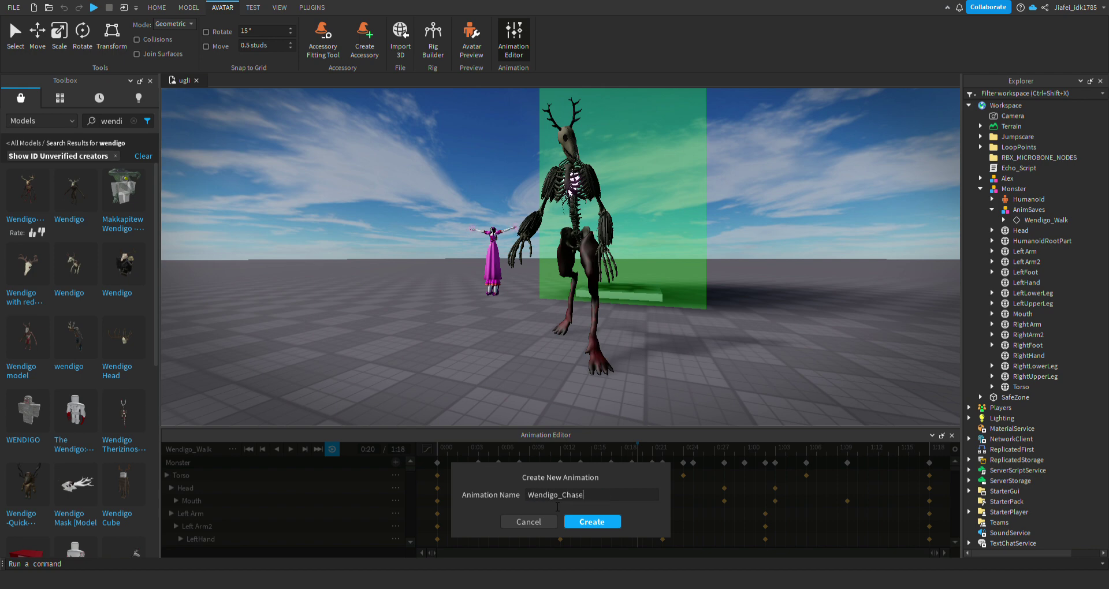
{"action": "key", "text": "Return"}
{"action": "left_click", "coordinate": [427, 449]}
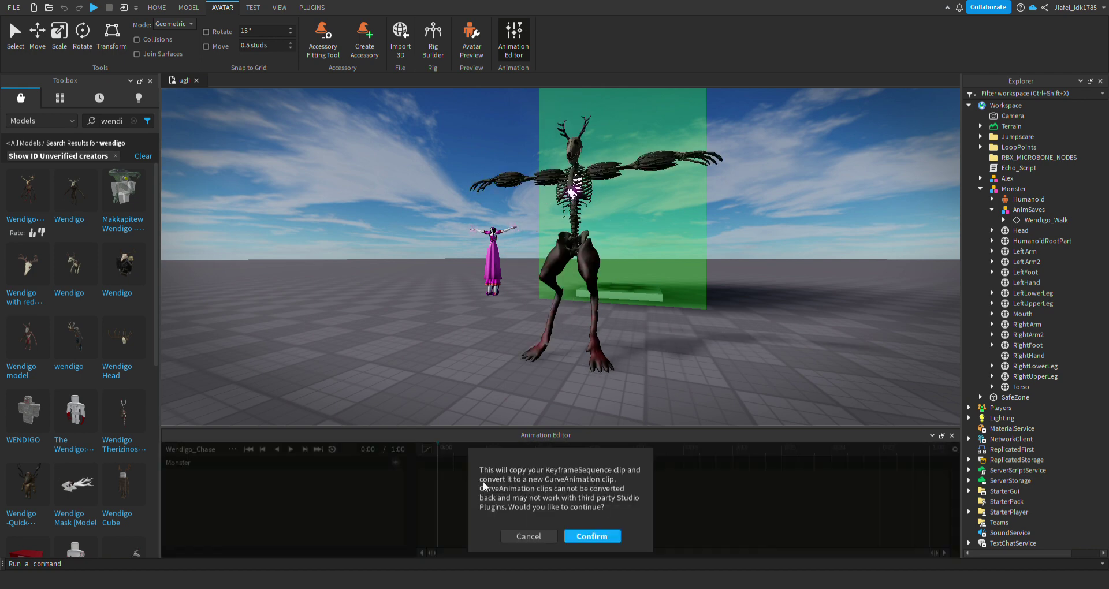
{"action": "left_click", "coordinate": [587, 536]}
Lean the monster's torso forward and tilt its head up at frame 0:00
{"action": "scroll", "coordinate": [684, 300], "scroll_direction": "up", "scroll_amount": 5}
{"action": "left_click_drag", "start_coordinate": [529, 328], "coordinate": [591, 183]}
{"action": "right_click_drag", "start_coordinate": [591, 182], "coordinate": [624, 257]}
{"action": "left_click", "coordinate": [624, 257]}
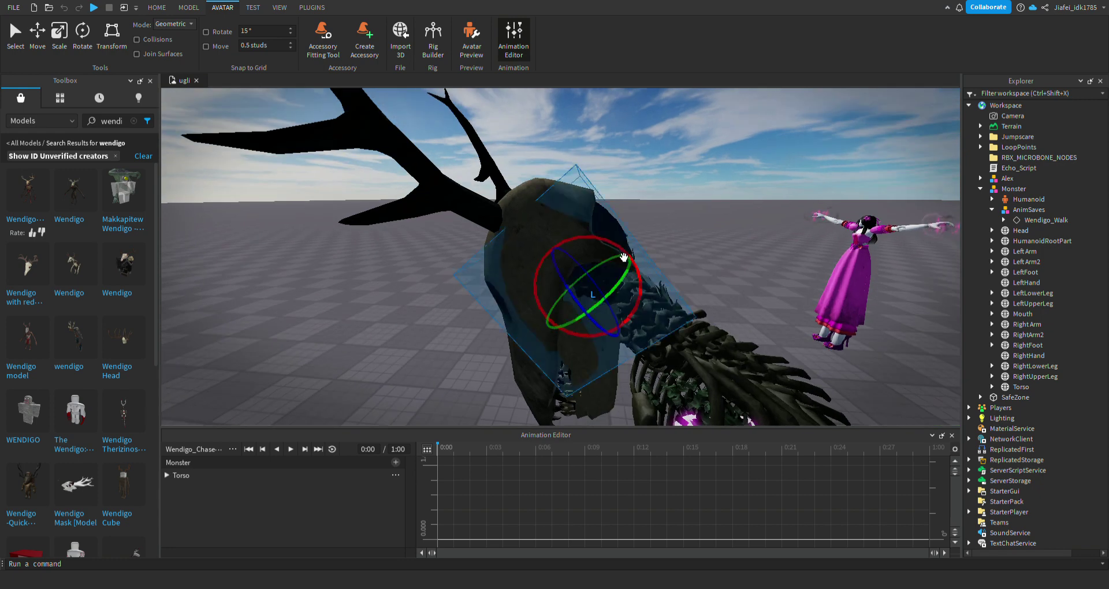
{"action": "left_click_drag", "start_coordinate": [620, 250], "coordinate": [704, 284]}
Rotate the monster's lower jaw downward so the mouth is wide open
{"action": "left_click", "coordinate": [491, 351]}
{"action": "right_click_drag", "start_coordinate": [498, 341], "coordinate": [528, 283]}
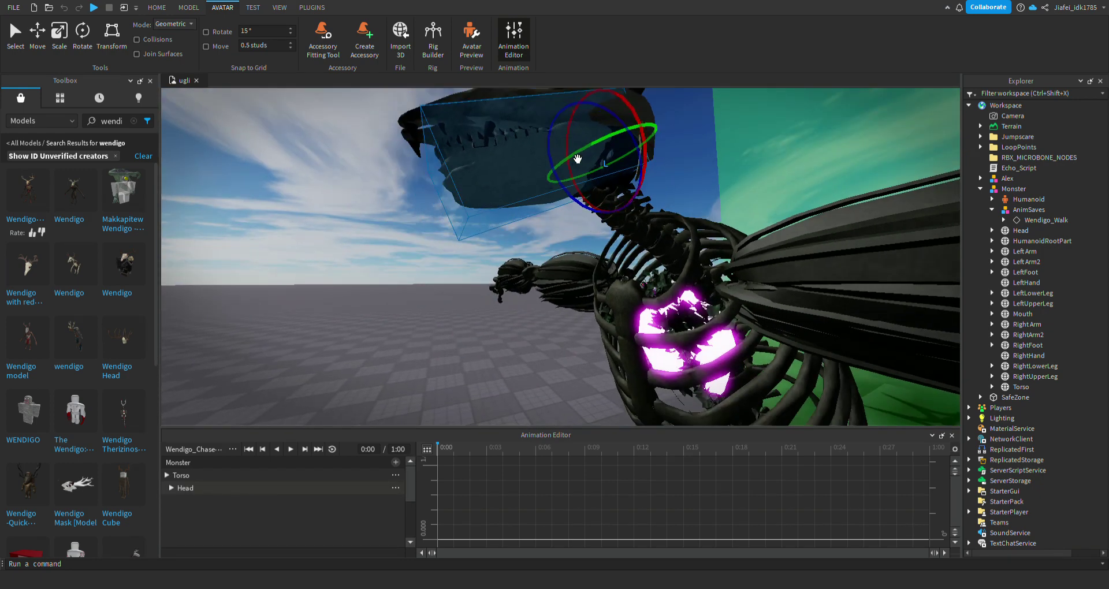
{"action": "left_click_drag", "start_coordinate": [551, 148], "coordinate": [555, 186]}
{"action": "left_click", "coordinate": [548, 162]}
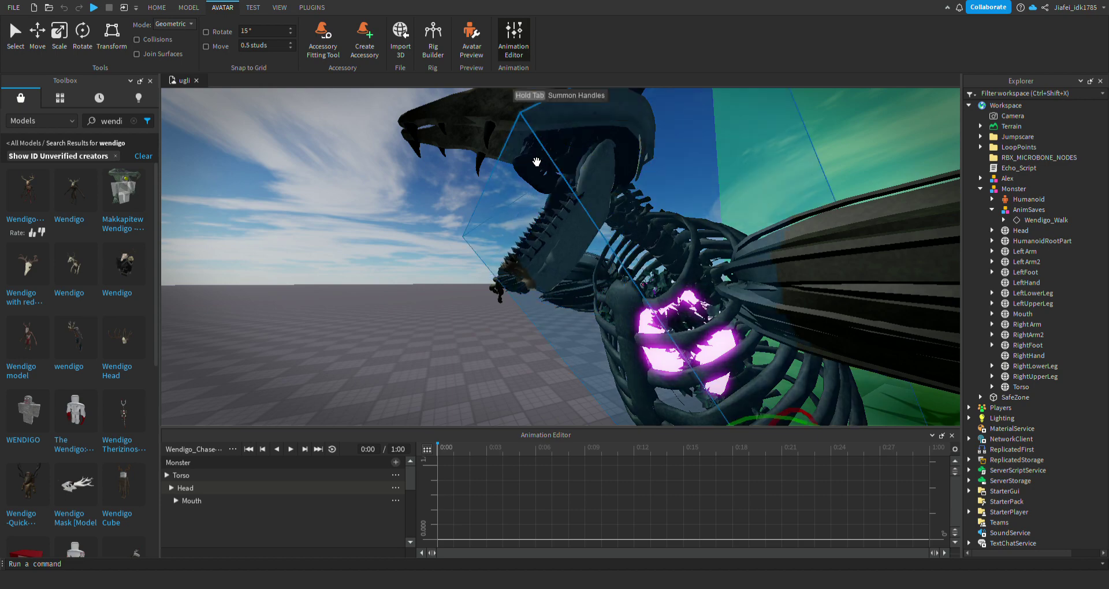
Fine-tune the tilt of the monster's head above the open jaw
{"action": "right_click_drag", "start_coordinate": [535, 160], "coordinate": [530, 148]}
{"action": "left_click", "coordinate": [530, 148]}
{"action": "left_click", "coordinate": [689, 178]}
{"action": "right_click_drag", "start_coordinate": [688, 179], "coordinate": [620, 186]}
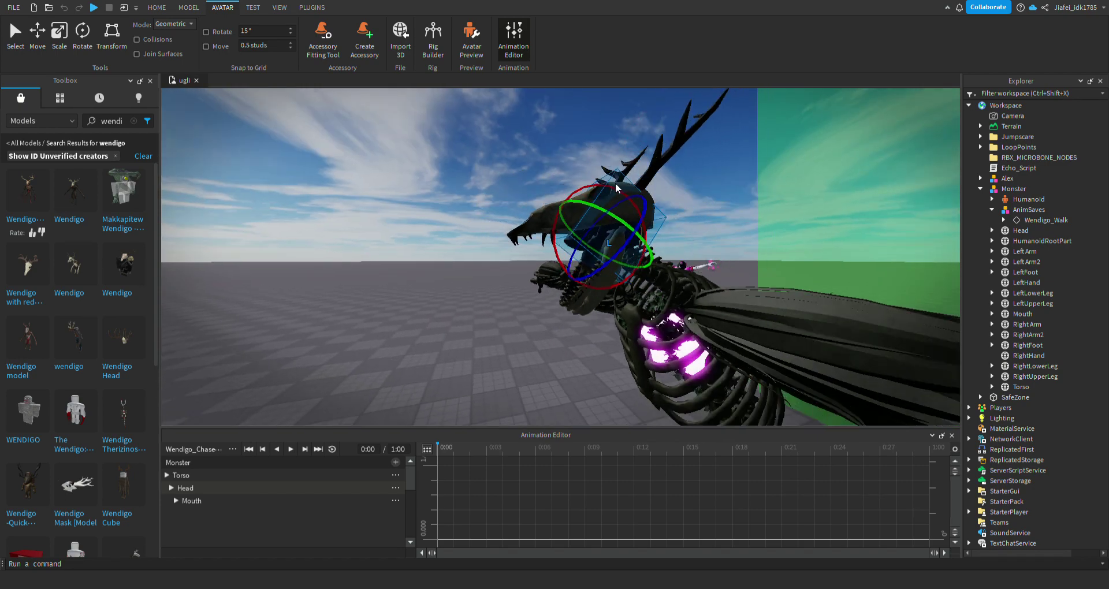
{"action": "left_click_drag", "start_coordinate": [615, 184], "coordinate": [605, 187]}
{"action": "left_click", "coordinate": [659, 249]}
Rotate the monster's right upper arm down from the T-pose and back behind the torso
{"action": "right_click_drag", "start_coordinate": [664, 246], "coordinate": [737, 231]}
{"action": "scroll", "coordinate": [693, 234], "scroll_direction": "down", "scroll_amount": 3}
{"action": "left_click", "coordinate": [582, 271]}
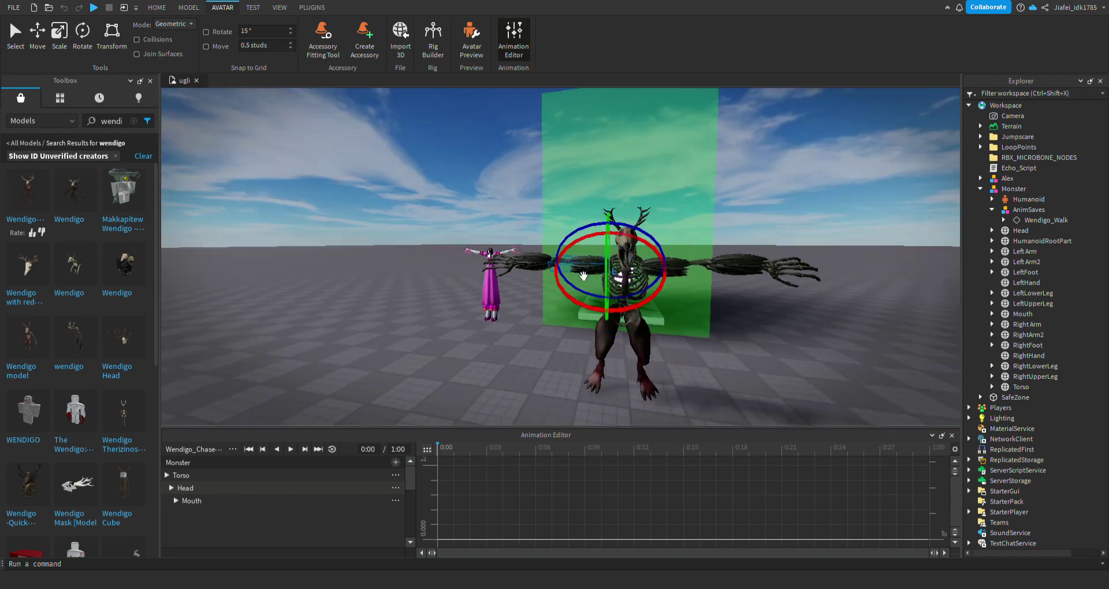
{"action": "left_click_drag", "start_coordinate": [632, 240], "coordinate": [575, 238]}
{"action": "right_click_drag", "start_coordinate": [560, 248], "coordinate": [681, 260]}
{"action": "scroll", "coordinate": [681, 260], "scroll_direction": "up", "scroll_amount": 3}
{"action": "left_click_drag", "start_coordinate": [729, 215], "coordinate": [763, 298]}
{"action": "scroll", "coordinate": [580, 249], "scroll_direction": "up", "scroll_amount": 3}
{"action": "right_click_drag", "start_coordinate": [580, 249], "coordinate": [584, 187]}
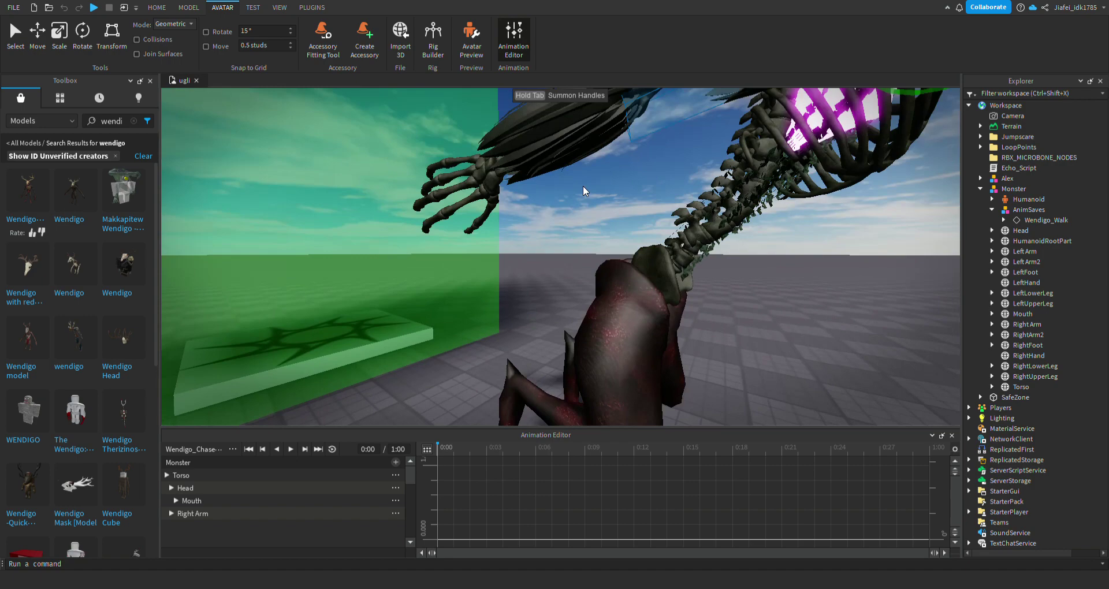
Bend the right forearm downward at the elbow
{"action": "middle_click_drag", "start_coordinate": [584, 185], "coordinate": [594, 204]}
{"action": "left_click", "coordinate": [523, 204]}
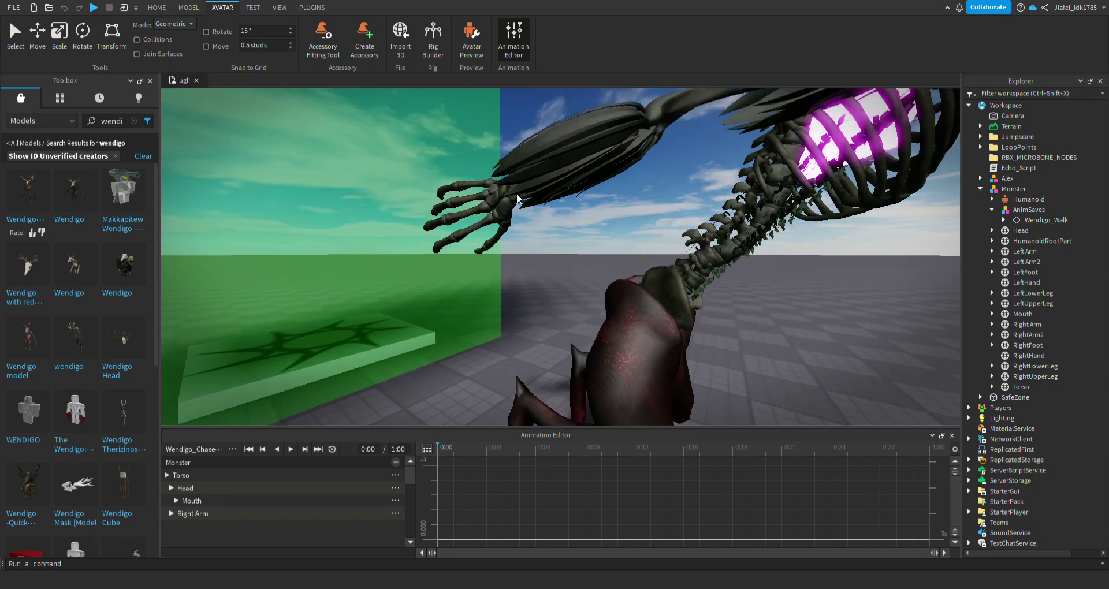
{"action": "left_click_drag", "start_coordinate": [626, 189], "coordinate": [669, 199]}
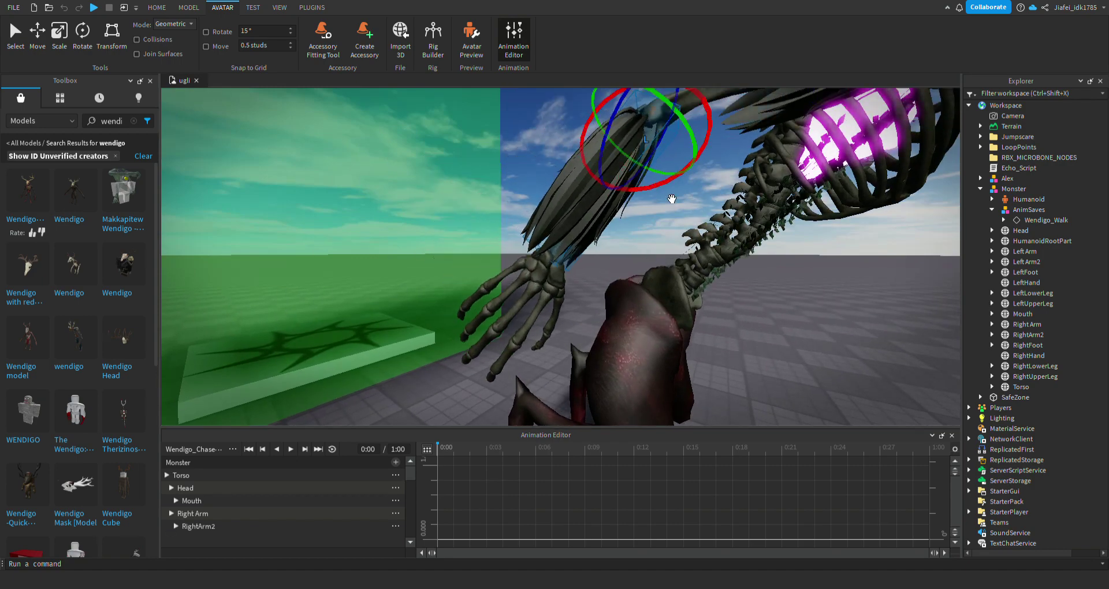
{"action": "scroll", "coordinate": [540, 213], "scroll_direction": "down", "scroll_amount": 3}
{"action": "right_click_drag", "start_coordinate": [671, 200], "coordinate": [516, 215]}
{"action": "left_click", "coordinate": [537, 216]}
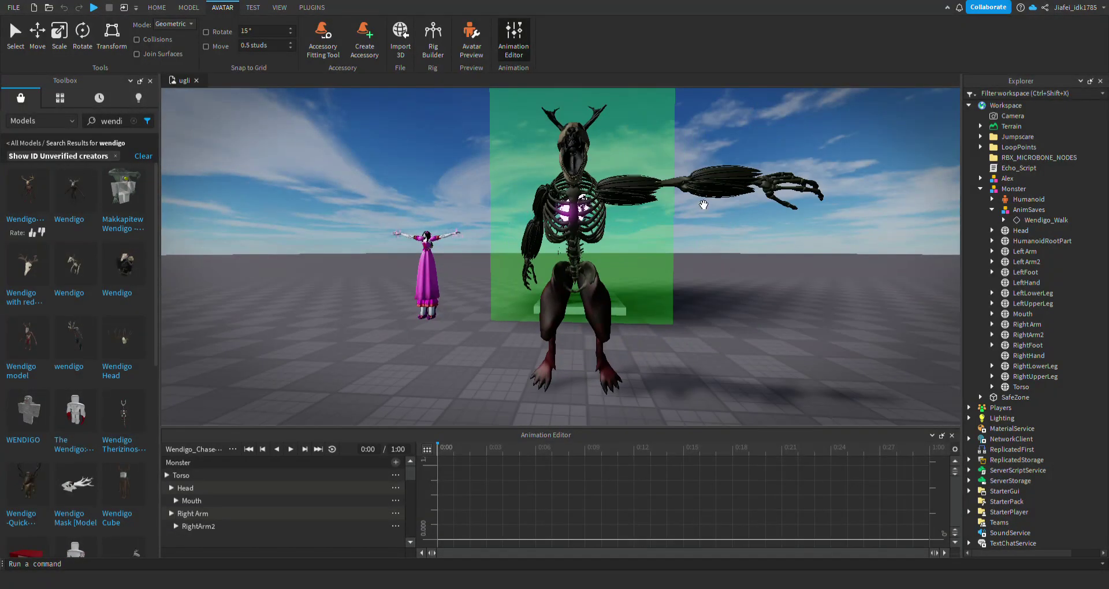
Lower the left upper arm to the monster's side and rotate it forward
{"action": "left_click", "coordinate": [643, 192]}
{"action": "left_click_drag", "start_coordinate": [656, 173], "coordinate": [657, 240]}
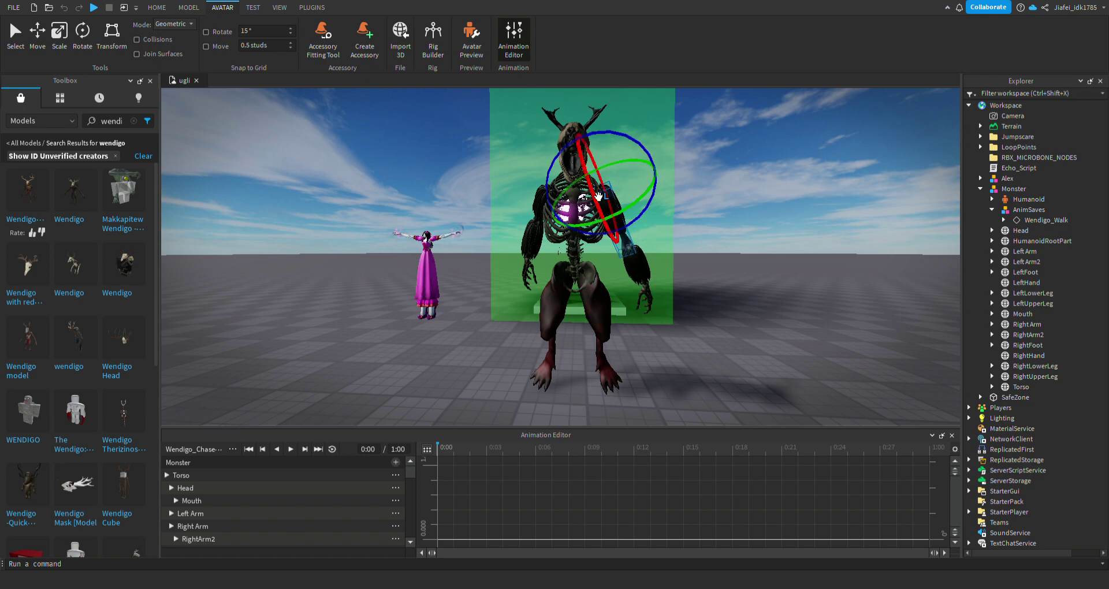
{"action": "right_click_drag", "start_coordinate": [599, 197], "coordinate": [581, 199]}
{"action": "left_click_drag", "start_coordinate": [546, 201], "coordinate": [506, 208]}
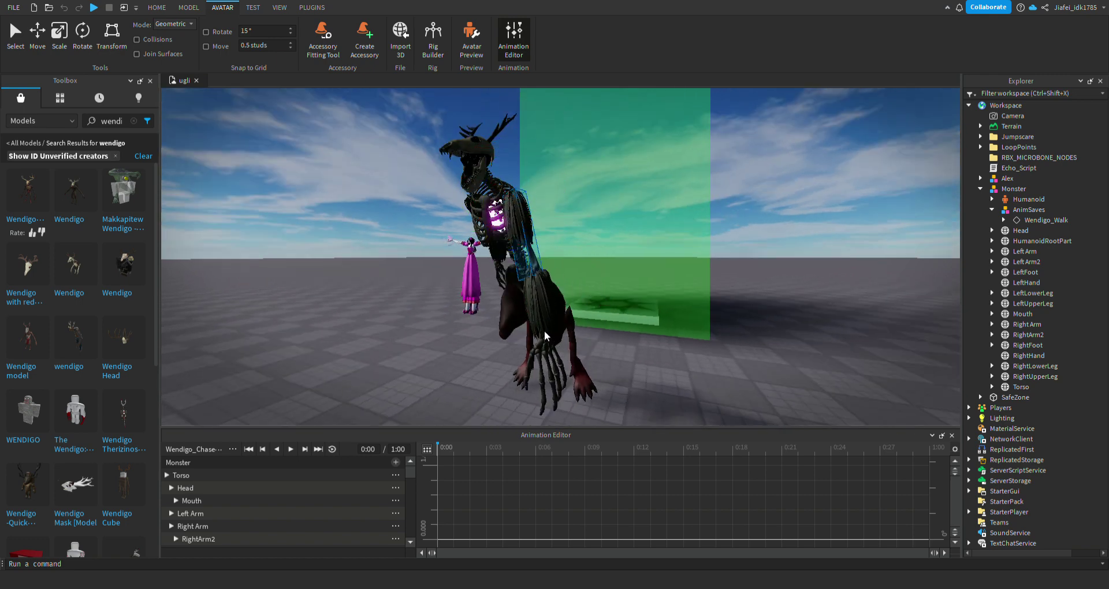
Bend the left forearm forward at the elbow and check the pose from the front
{"action": "left_click_drag", "start_coordinate": [548, 335], "coordinate": [512, 328]}
{"action": "scroll", "coordinate": [525, 339], "scroll_direction": "down", "scroll_amount": 3}
{"action": "right_click_drag", "start_coordinate": [682, 326], "coordinate": [760, 322]}
{"action": "left_click", "coordinate": [761, 321]}
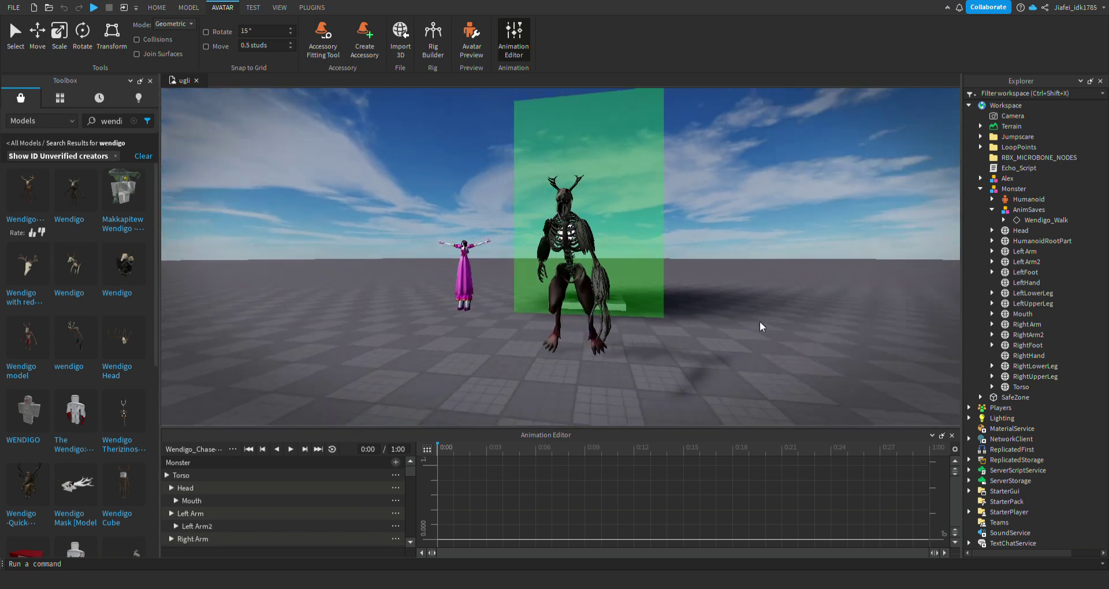
Swing the right upper leg forward into a stride
{"action": "scroll", "coordinate": [760, 322], "scroll_direction": "down", "scroll_amount": 1}
{"action": "left_click", "coordinate": [573, 302]}
{"action": "scroll", "coordinate": [607, 295], "scroll_direction": "up", "scroll_amount": 5}
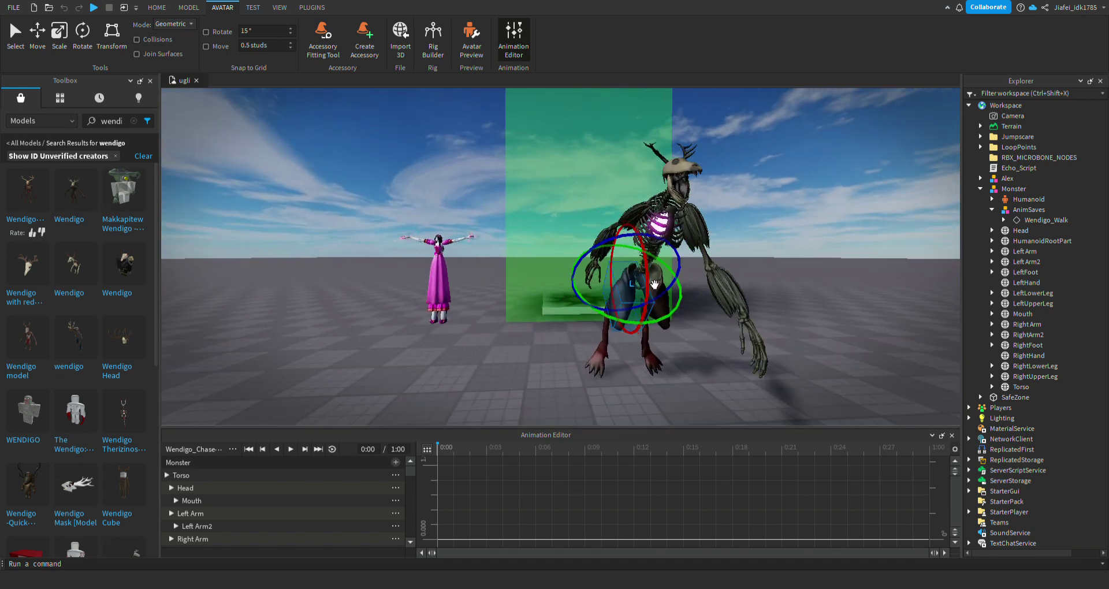
{"action": "left_click_drag", "start_coordinate": [665, 274], "coordinate": [639, 243]}
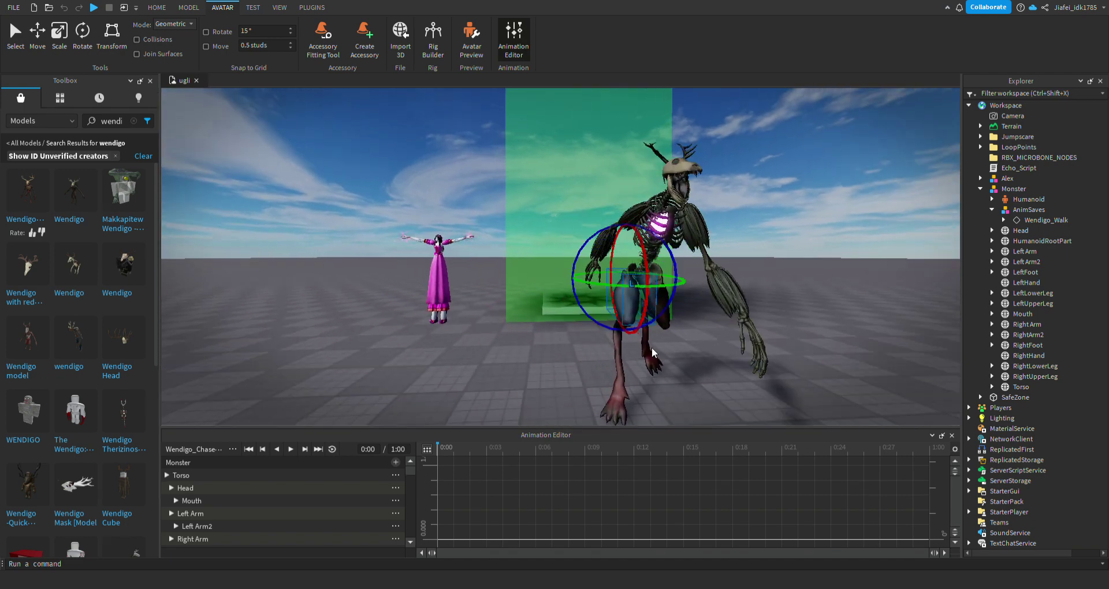
Adjust the bend of the right lower leg at the knee for the forward step
{"action": "left_click", "coordinate": [652, 348]}
{"action": "right_click_drag", "start_coordinate": [652, 348], "coordinate": [652, 348]}
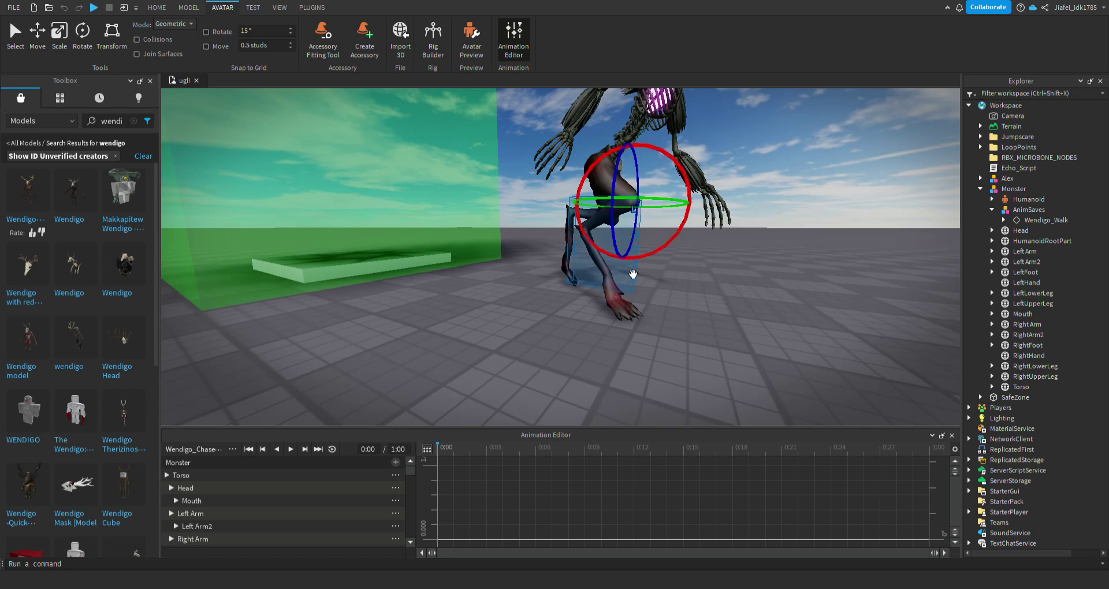
{"action": "left_click_drag", "start_coordinate": [649, 258], "coordinate": [647, 260]}
{"action": "left_click", "coordinate": [634, 197]}
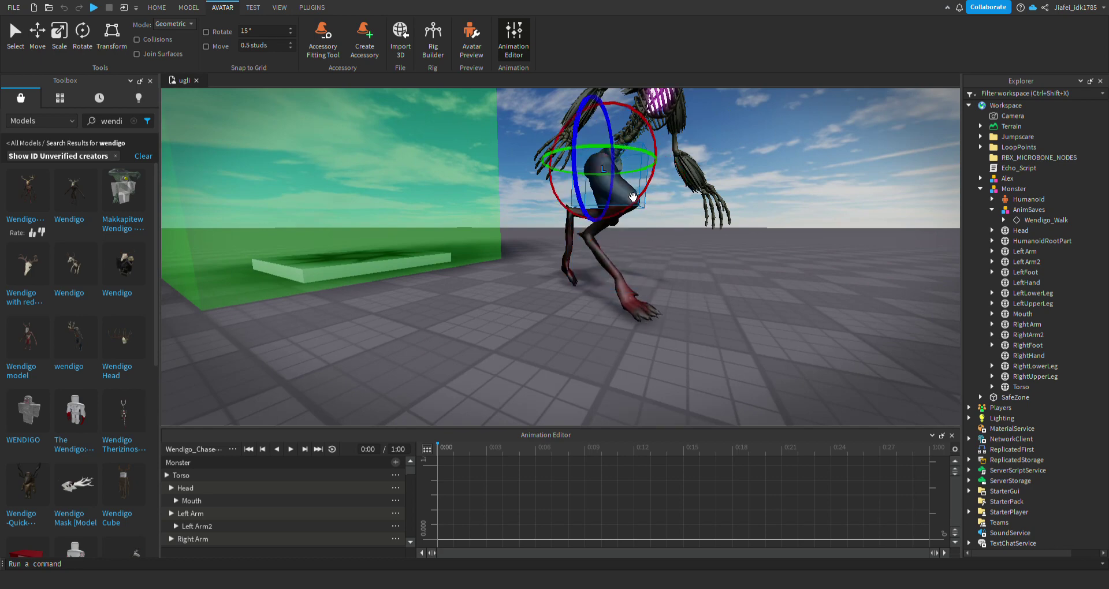
{"action": "left_click", "coordinate": [661, 261]}
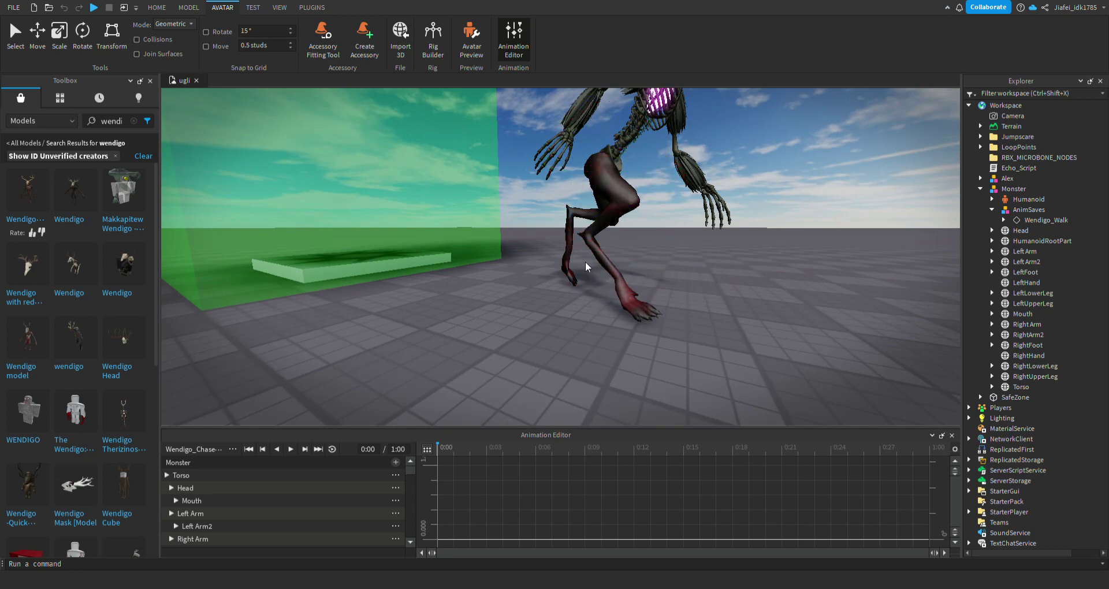
{"action": "left_click", "coordinate": [604, 232]}
{"action": "left_click_drag", "start_coordinate": [648, 259], "coordinate": [686, 254]}
{"action": "left_click", "coordinate": [684, 253]}
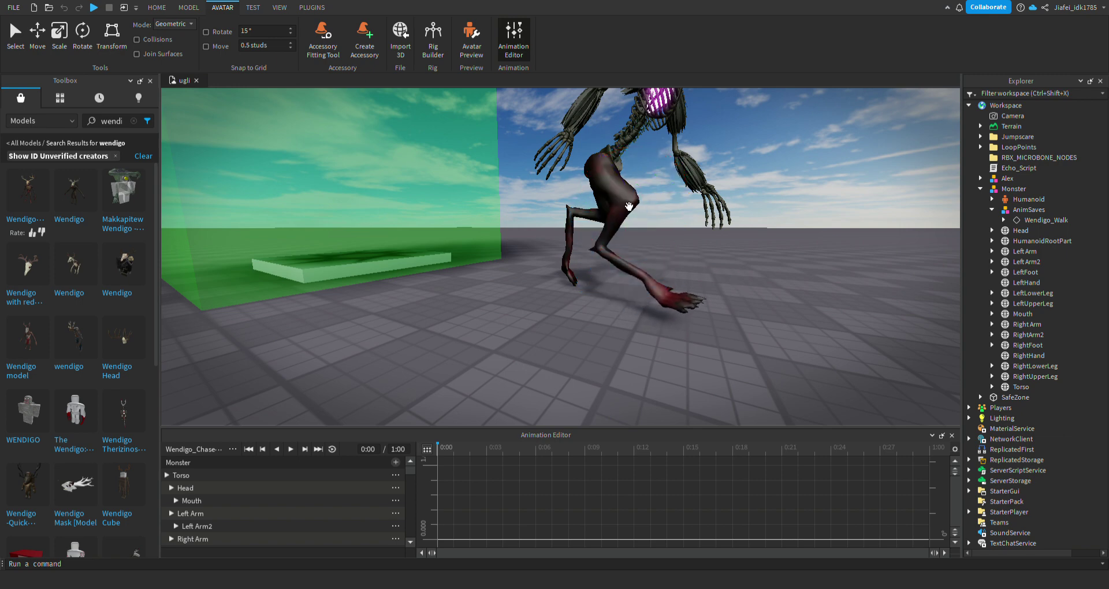
{"action": "left_click", "coordinate": [629, 206]}
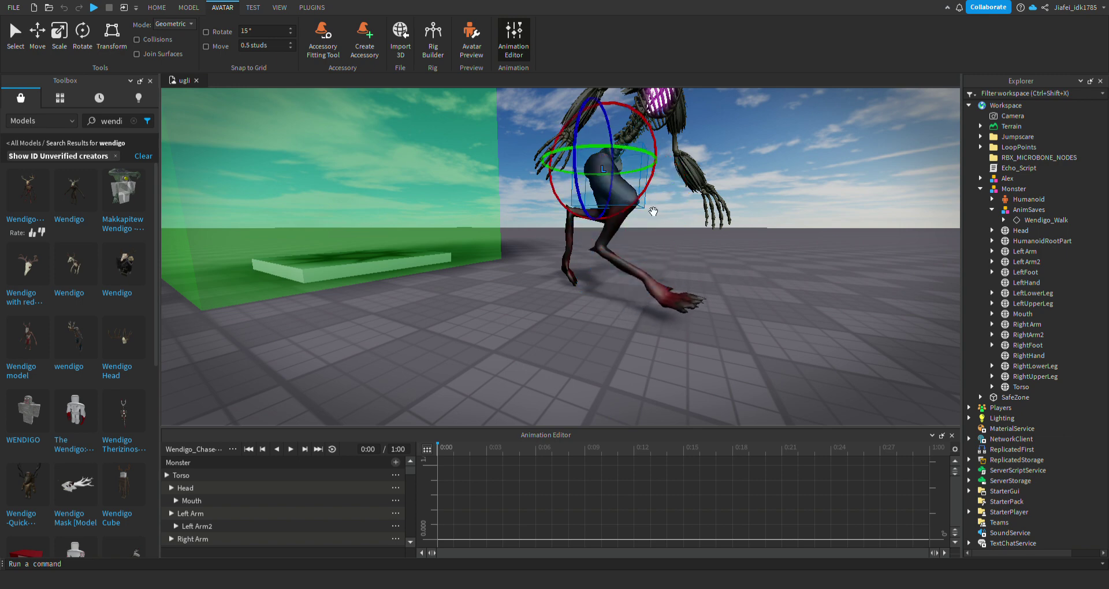
Rotate the right foot at the ankle to suit the forward step
{"action": "left_click", "coordinate": [642, 288]}
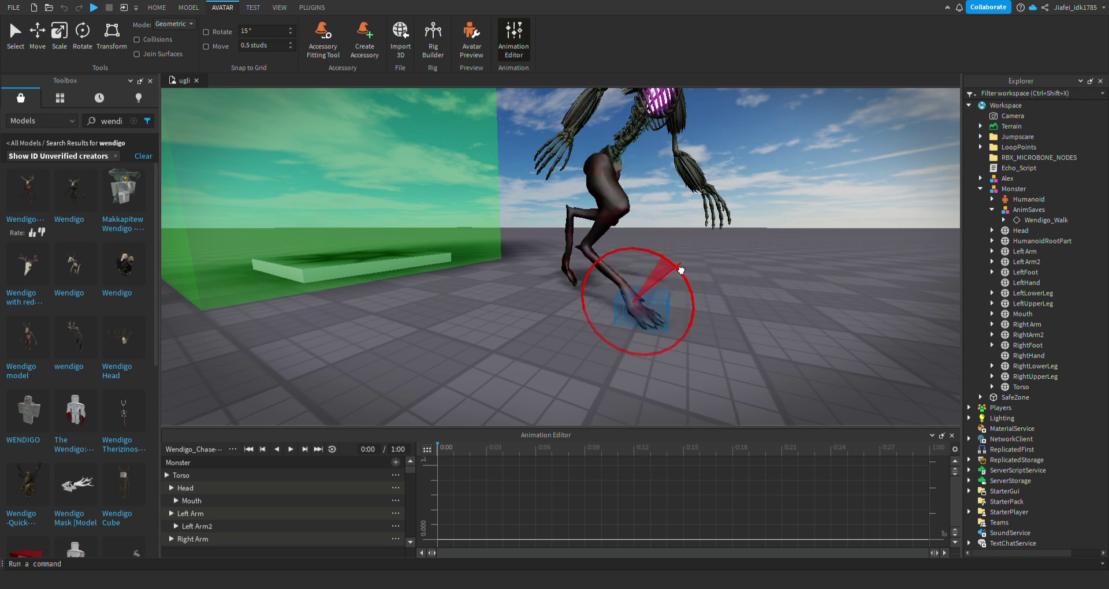
{"action": "left_click_drag", "start_coordinate": [682, 270], "coordinate": [683, 272]}
{"action": "left_click", "coordinate": [743, 290]}
Rotate the left upper leg backward so that it trails behind the body
{"action": "key", "text": "d"}
{"action": "right_click_drag", "start_coordinate": [743, 290], "coordinate": [495, 177]}
{"action": "left_click", "coordinate": [515, 203]}
{"action": "key", "text": "d"}
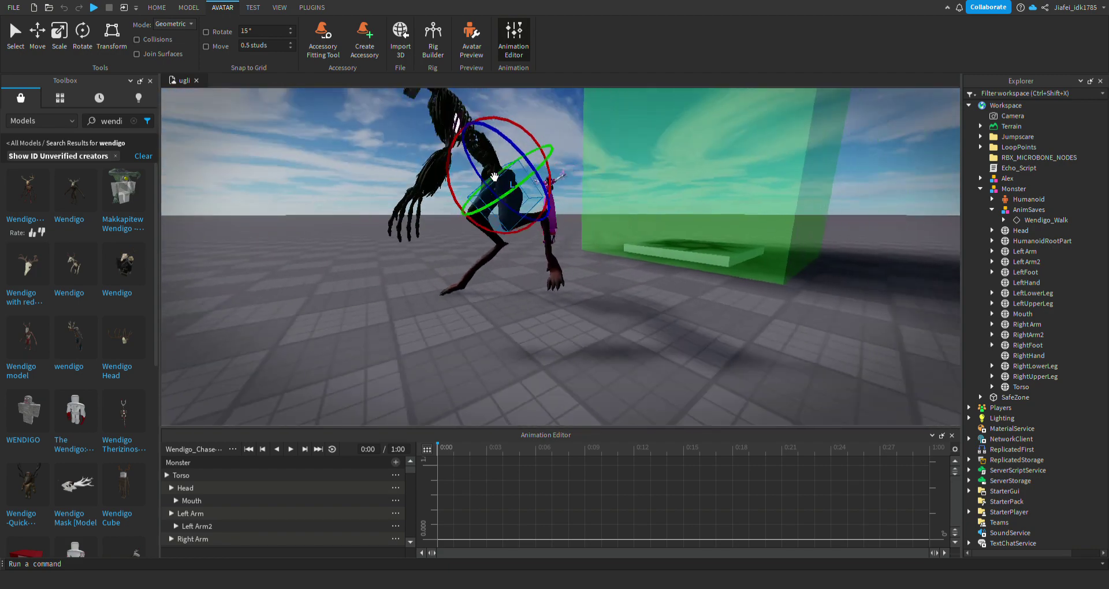
{"action": "left_click_drag", "start_coordinate": [451, 186], "coordinate": [500, 245]}
Try rotating the trailing left lower leg, then undo those rotations
{"action": "left_click", "coordinate": [556, 256]}
{"action": "key", "text": "a"}
{"action": "right_click_drag", "start_coordinate": [556, 256], "coordinate": [590, 228]}
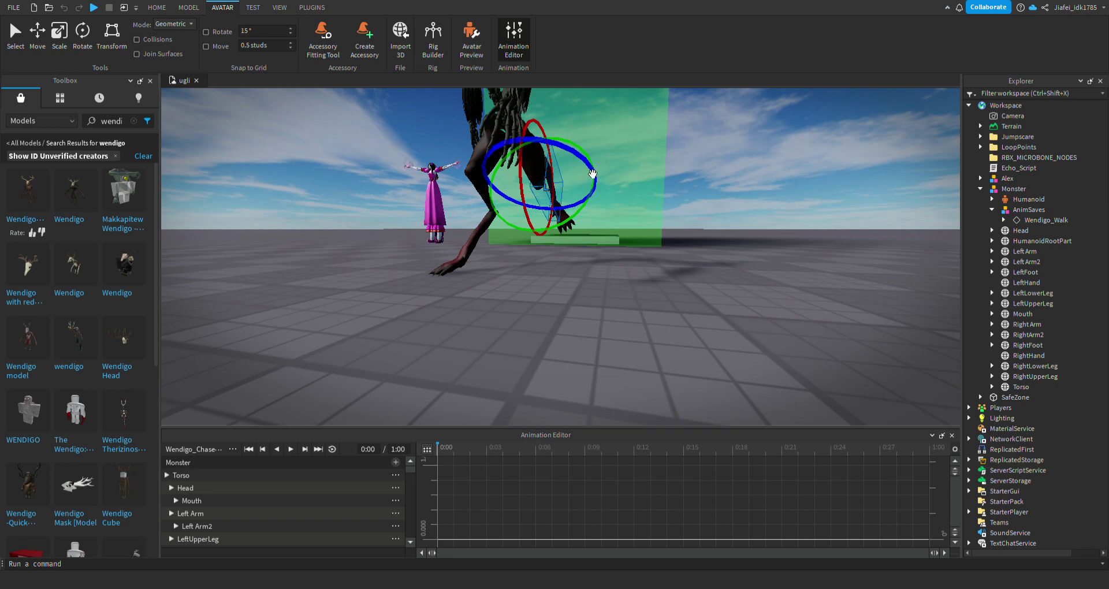
{"action": "left_click_drag", "start_coordinate": [593, 174], "coordinate": [601, 186]}
{"action": "key", "text": "a"}
{"action": "left_click_drag", "start_coordinate": [569, 230], "coordinate": [569, 231]}
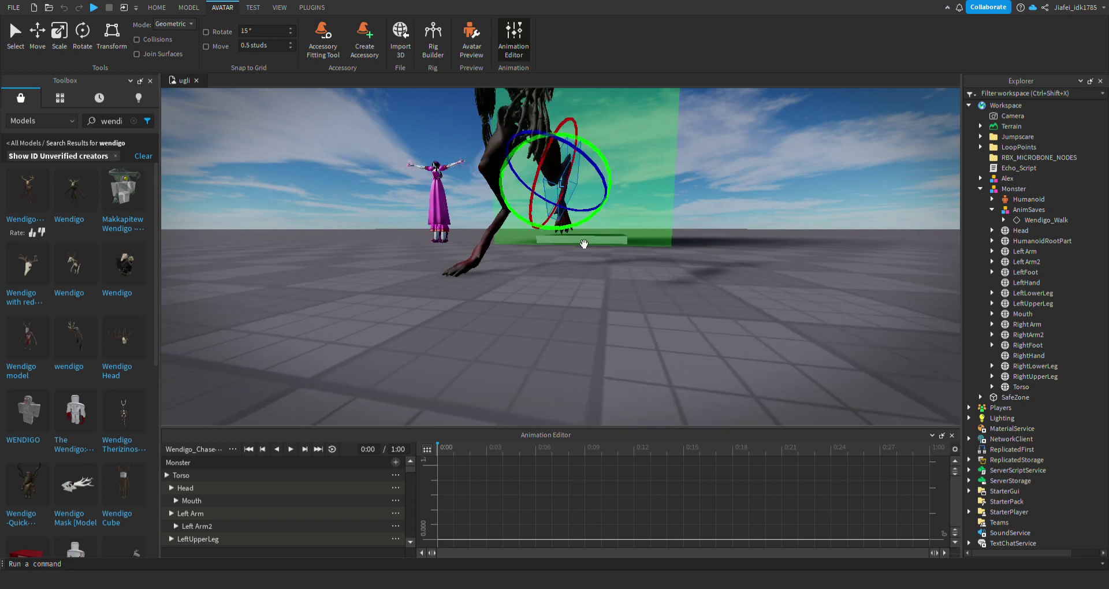
{"action": "key", "text": "ctrl+z"}
{"action": "key", "text": "ctrl+z"}
{"action": "key", "text": "ctrl+z"}
{"action": "key", "text": "s"}
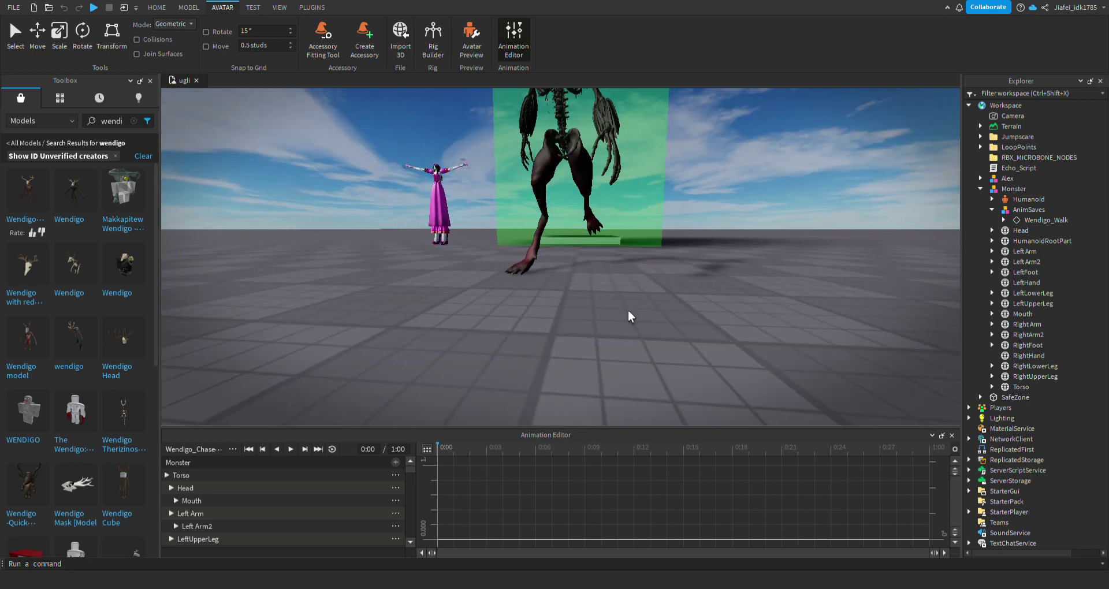
Bend the left lower leg at the knee and readjust the left upper leg for the trailing pose
{"action": "right_click_drag", "start_coordinate": [609, 269], "coordinate": [608, 269]}
{"action": "key", "text": "d"}
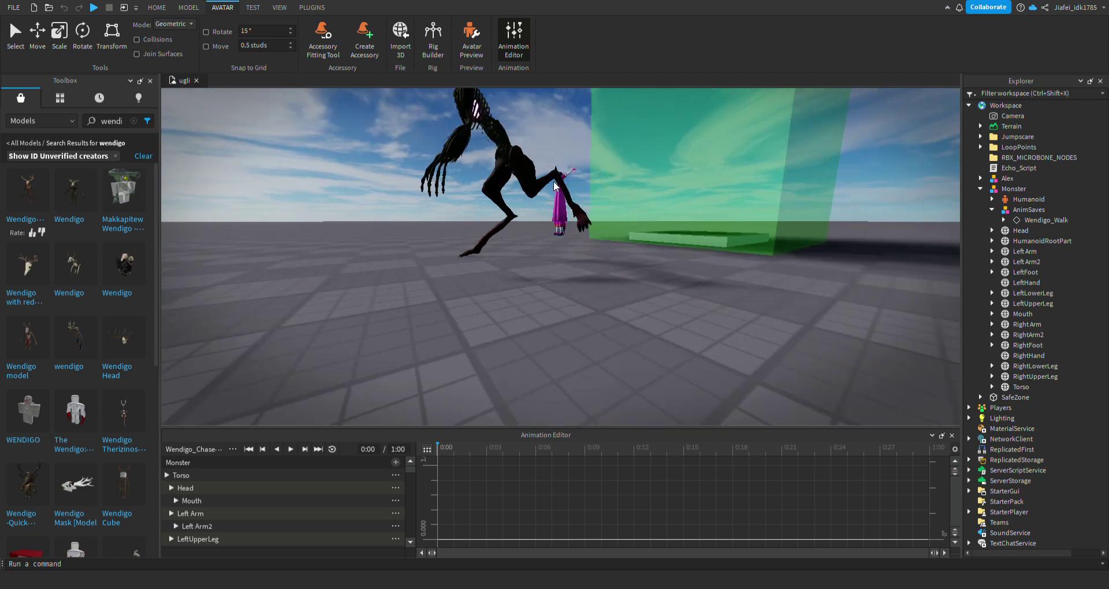
{"action": "left_click", "coordinate": [569, 195]}
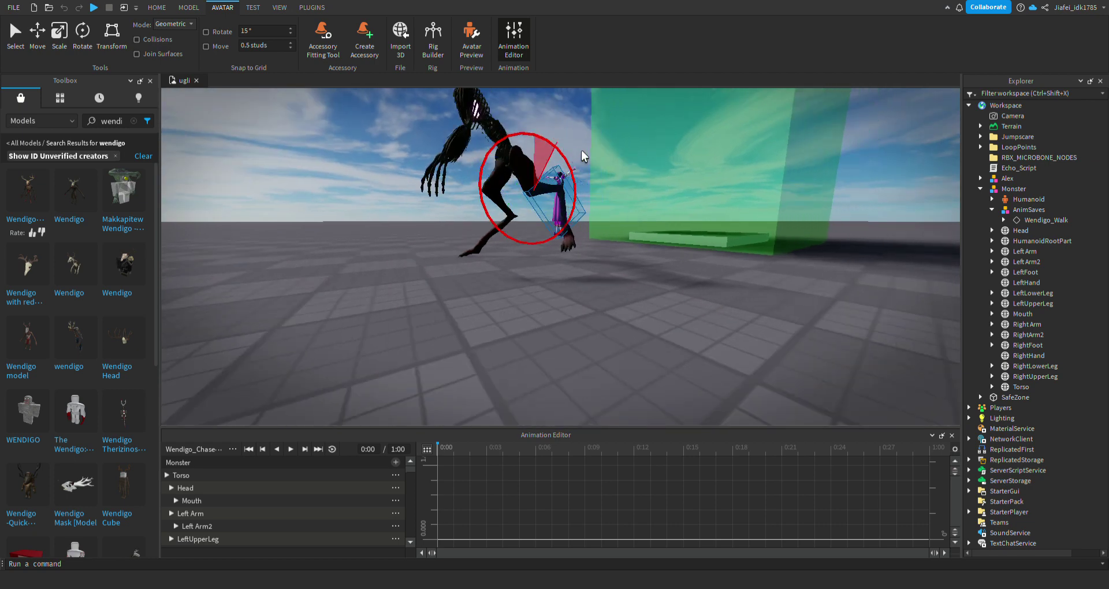
{"action": "mouse_move", "coordinate": [497, 208]}
{"action": "left_mouse_down"}
{"action": "mouse_move", "coordinate": [479, 190]}
{"action": "mouse_move", "coordinate": [490, 200]}
{"action": "left_mouse_up"}
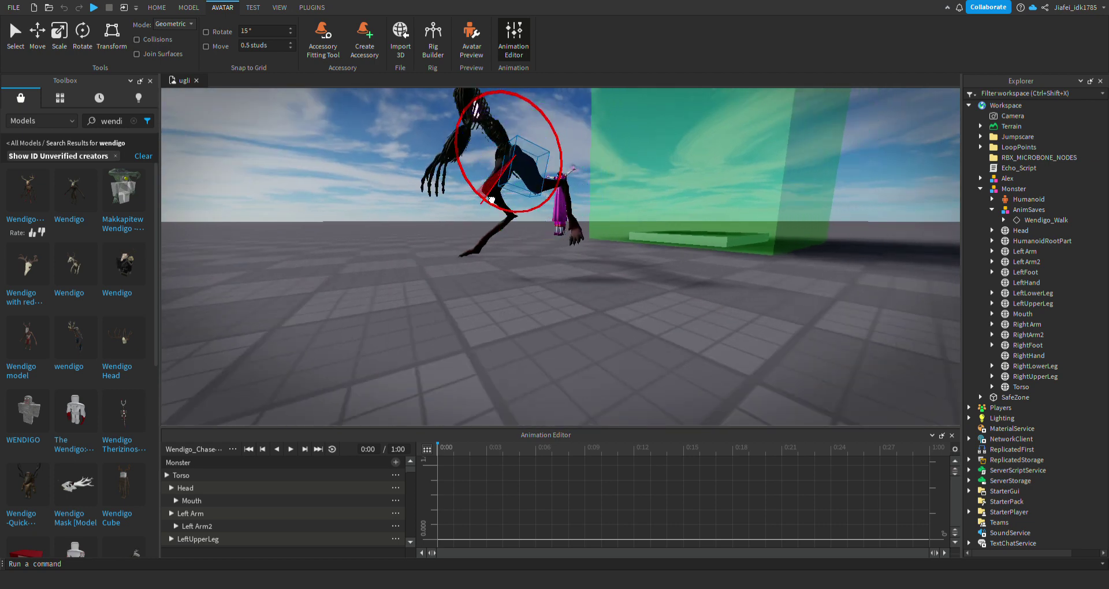
{"action": "left_click", "coordinate": [605, 361]}
{"action": "key", "text": "a"}
{"action": "right_click_drag", "start_coordinate": [606, 361], "coordinate": [604, 362]}
{"action": "scroll", "coordinate": [604, 361], "scroll_direction": "down", "scroll_amount": 4}
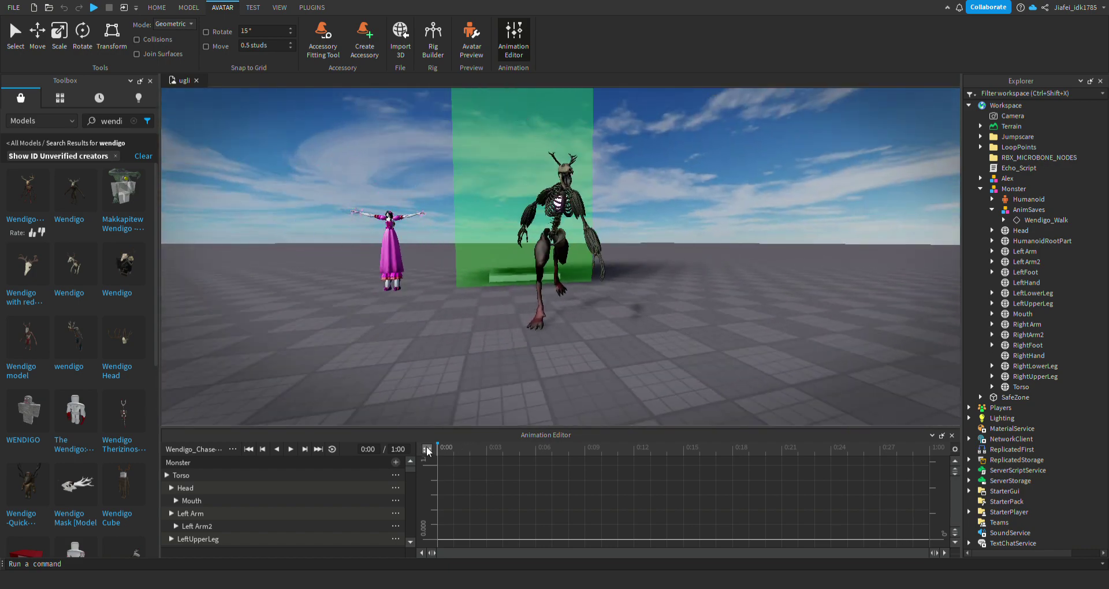
Switch the animation timeline from the curve editor to the keyframe dope sheet
{"action": "left_click", "coordinate": [426, 449]}
{"action": "scroll", "coordinate": [453, 363], "scroll_direction": "up", "scroll_amount": 6}
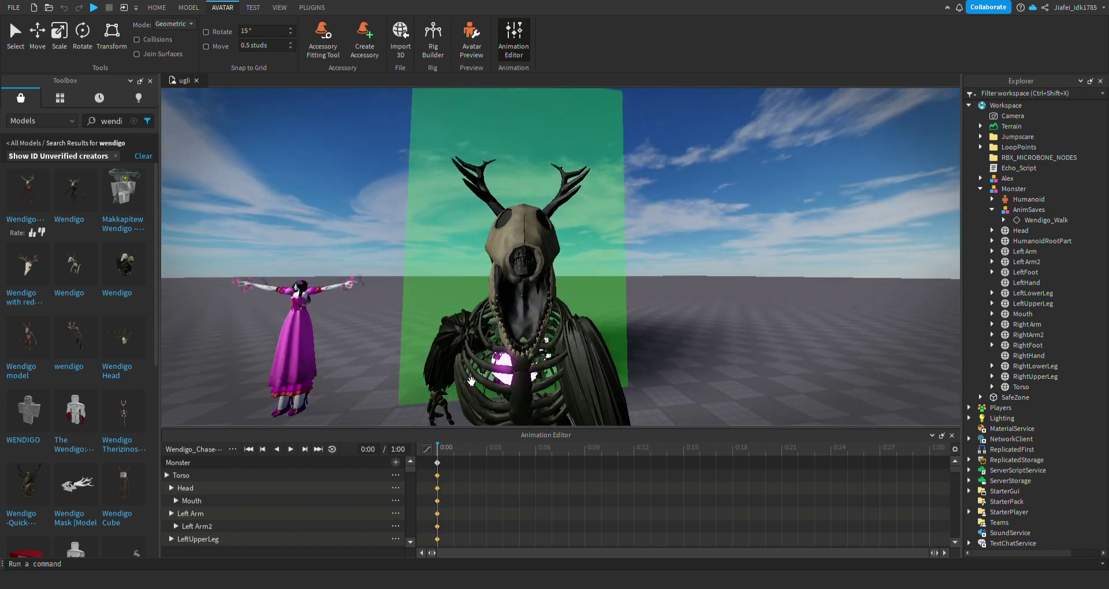
{"action": "key", "text": "a"}
{"action": "right_click_drag", "start_coordinate": [472, 382], "coordinate": [556, 327]}
{"action": "scroll", "coordinate": [552, 316], "scroll_direction": "down", "scroll_amount": 6}
{"action": "key", "text": "w"}
{"action": "key", "text": "d"}
{"action": "left_click", "coordinate": [516, 280]}
{"action": "left_click", "coordinate": [642, 314]}
{"action": "right_click_drag", "start_coordinate": [642, 314], "coordinate": [642, 314]}
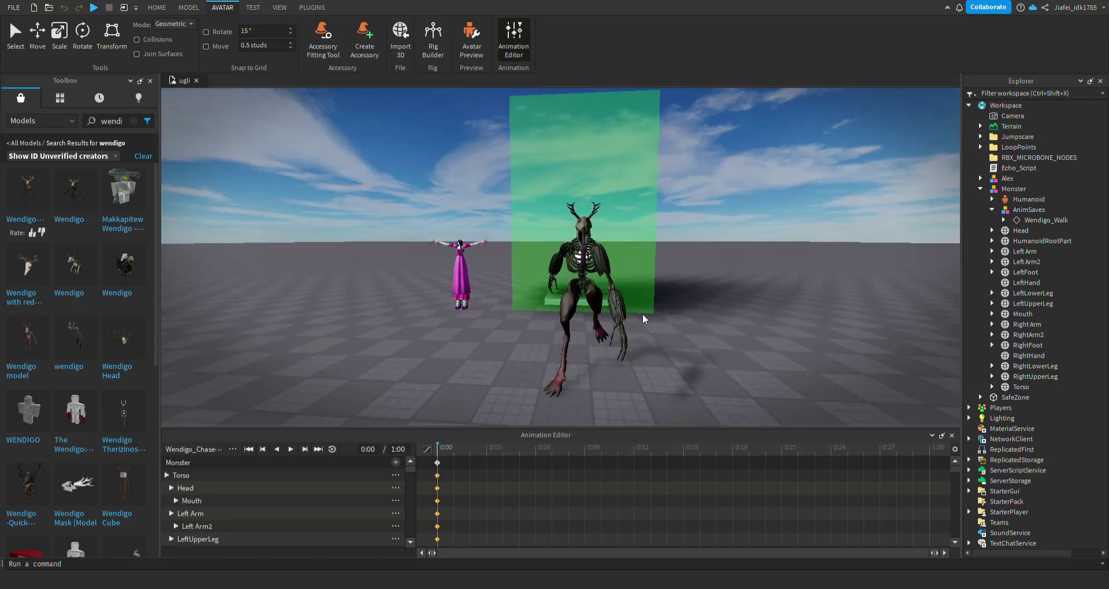
At 0:06, swing the right upper leg back under the body and adjust the right lower leg and foot
{"action": "key", "text": "q"}
{"action": "key", "text": "d"}
{"action": "key", "text": "w"}
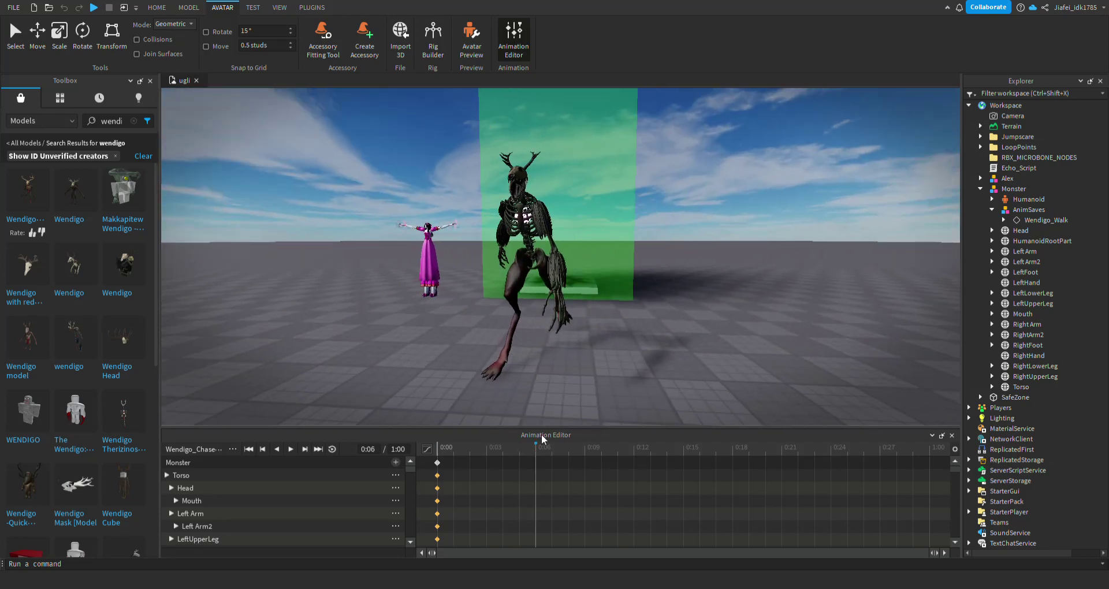
{"action": "right_click_drag", "start_coordinate": [571, 263], "coordinate": [526, 281]}
{"action": "key", "text": "a"}
{"action": "key", "text": "q"}
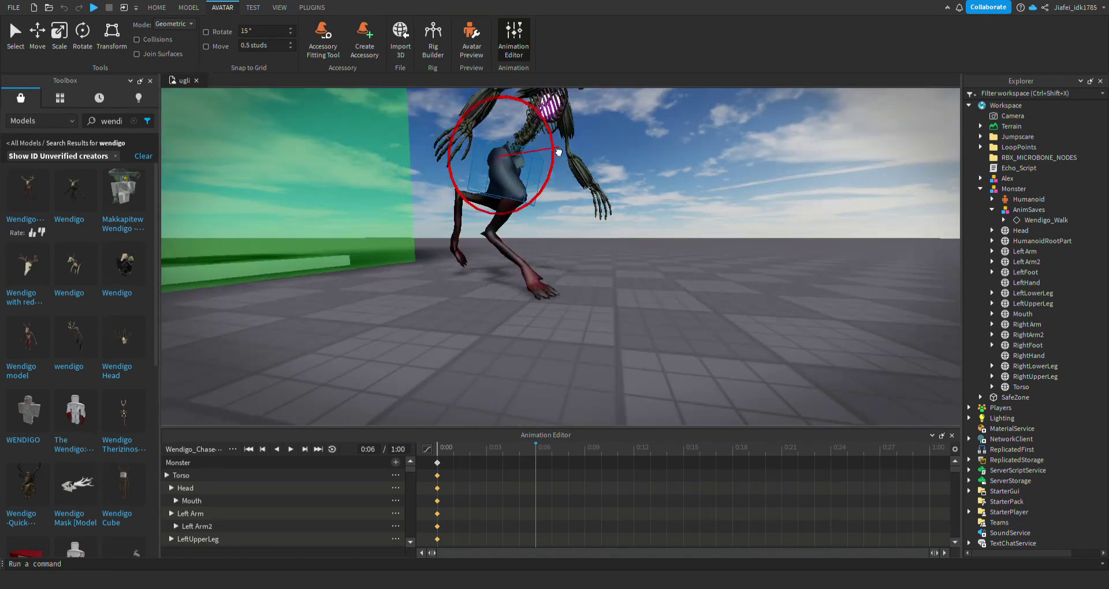
{"action": "left_click_drag", "start_coordinate": [559, 152], "coordinate": [565, 186]}
{"action": "left_click", "coordinate": [560, 231]}
{"action": "left_click", "coordinate": [568, 259]}
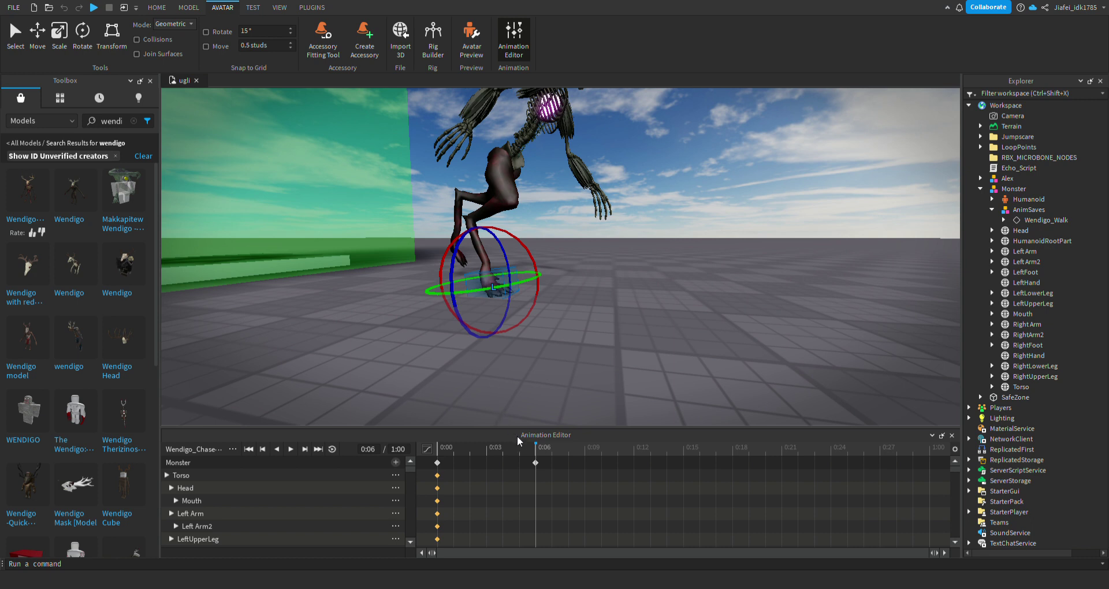
At 0:12, rotate the right upper leg, lower leg and foot so that the leg trails behind the body
{"action": "left_click_drag", "start_coordinate": [520, 445], "coordinate": [635, 455]}
{"action": "left_click", "coordinate": [515, 198]}
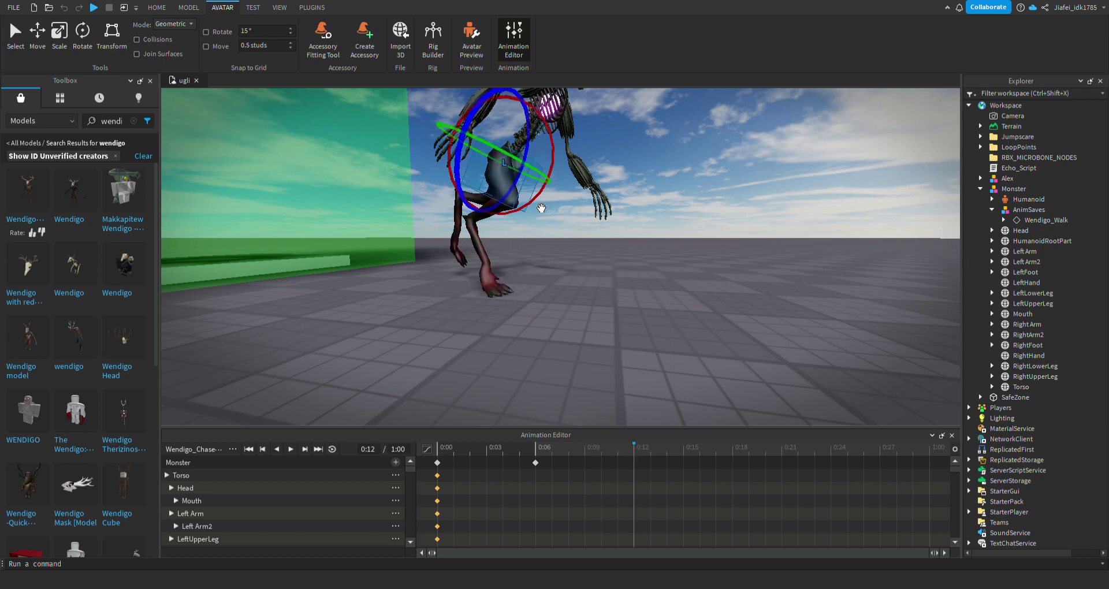
{"action": "mouse_move", "coordinate": [540, 208]}
{"action": "left_mouse_down"}
{"action": "mouse_move", "coordinate": [534, 174]}
{"action": "mouse_move", "coordinate": [503, 212]}
{"action": "mouse_move", "coordinate": [537, 192]}
{"action": "left_mouse_up"}
{"action": "left_click", "coordinate": [457, 193]}
{"action": "left_click_drag", "start_coordinate": [485, 145], "coordinate": [468, 169]}
{"action": "left_click", "coordinate": [425, 286]}
{"action": "left_click_drag", "start_coordinate": [445, 292], "coordinate": [480, 243]}
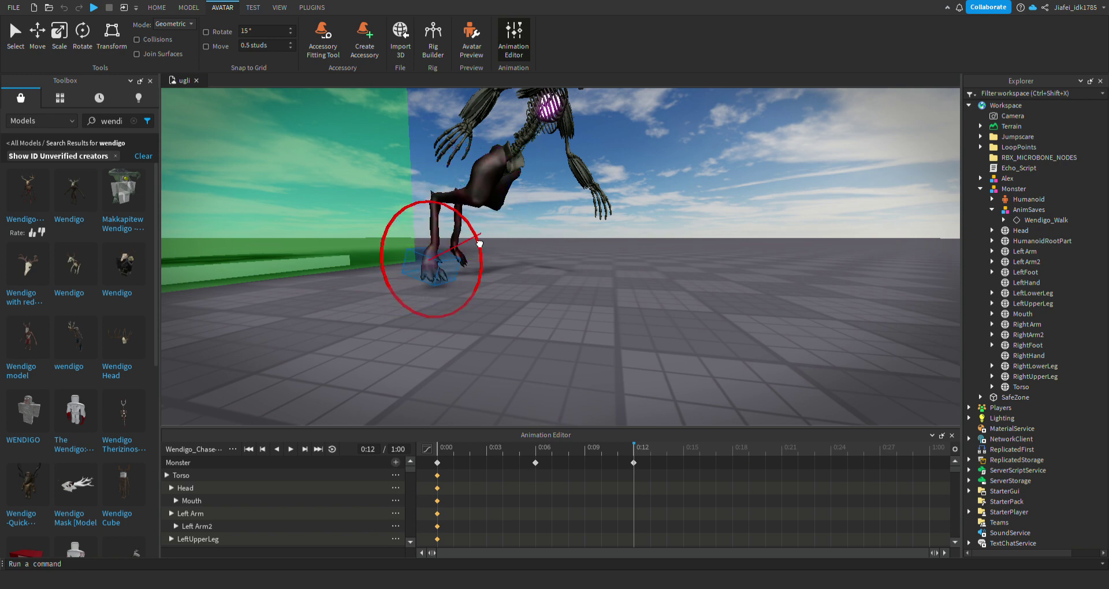
At 0:06, swing the left upper leg forward under the body and adjust the left lower leg and foot
{"action": "left_click", "coordinate": [534, 245]}
{"action": "key", "text": "d"}
{"action": "right_click_drag", "start_coordinate": [535, 245], "coordinate": [565, 241]}
{"action": "left_click", "coordinate": [534, 447]}
{"action": "key", "text": "d"}
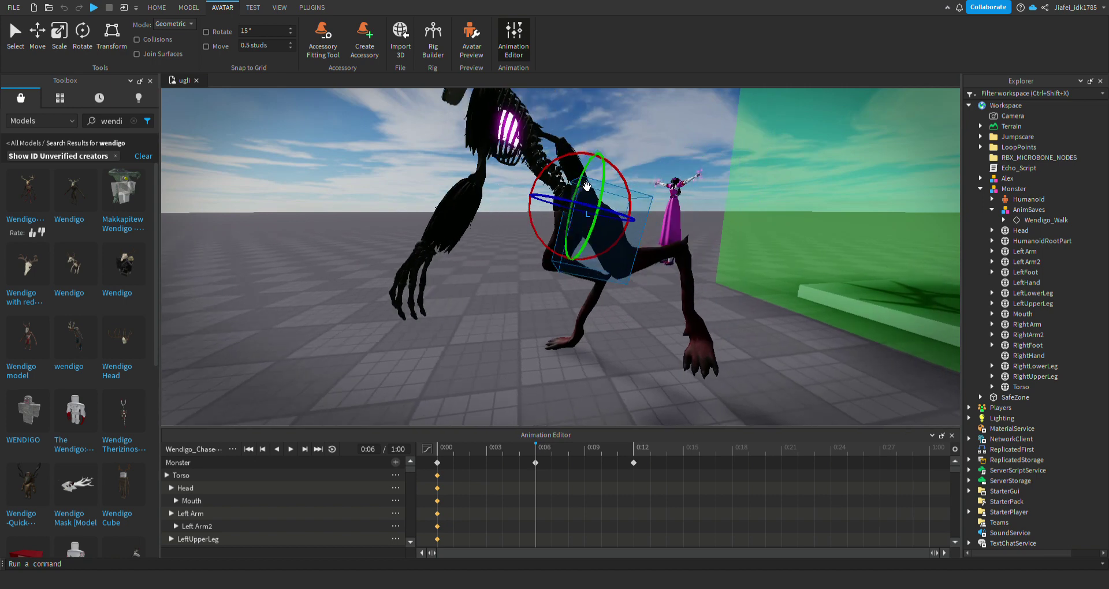
{"action": "left_click_drag", "start_coordinate": [579, 178], "coordinate": [614, 245]}
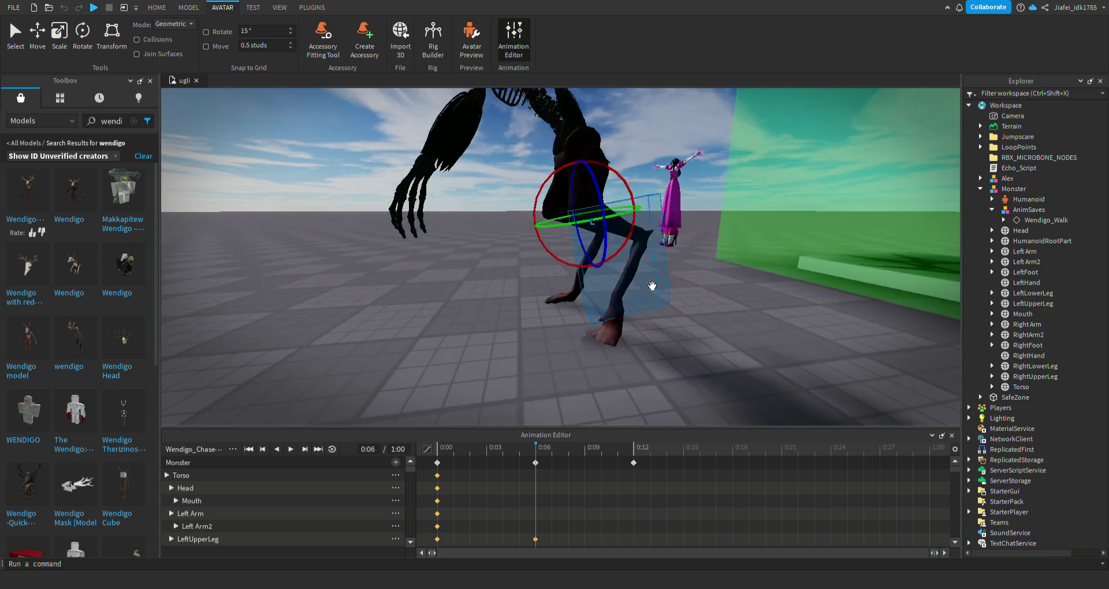
{"action": "left_click_drag", "start_coordinate": [585, 281], "coordinate": [605, 319]}
{"action": "left_click", "coordinate": [600, 260]}
{"action": "left_click", "coordinate": [661, 283]}
{"action": "left_click", "coordinate": [663, 321]}
At 0:12, rotate the left upper leg, lower leg and foot into the forward stride
{"action": "left_click_drag", "start_coordinate": [537, 449], "coordinate": [633, 450]}
{"action": "left_click", "coordinate": [606, 228]}
{"action": "left_click", "coordinate": [609, 218]}
{"action": "left_click_drag", "start_coordinate": [581, 203], "coordinate": [601, 180]}
{"action": "left_click", "coordinate": [615, 253]}
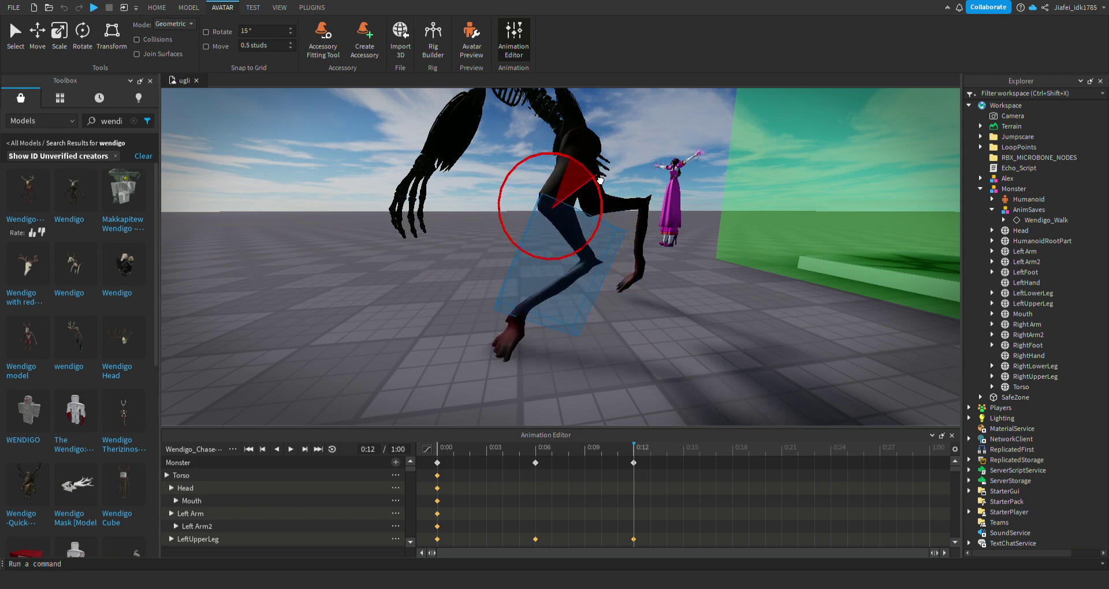
{"action": "left_click", "coordinate": [533, 347]}
{"action": "left_click_drag", "start_coordinate": [540, 287], "coordinate": [546, 275]}
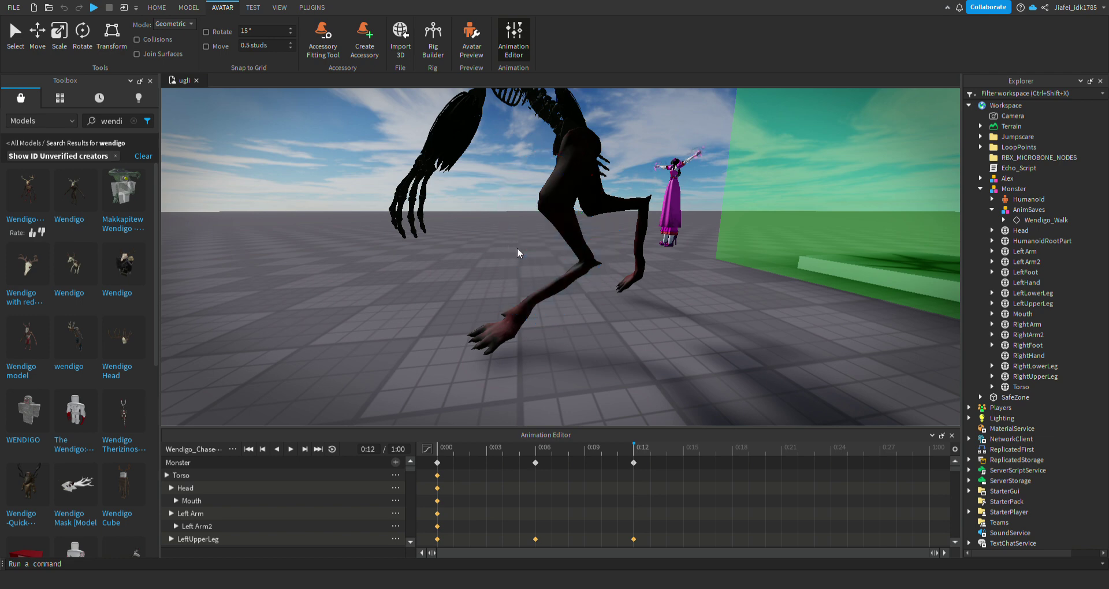
{"action": "left_click_drag", "start_coordinate": [523, 251], "coordinate": [534, 251]}
At 0:09, try shifting the left lower leg upward with the Move tool
{"action": "left_click_drag", "start_coordinate": [449, 448], "coordinate": [578, 462]}
{"action": "key", "text": "d"}
{"action": "key", "text": "q"}
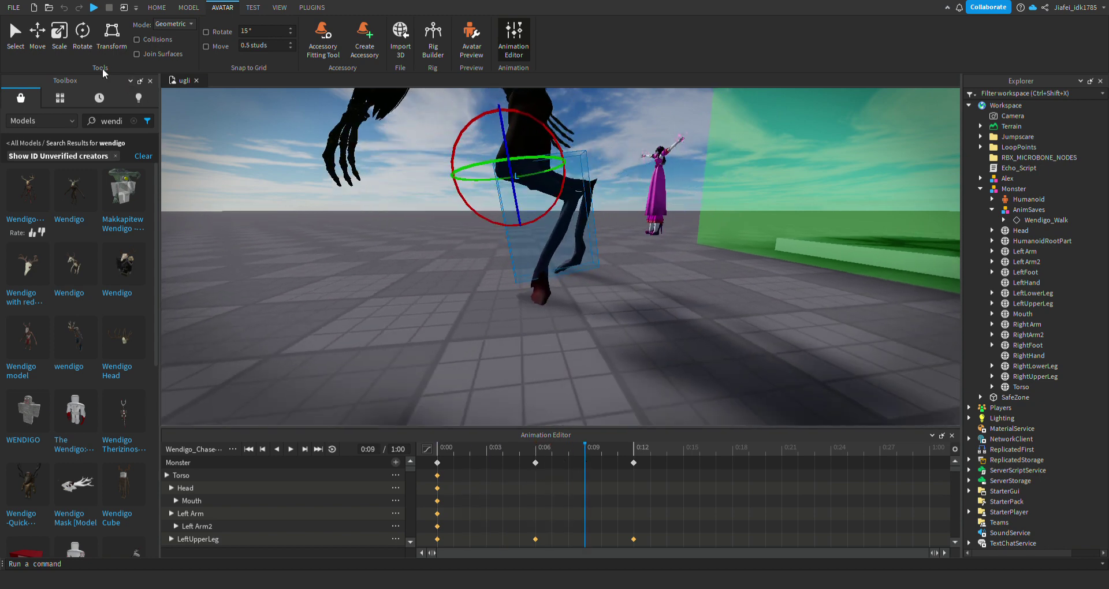
{"action": "key", "text": "r"}
{"action": "key", "text": "w"}
{"action": "right_click_drag", "start_coordinate": [462, 210], "coordinate": [478, 211]}
{"action": "key", "text": "a"}
{"action": "left_click_drag", "start_coordinate": [484, 151], "coordinate": [486, 103]}
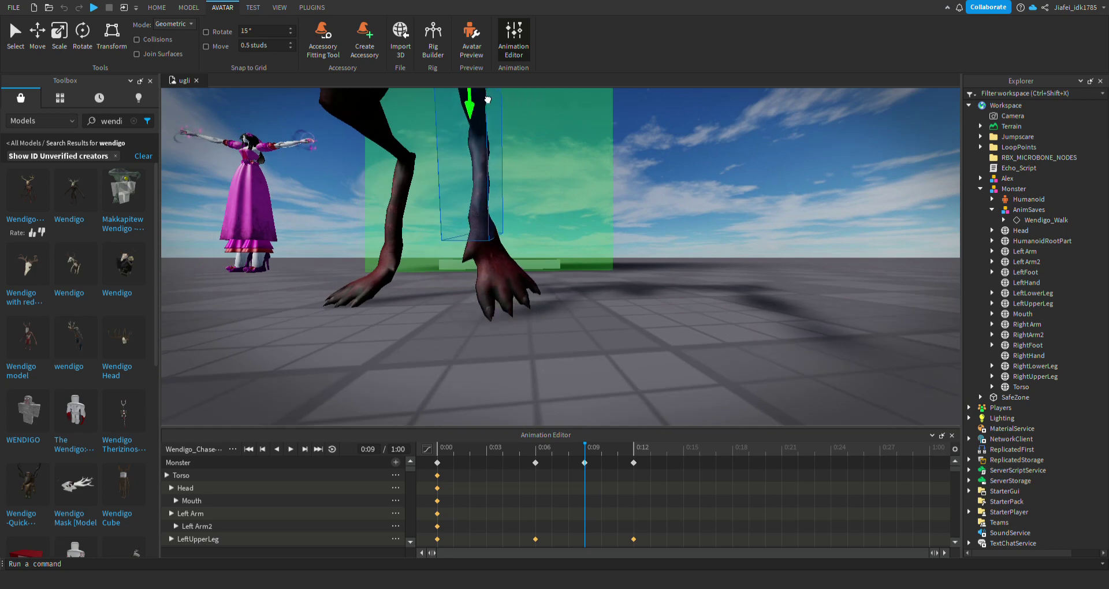
{"action": "key", "text": "s"}
{"action": "key", "text": "e"}
{"action": "right_click_drag", "start_coordinate": [498, 151], "coordinate": [495, 155]}
{"action": "key", "text": "d"}
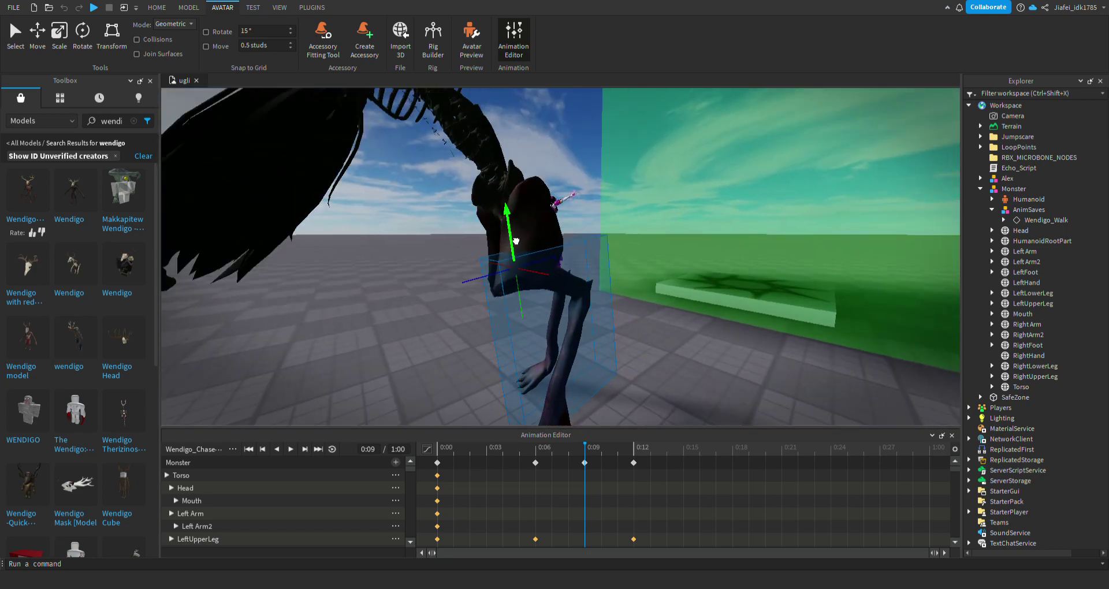
Try raising the left upper leg at 0:09, then undo the change
{"action": "left_click", "coordinate": [559, 234]}
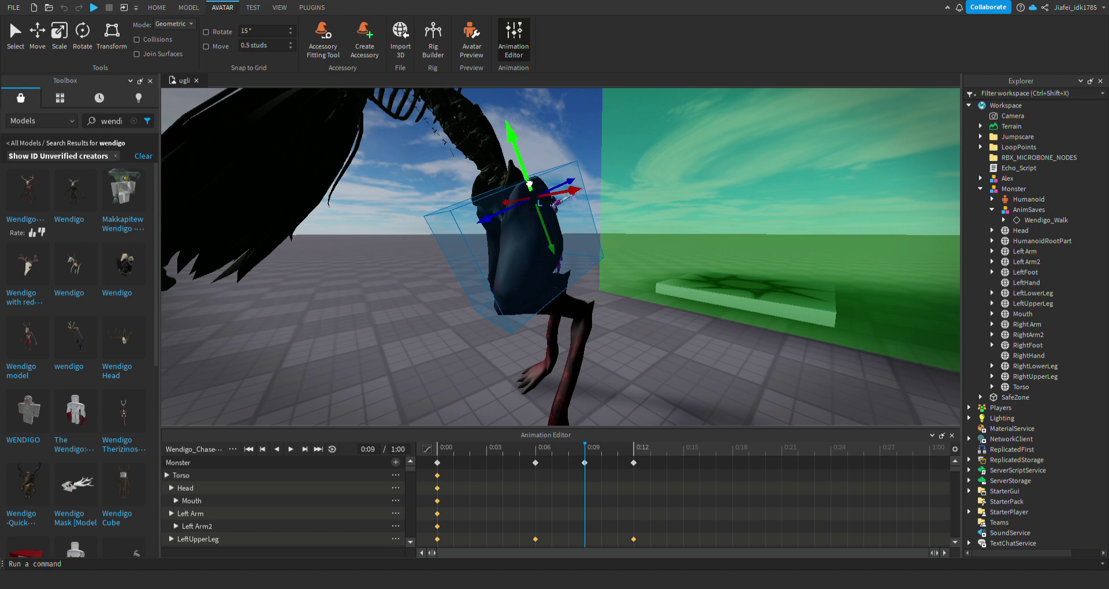
{"action": "left_click_drag", "start_coordinate": [530, 184], "coordinate": [522, 164]}
{"action": "scroll", "coordinate": [517, 179], "scroll_direction": "down", "scroll_amount": 3}
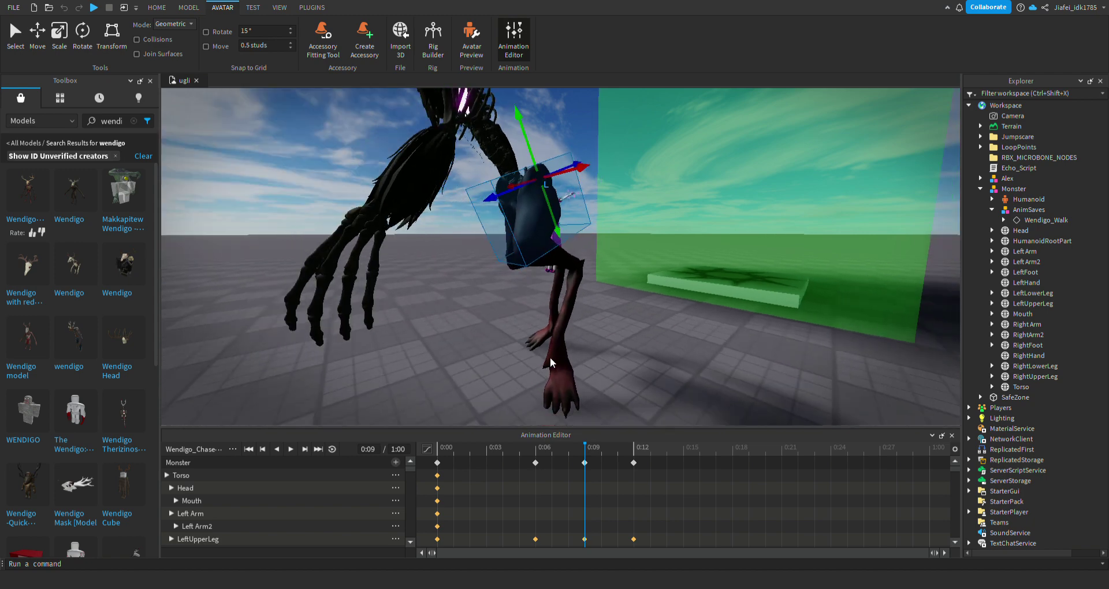
{"action": "left_click_drag", "start_coordinate": [584, 445], "coordinate": [639, 452]}
{"action": "key", "text": "ctrl+z"}
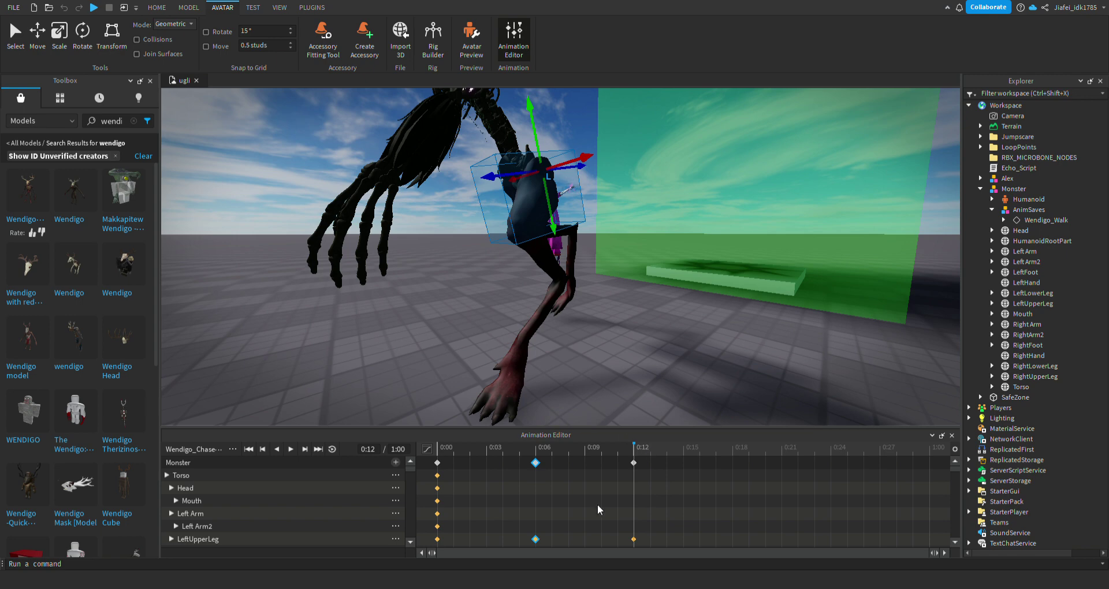
At 0:18, rotate the left upper leg backward and adjust the left lower leg and foot to match
{"action": "key", "text": "space"}
{"action": "left_click", "coordinate": [86, 53]}
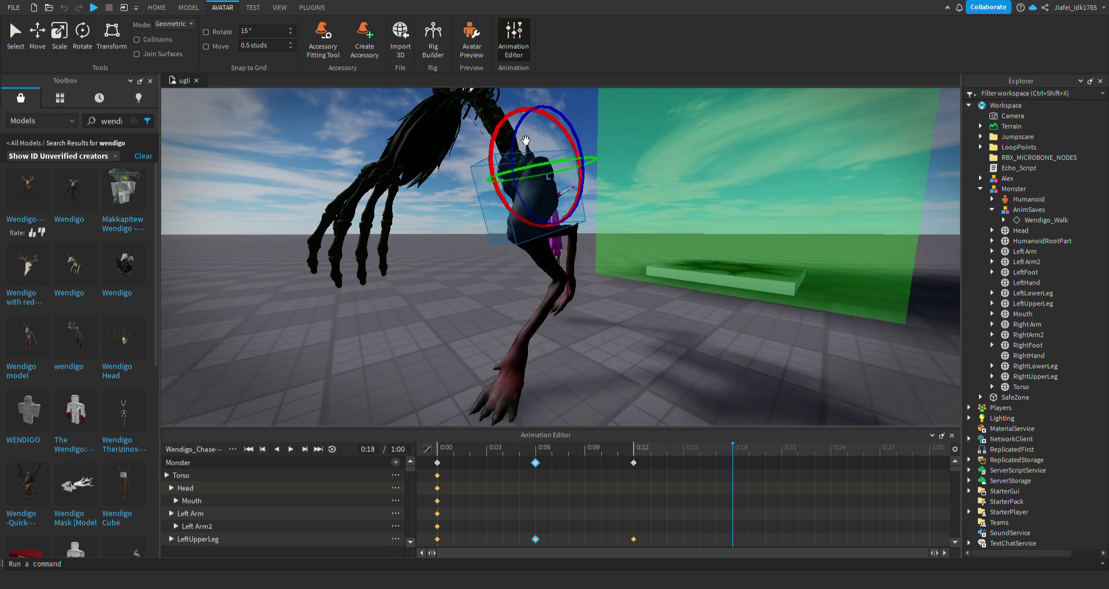
{"action": "left_click_drag", "start_coordinate": [511, 122], "coordinate": [492, 173]}
{"action": "left_click", "coordinate": [593, 323]}
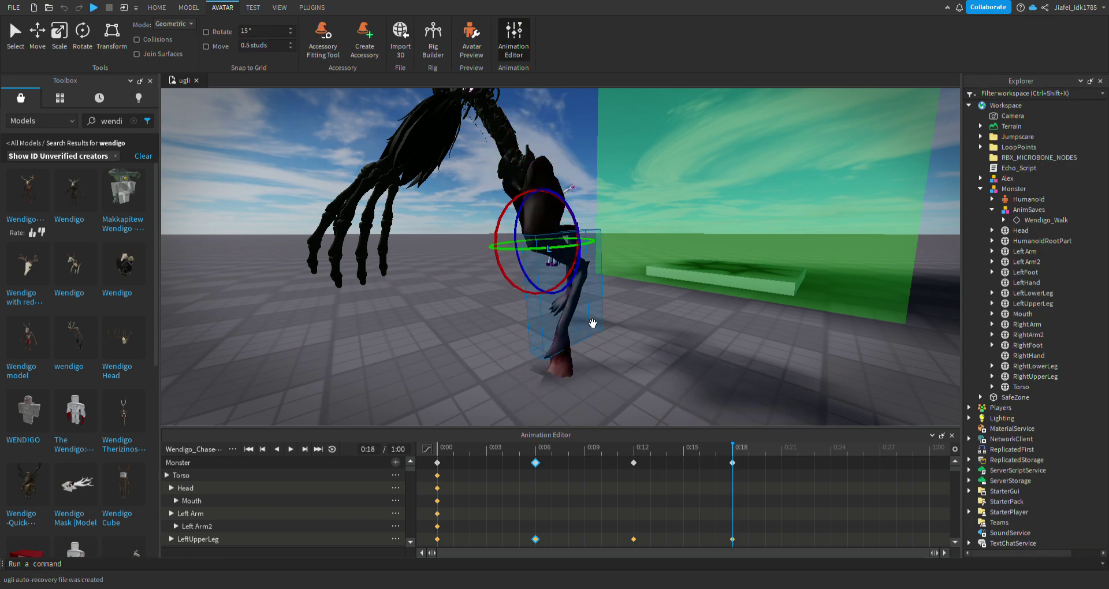
{"action": "left_click_drag", "start_coordinate": [510, 294], "coordinate": [576, 306]}
{"action": "left_click", "coordinate": [601, 359]}
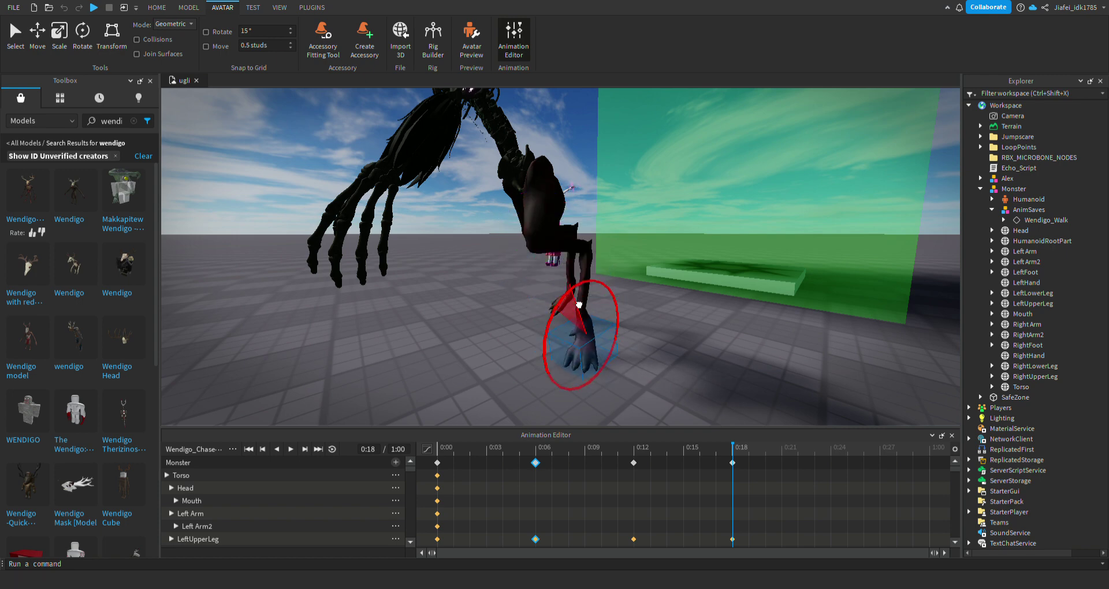
At 0:18, swing the right upper leg forward under the body and shift it with the Move tool
{"action": "left_click", "coordinate": [714, 374]}
{"action": "right_click_drag", "start_coordinate": [714, 373], "coordinate": [726, 371]}
{"action": "key", "text": "a"}
{"action": "left_click", "coordinate": [438, 455]}
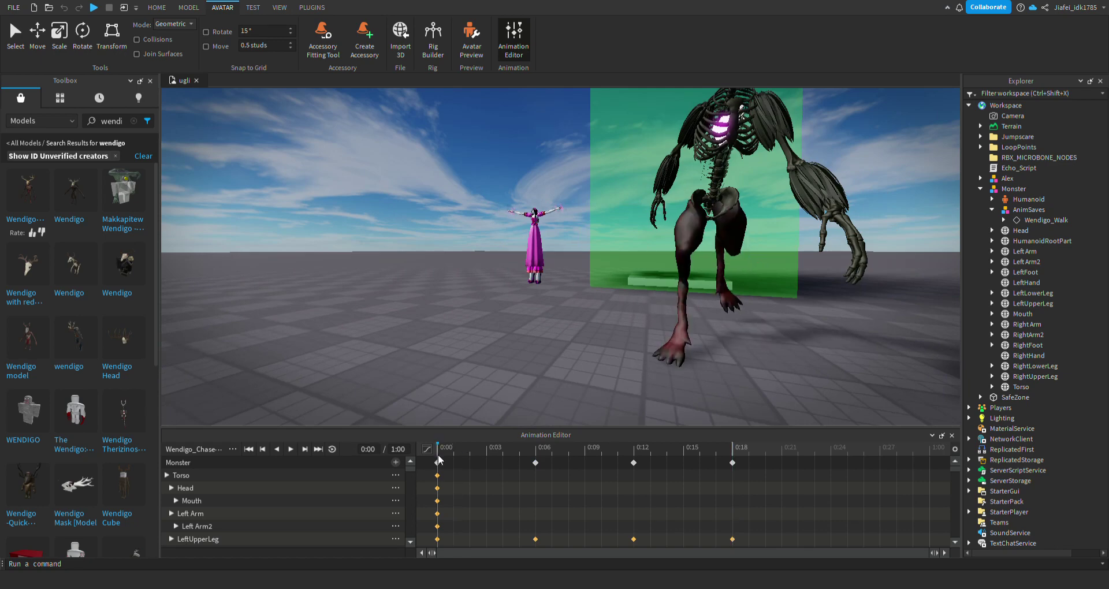
{"action": "left_click_drag", "start_coordinate": [441, 456], "coordinate": [720, 445]}
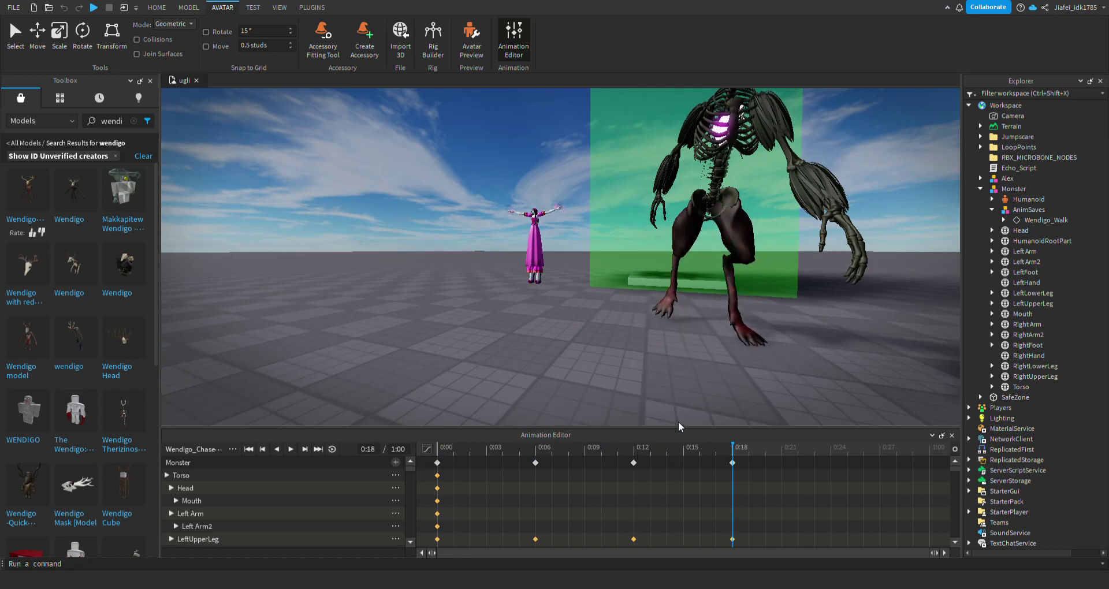
{"action": "scroll", "coordinate": [678, 422], "scroll_direction": "up", "scroll_amount": 5}
{"action": "left_click", "coordinate": [651, 255]}
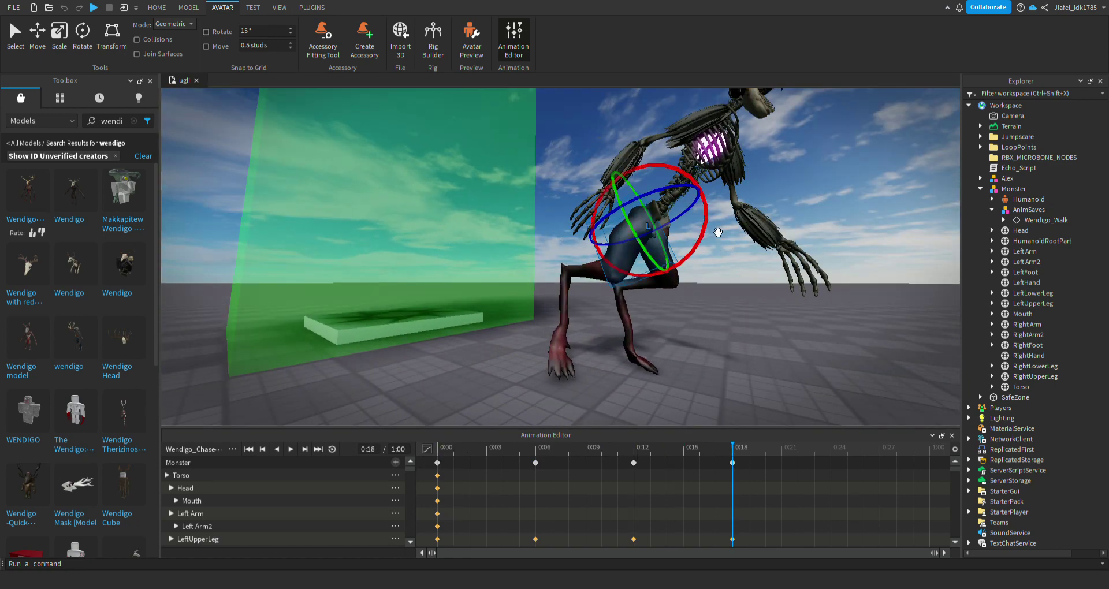
{"action": "left_click_drag", "start_coordinate": [712, 237], "coordinate": [710, 193]}
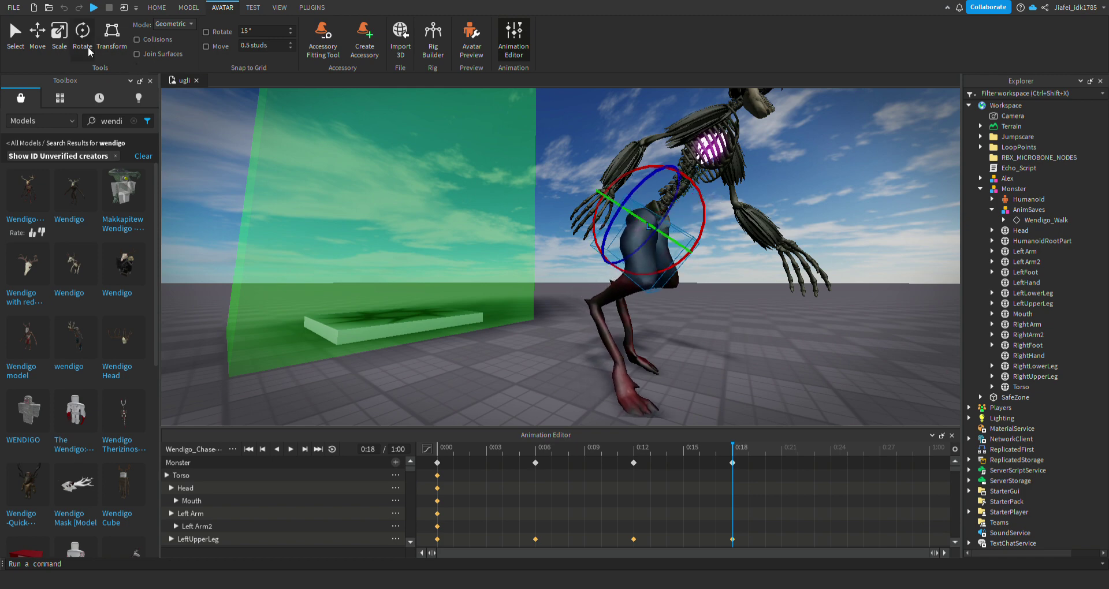
{"action": "left_click", "coordinate": [41, 42]}
{"action": "left_click_drag", "start_coordinate": [628, 253], "coordinate": [727, 233]}
Adjust the right lower leg and rotate the right foot at the ankle for the 0:18 pose
{"action": "left_click", "coordinate": [606, 335]}
{"action": "key", "text": "q"}
{"action": "left_click", "coordinate": [691, 377]}
{"action": "left_click", "coordinate": [631, 290]}
{"action": "left_click", "coordinate": [632, 367]}
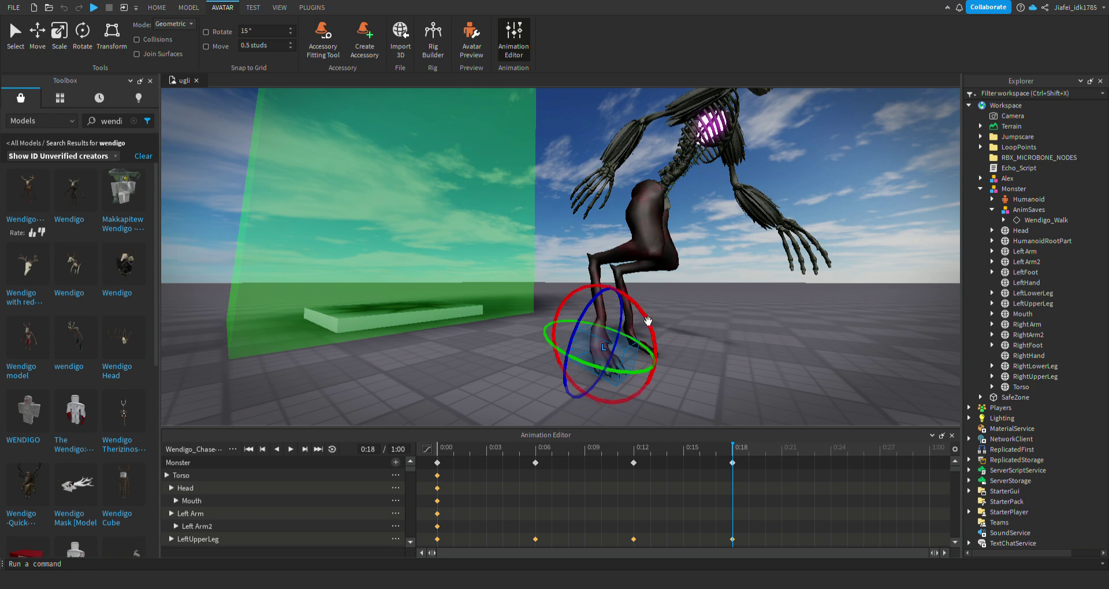
{"action": "left_click_drag", "start_coordinate": [648, 322], "coordinate": [661, 319]}
Copy the starting pose keyframes at 0:00 and paste them at 0:24 to close the cycle
{"action": "left_click_drag", "start_coordinate": [591, 455], "coordinate": [740, 475]}
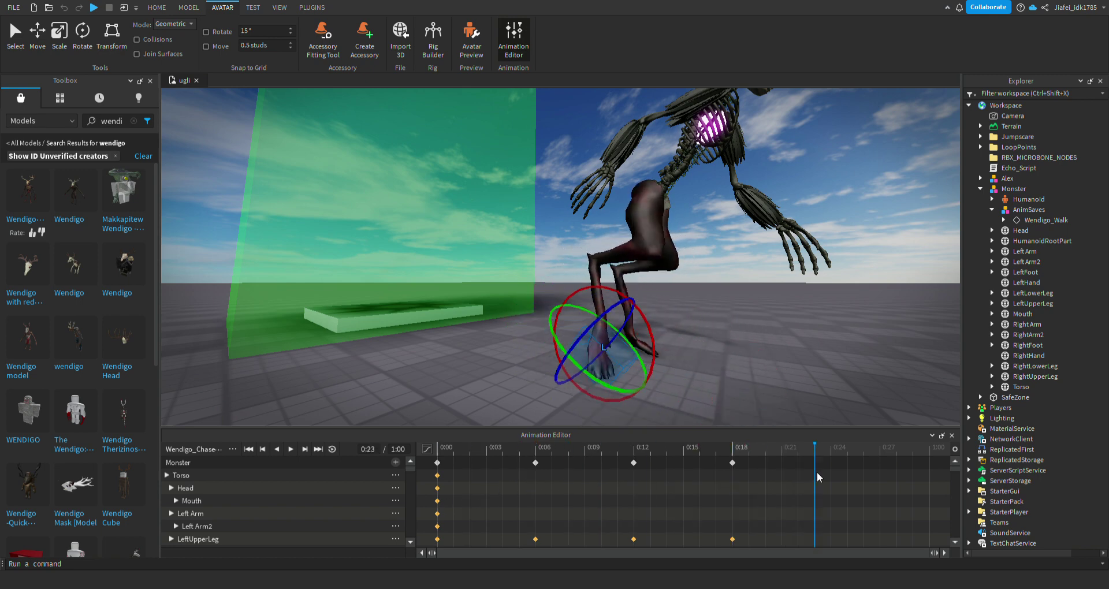
{"action": "left_click_drag", "start_coordinate": [423, 458], "coordinate": [423, 458]}
{"action": "key", "text": "ctrl+c"}
{"action": "key", "text": "ctrl+v"}
Play the chase animation in a loop and examine the leg motion from the front and side
{"action": "left_click", "coordinate": [433, 369]}
{"action": "right_click_drag", "start_coordinate": [434, 367], "coordinate": [426, 370]}
{"action": "key", "text": "s"}
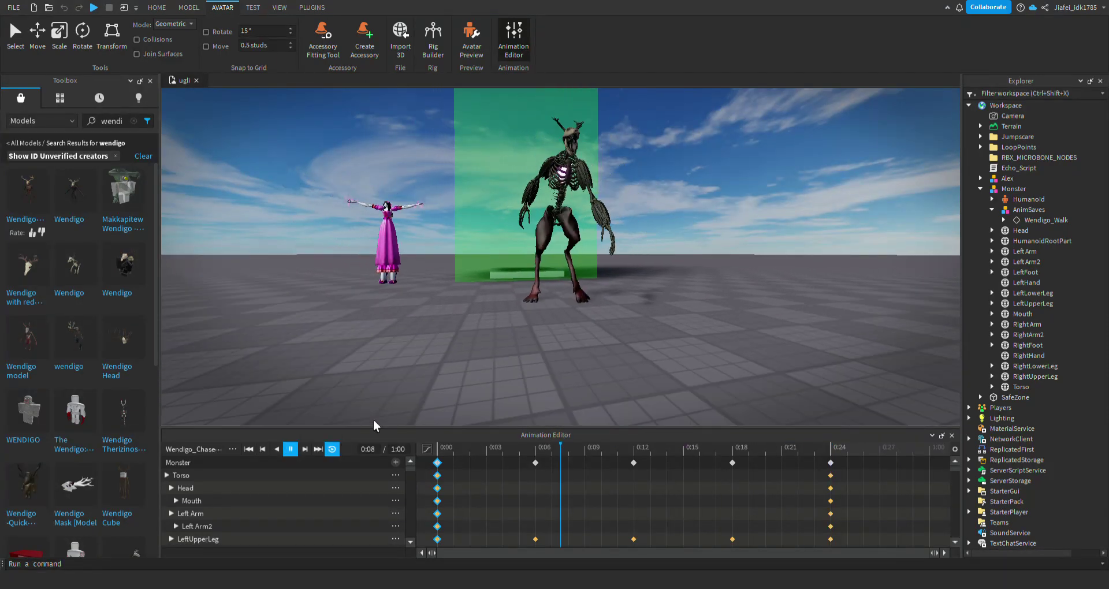
{"action": "key", "text": "d"}
{"action": "right_click_drag", "start_coordinate": [373, 420], "coordinate": [373, 420]}
{"action": "scroll", "coordinate": [373, 421], "scroll_direction": "up", "scroll_amount": 3}
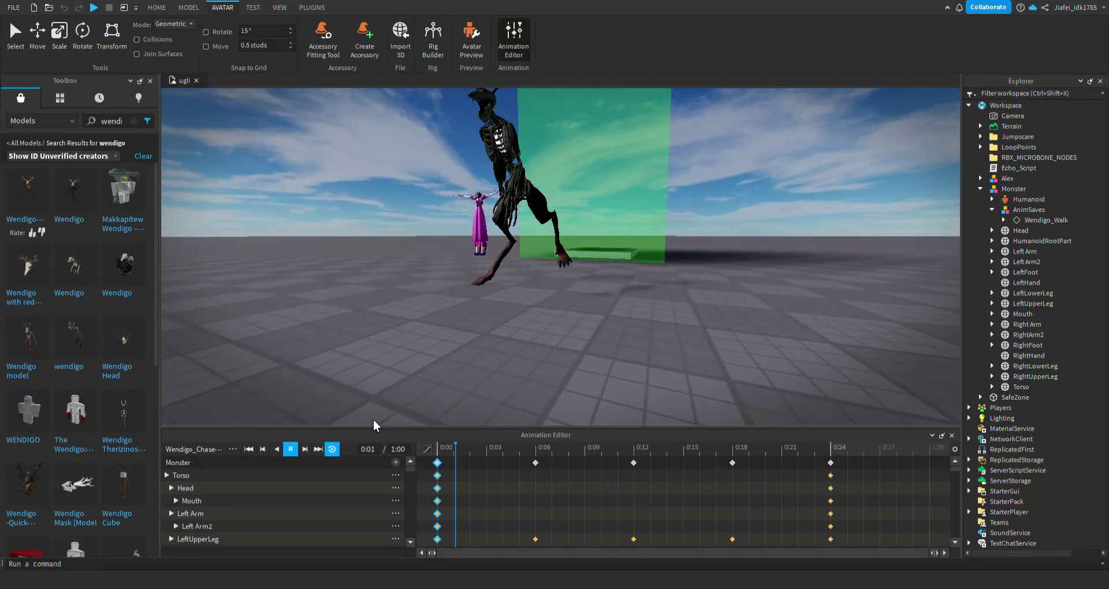
Stop the playback and try swinging the forward lower leg farther ahead at 0:00, shifting it with the Move tool
{"action": "key", "text": "a"}
{"action": "right_click_drag", "start_coordinate": [373, 421], "coordinate": [373, 420]}
{"action": "key", "text": "space"}
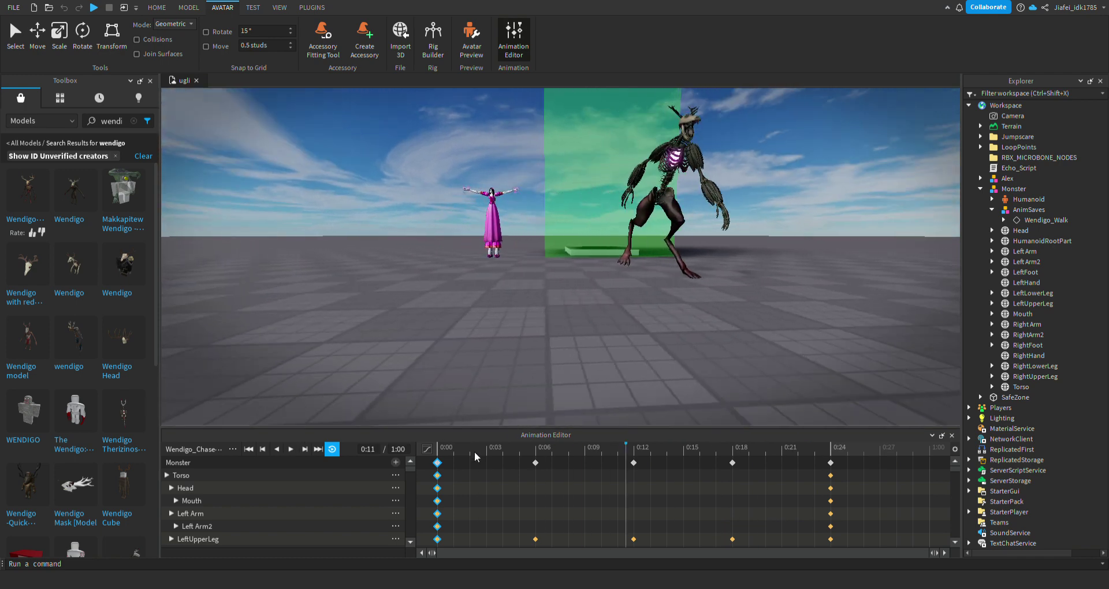
{"action": "left_click", "coordinate": [439, 449]}
{"action": "key", "text": "w"}
{"action": "right_click_drag", "start_coordinate": [461, 392], "coordinate": [461, 391]}
{"action": "left_click", "coordinate": [598, 293]}
{"action": "right_click_drag", "start_coordinate": [625, 166], "coordinate": [625, 166]}
{"action": "key", "text": "a"}
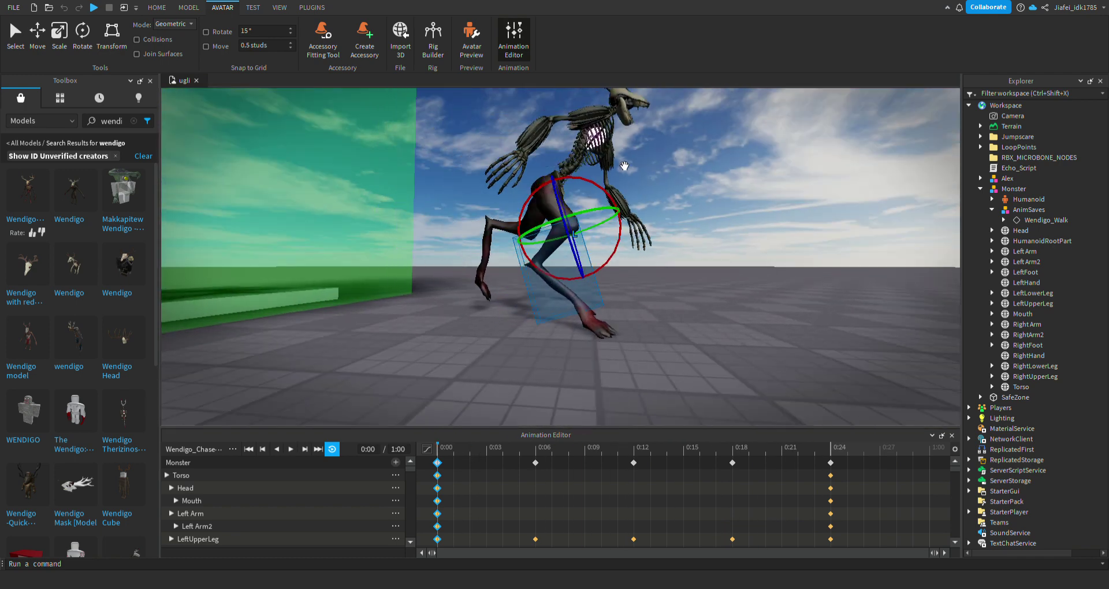
{"action": "left_click_drag", "start_coordinate": [590, 181], "coordinate": [538, 186]}
{"action": "key", "text": "d"}
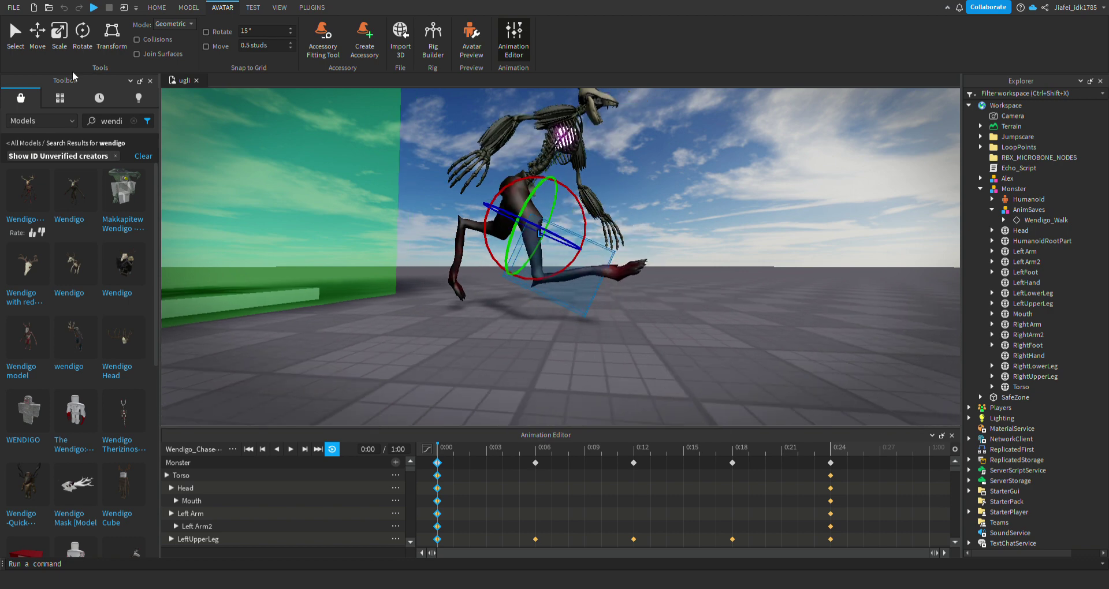
{"action": "key", "text": "w"}
{"action": "key", "text": "e"}
{"action": "left_click", "coordinate": [31, 48]}
{"action": "mouse_move", "coordinate": [604, 263]}
{"action": "left_mouse_down"}
{"action": "mouse_move", "coordinate": [595, 255]}
{"action": "mouse_move", "coordinate": [609, 262]}
{"action": "left_mouse_up"}
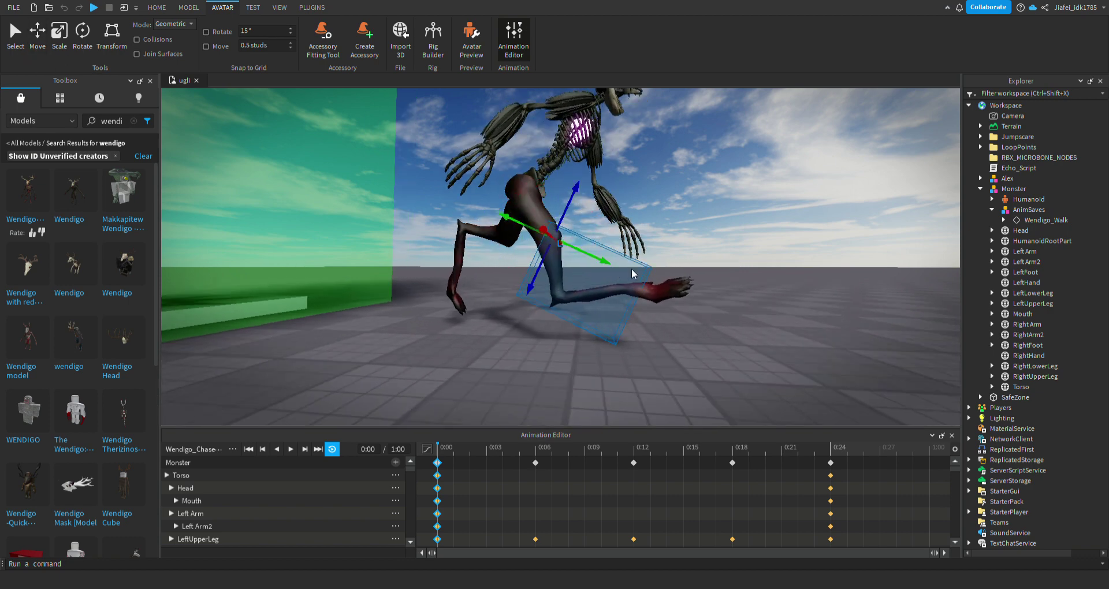
{"action": "left_click", "coordinate": [722, 291]}
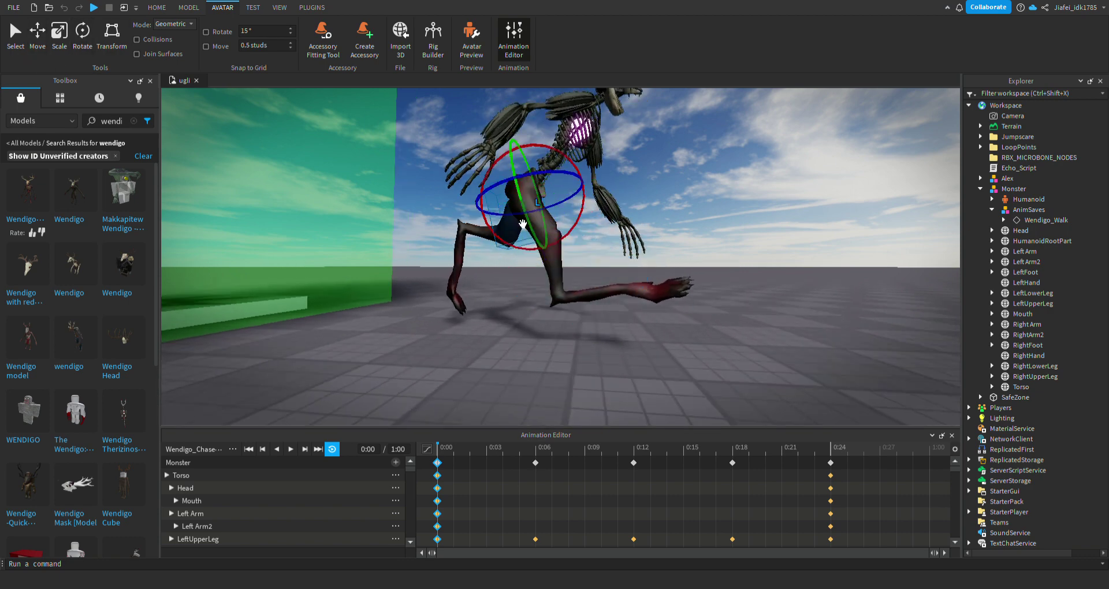
Try rotating the forward upper leg at 0:00 and undo the leg changes
{"action": "left_click_drag", "start_coordinate": [579, 171], "coordinate": [691, 300]}
{"action": "key", "text": "ctrl+z"}
{"action": "left_click", "coordinate": [546, 215]}
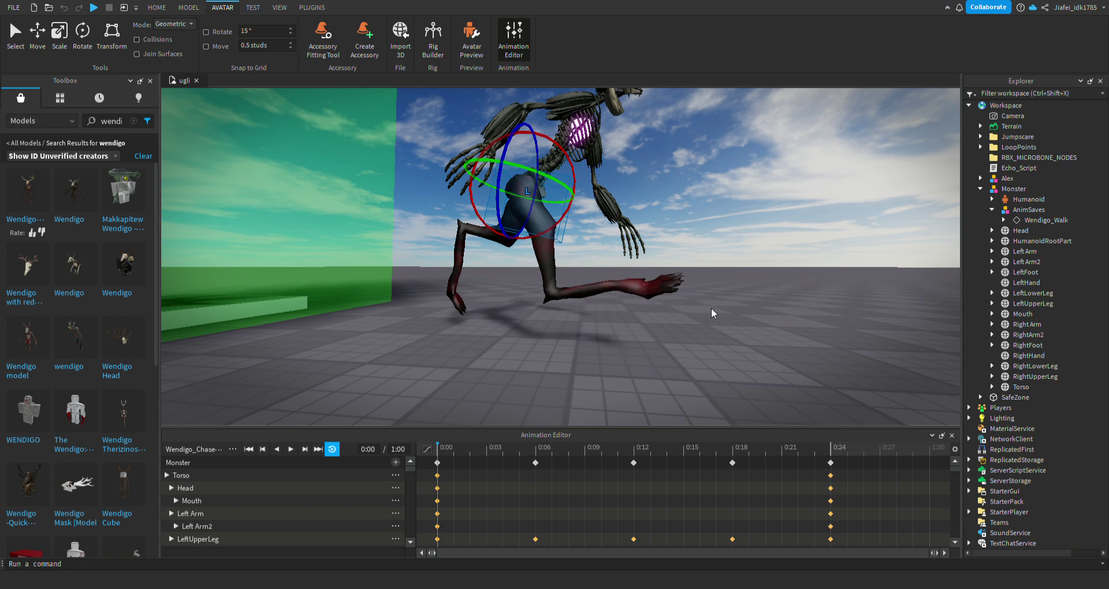
{"action": "key", "text": "ctrl+z"}
Replay the chase loop and examine the leg motion from both sides of the monster
{"action": "key", "text": "space"}
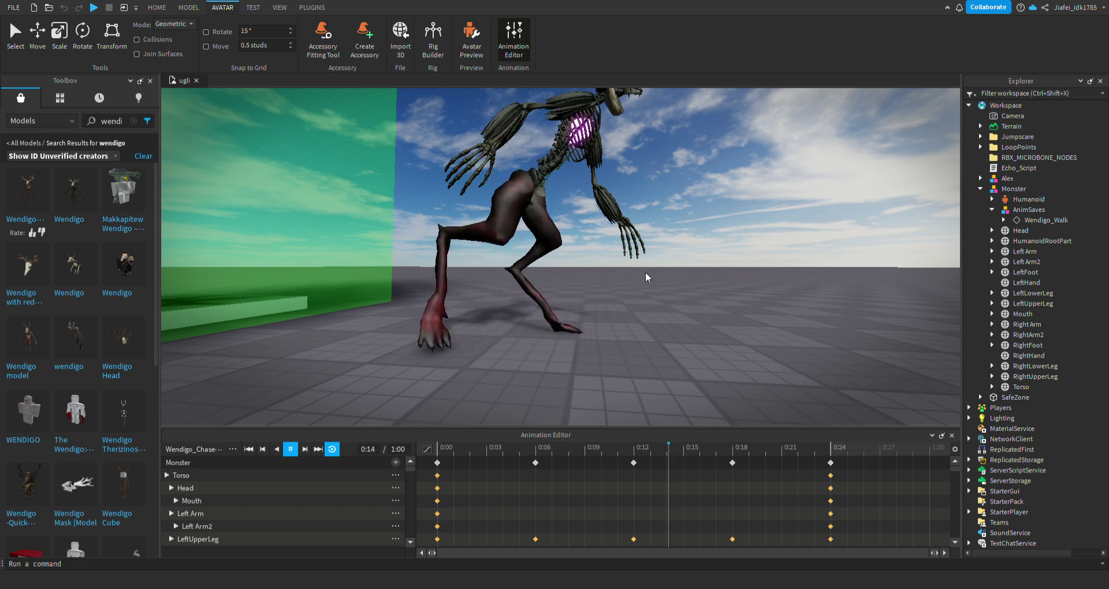
{"action": "scroll", "coordinate": [620, 276], "scroll_direction": "down", "scroll_amount": 5}
{"action": "right_click_drag", "start_coordinate": [620, 278], "coordinate": [622, 277]}
{"action": "scroll", "coordinate": [622, 277], "scroll_direction": "up", "scroll_amount": 5}
{"action": "scroll", "coordinate": [622, 276], "scroll_direction": "up", "scroll_amount": 4}
{"action": "scroll", "coordinate": [622, 276], "scroll_direction": "down", "scroll_amount": 3}
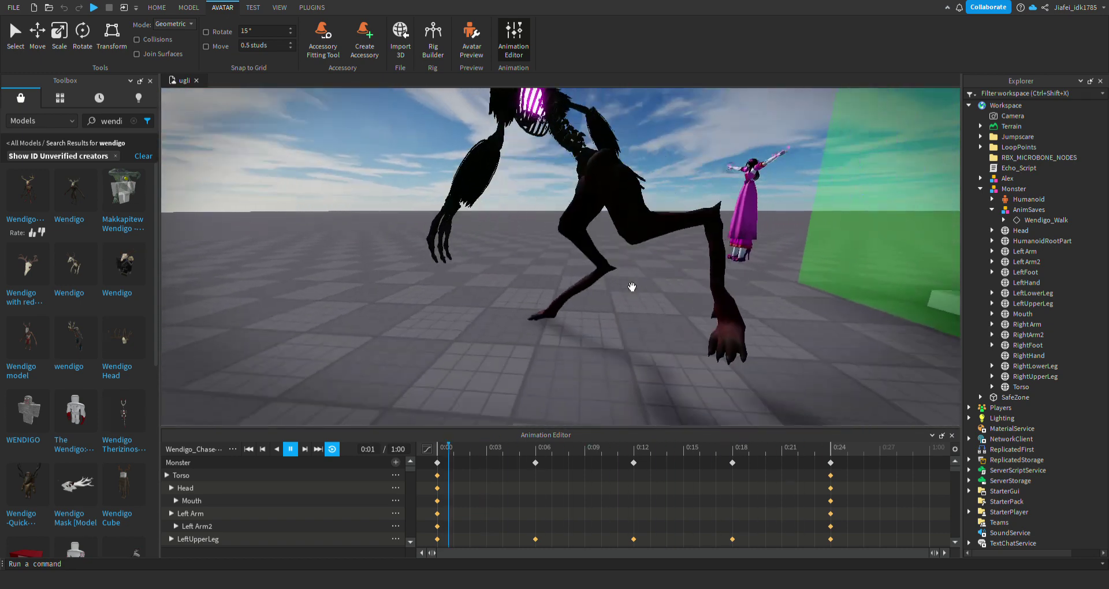
{"action": "key", "text": "space"}
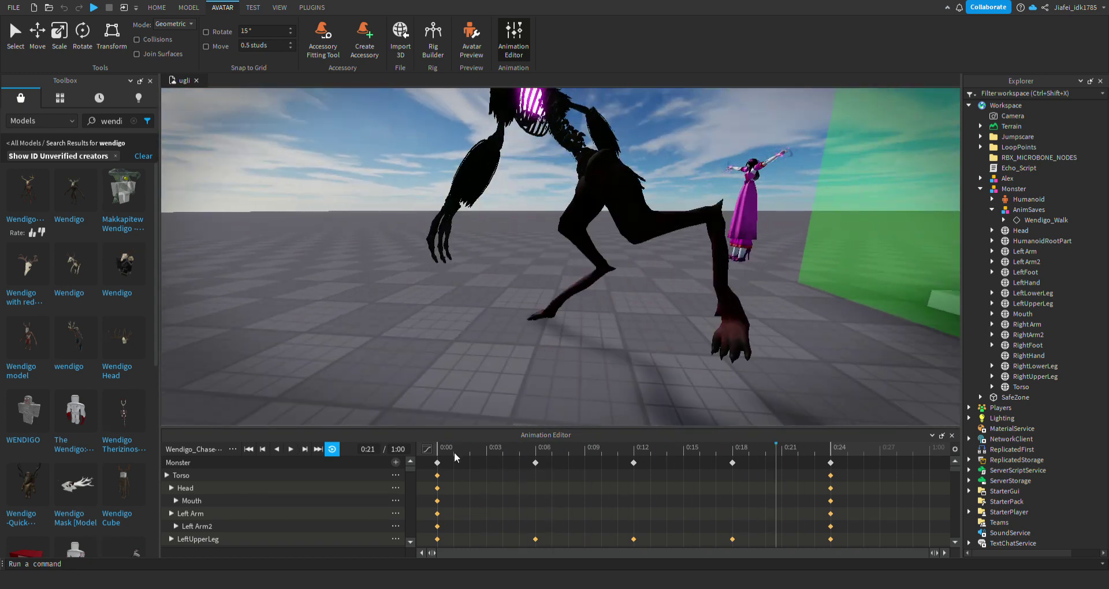
Rotate the swinging lower leg at 0:05 and move the resulting keyframe to 0:06
{"action": "left_click", "coordinate": [656, 243]}
{"action": "left_click", "coordinate": [518, 445]}
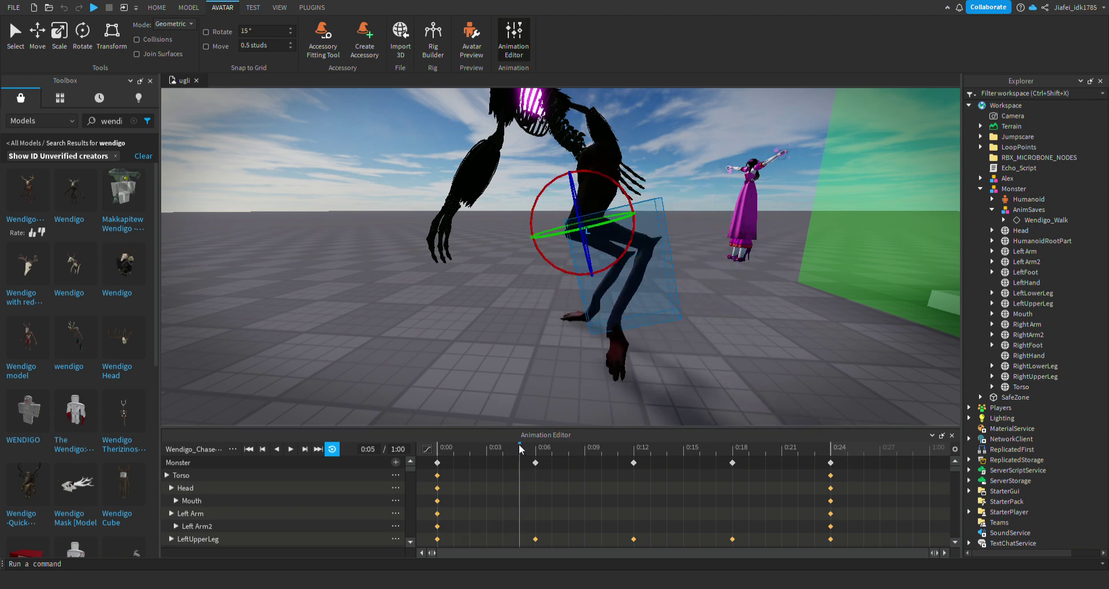
{"action": "left_click_drag", "start_coordinate": [620, 185], "coordinate": [624, 272]}
{"action": "left_click_drag", "start_coordinate": [530, 465], "coordinate": [535, 464]}
{"action": "left_click_drag", "start_coordinate": [520, 464], "coordinate": [665, 464]}
Play the loop with the lower leg change undone and redone to compare the two motions
{"action": "key", "text": "space"}
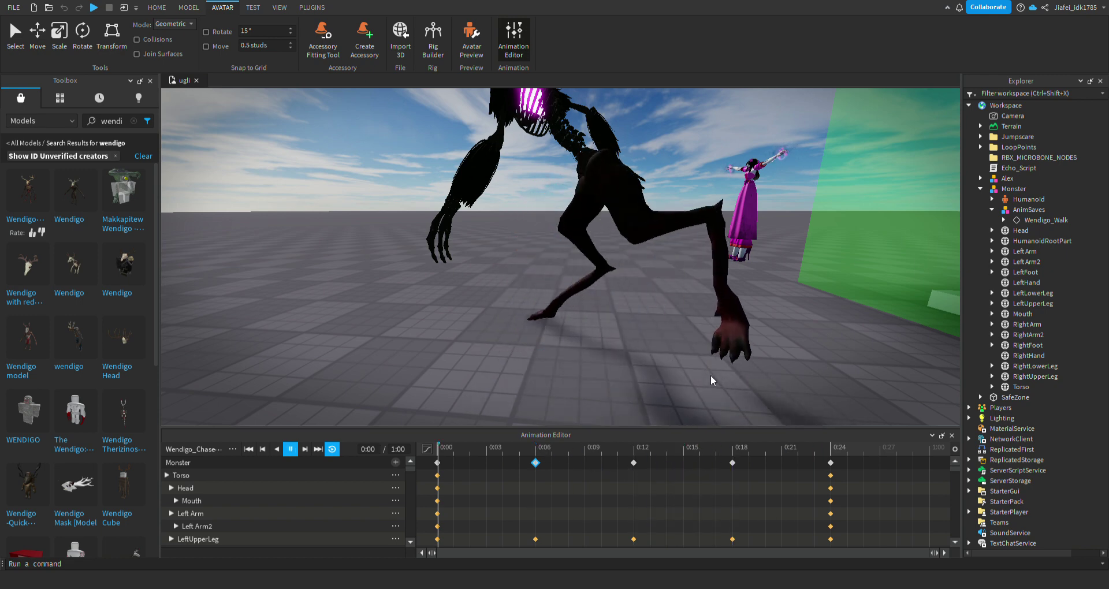
{"action": "key", "text": "a"}
{"action": "right_click_drag", "start_coordinate": [688, 377], "coordinate": [669, 382]}
{"action": "key", "text": "space"}
{"action": "key", "text": "ctrl+z"}
{"action": "key", "text": "space"}
{"action": "key", "text": "ctrl+y"}
{"action": "key", "text": "space"}
{"action": "key", "text": "space"}
{"action": "key", "text": "d"}
{"action": "key", "text": "space"}
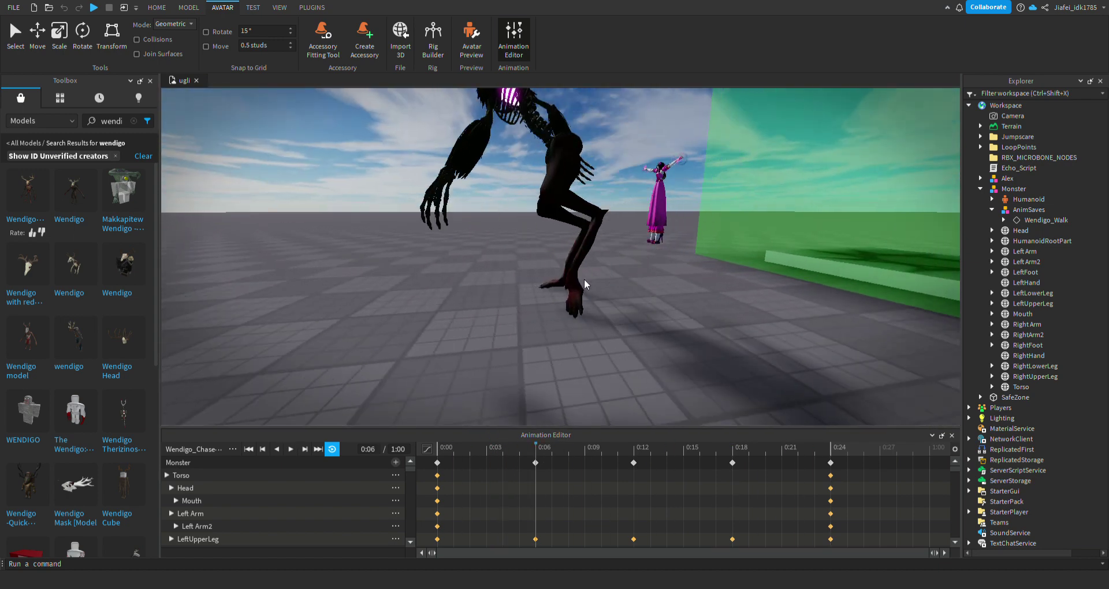
Bend the swinging lower leg farther back and up at 0:06, and do the same for the swinging lower leg at 0:18
{"action": "left_click_drag", "start_coordinate": [554, 247], "coordinate": [574, 245]}
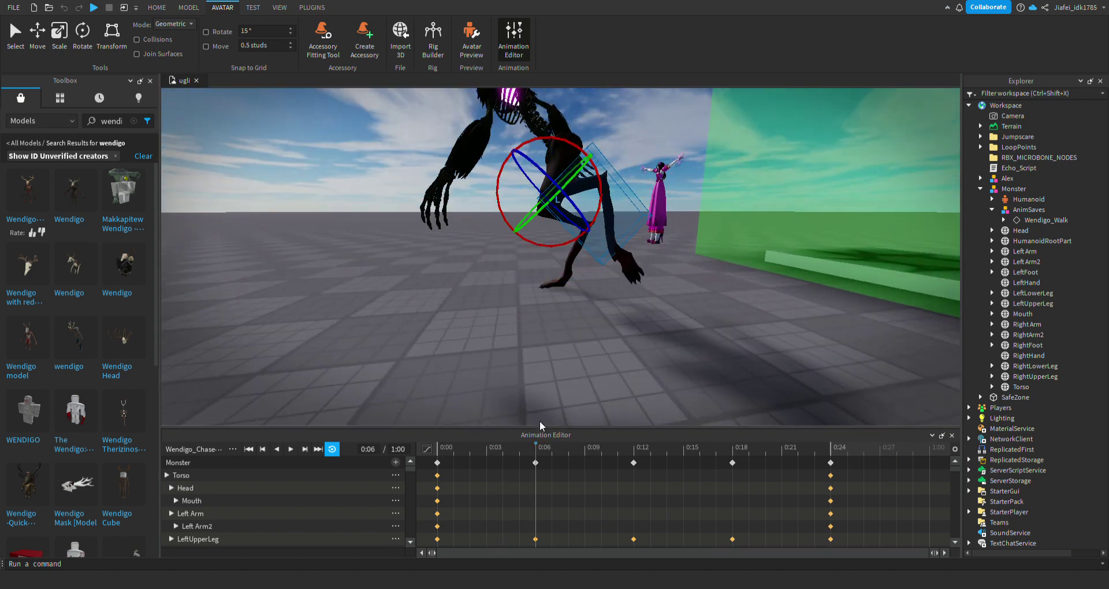
{"action": "left_click_drag", "start_coordinate": [544, 447], "coordinate": [729, 462]}
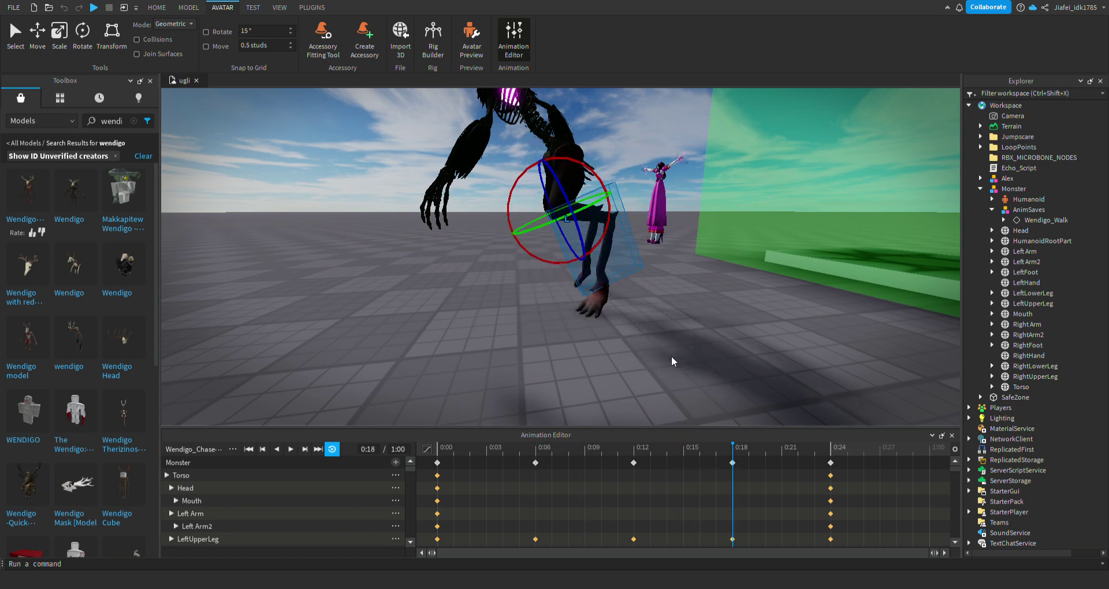
{"action": "mouse_move", "coordinate": [672, 357]}
{"action": "right_mouse_down"}
{"action": "mouse_move", "coordinate": [668, 373]}
{"action": "mouse_move", "coordinate": [654, 353]}
{"action": "right_mouse_up"}
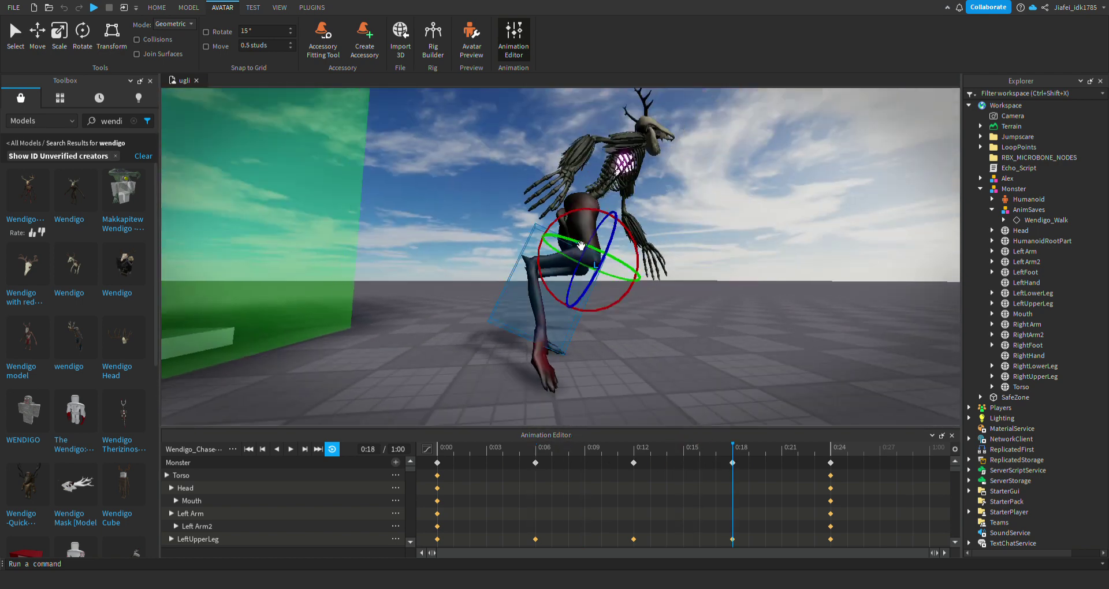
{"action": "left_click_drag", "start_coordinate": [581, 246], "coordinate": [588, 212]}
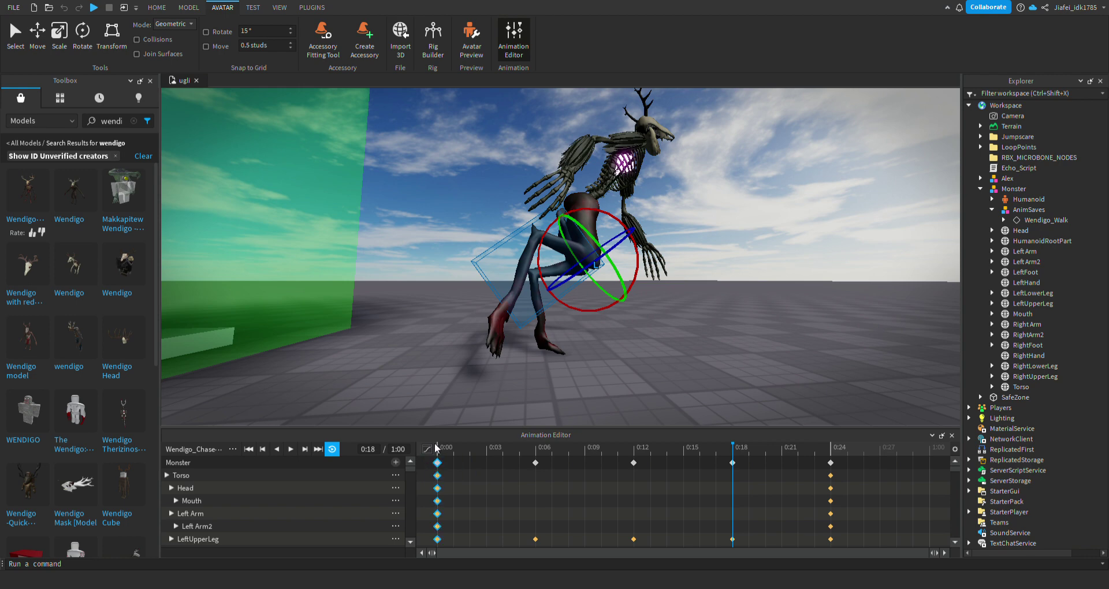
Paste the 0:00 keyframes at 0:24 again and play the loop from the front and side
{"action": "left_click_drag", "start_coordinate": [436, 445], "coordinate": [830, 504]}
{"action": "left_click", "coordinate": [810, 377]}
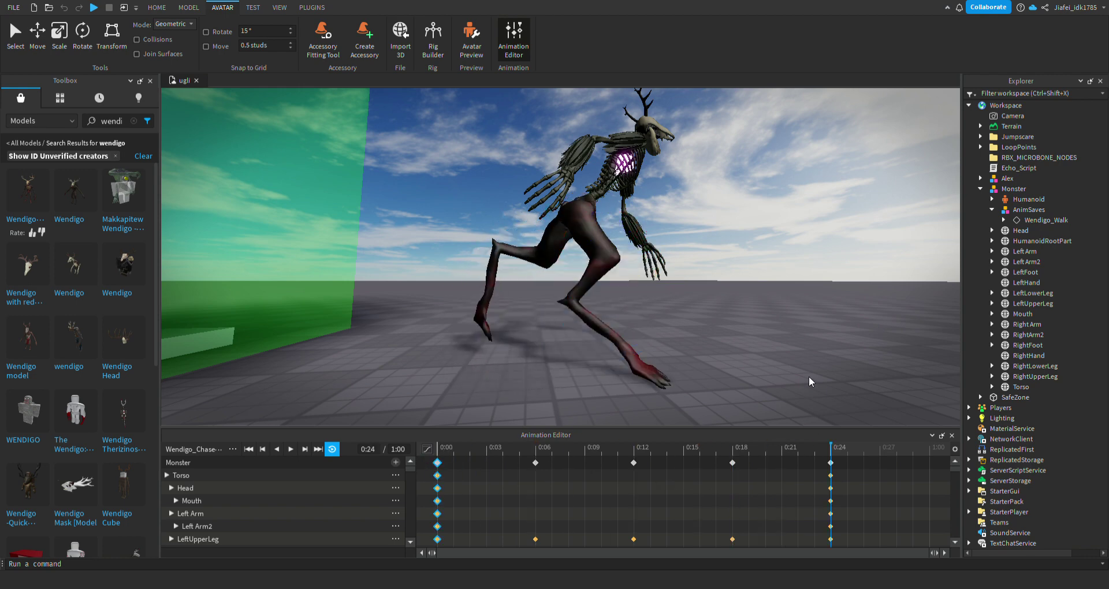
{"action": "key", "text": "space"}
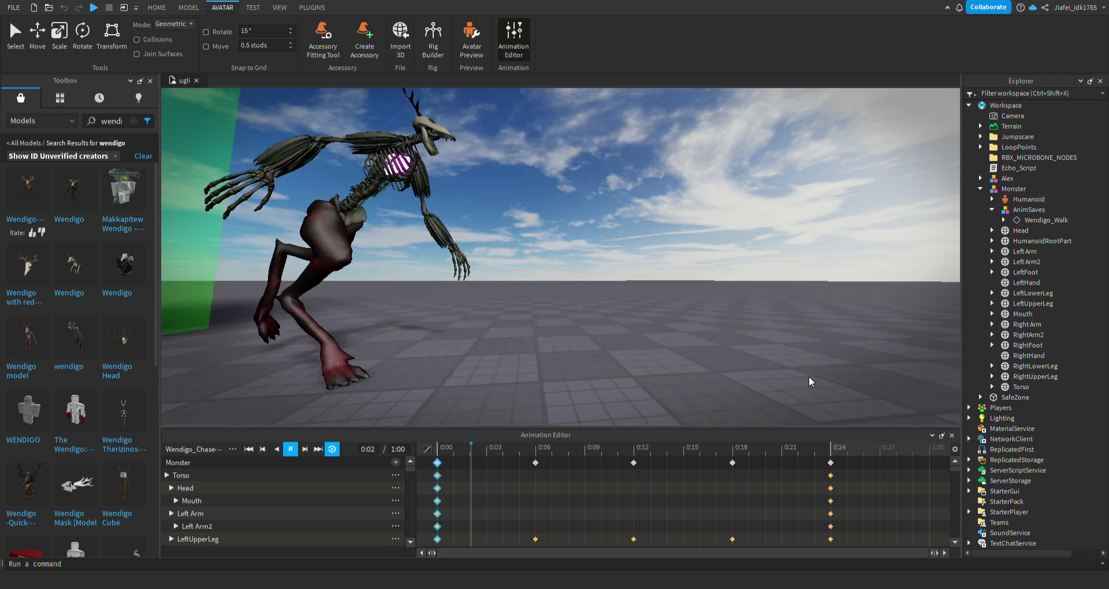
{"action": "key", "text": "d"}
{"action": "right_click_drag", "start_coordinate": [809, 376], "coordinate": [796, 372]}
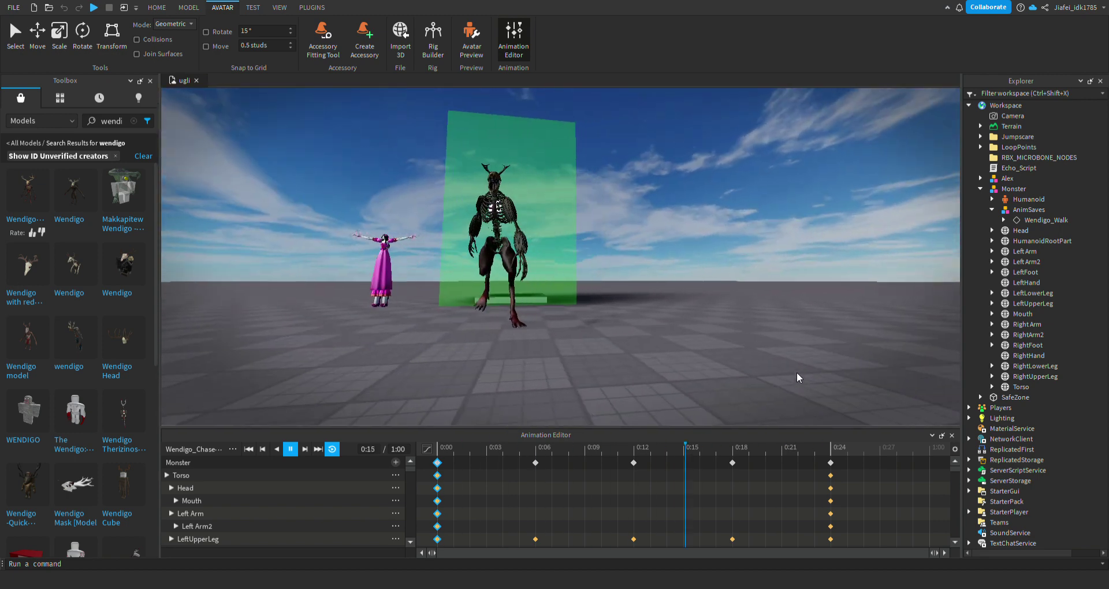
{"action": "right_click_drag", "start_coordinate": [421, 410], "coordinate": [425, 411]}
{"action": "key", "text": "a"}
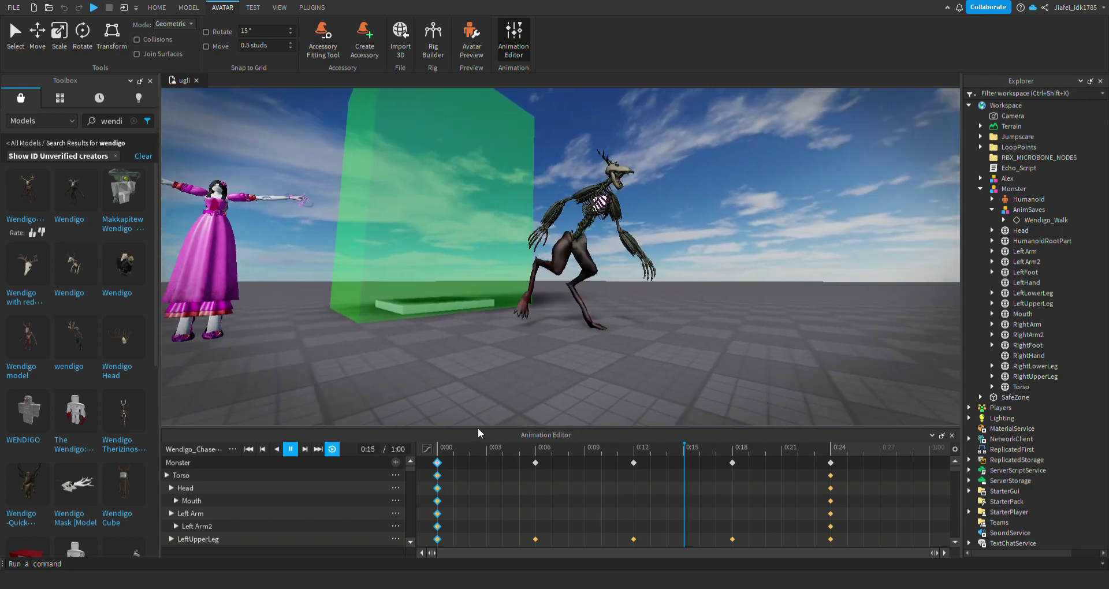
{"action": "key", "text": "space"}
Select the Torso track and raise the torso slightly at 0:06 with the Move tool
{"action": "left_click", "coordinate": [362, 479]}
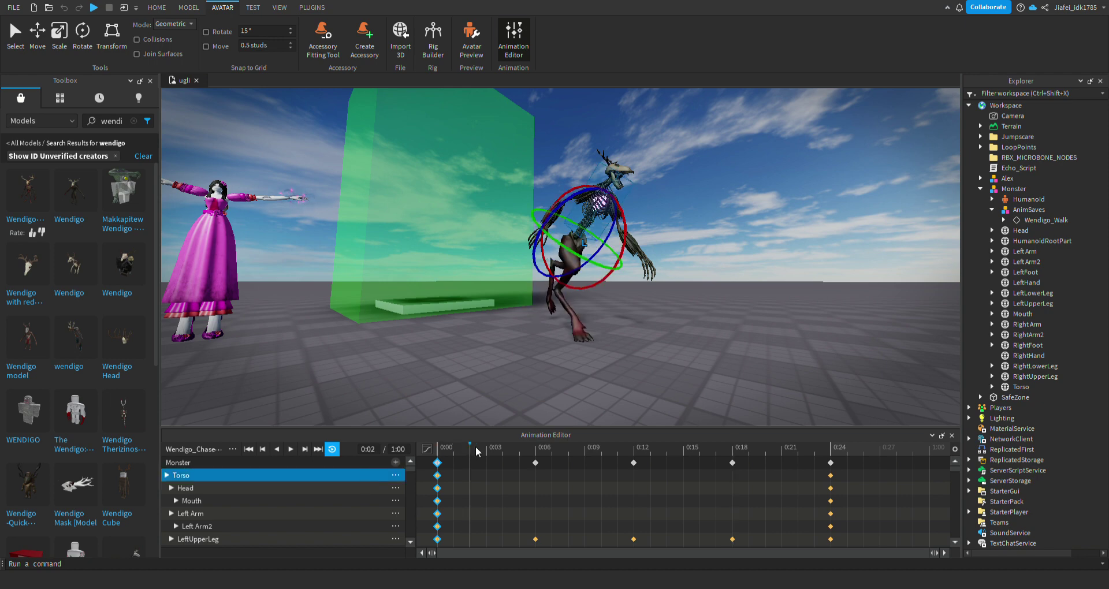
{"action": "left_click_drag", "start_coordinate": [477, 452], "coordinate": [535, 451]}
{"action": "key", "text": "ctrl+2"}
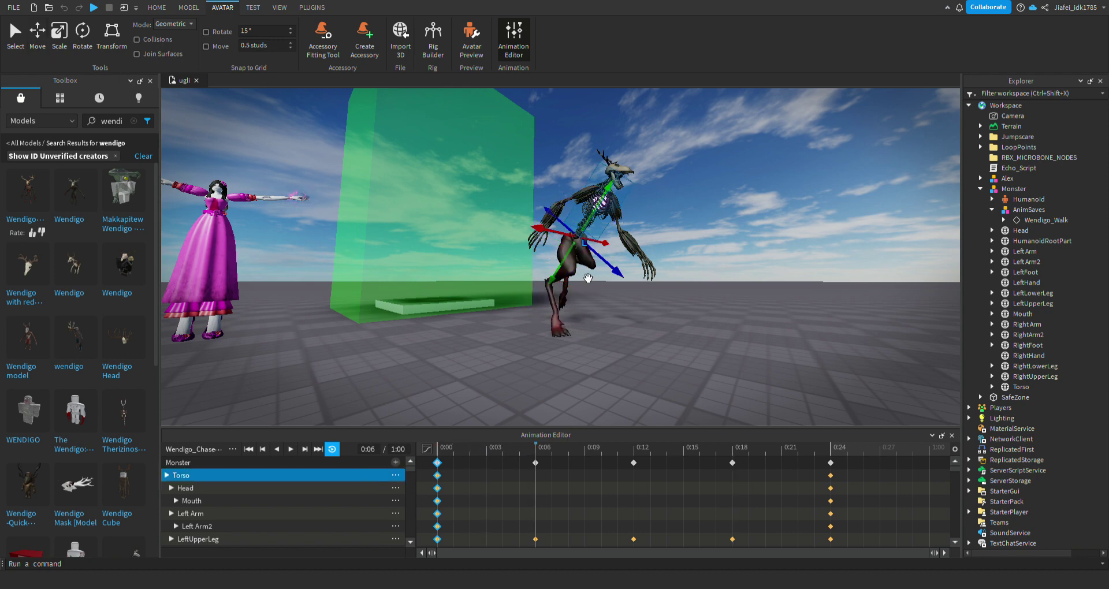
{"action": "left_click_drag", "start_coordinate": [588, 278], "coordinate": [574, 263]}
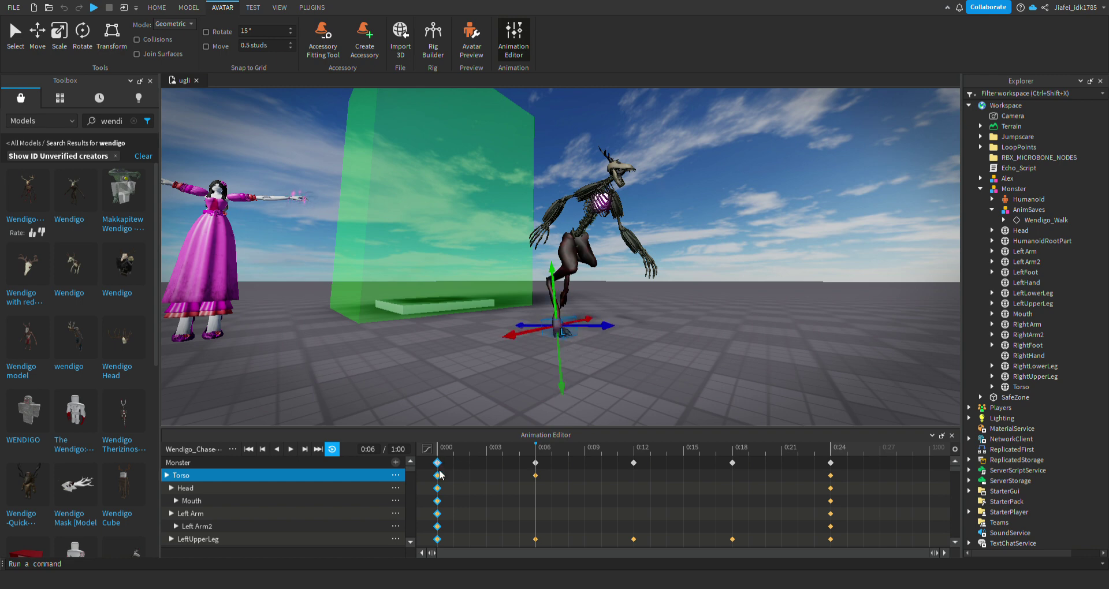
Copy the Torso keyframes at 0:00 and 0:06 and paste them starting at 0:12
{"action": "left_click", "coordinate": [633, 450]}
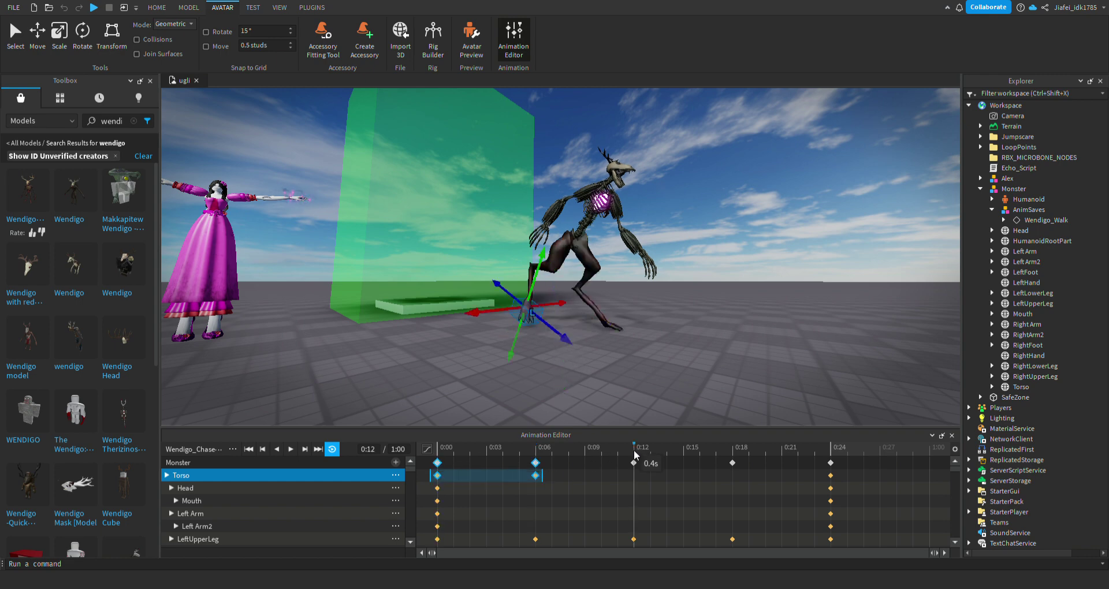
{"action": "key", "text": "ctrl+v"}
{"action": "left_click_drag", "start_coordinate": [634, 449], "coordinate": [750, 457]}
{"action": "left_click", "coordinate": [735, 451]}
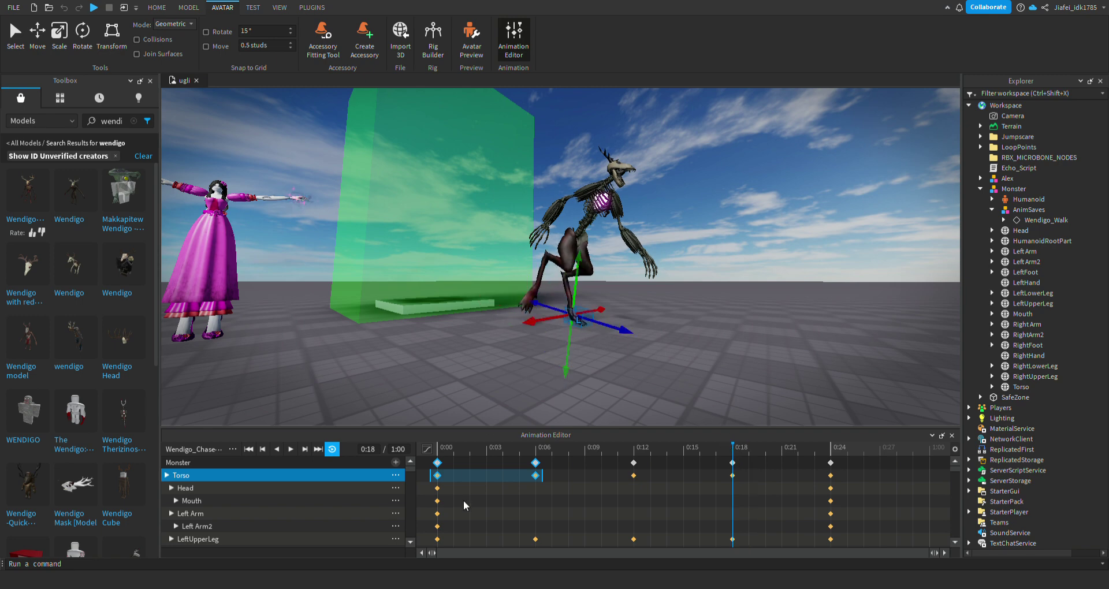
Reapply the full 0:00 pose at 0:24 and play the loop from the front to check the torso bounce
{"action": "left_click_drag", "start_coordinate": [767, 436], "coordinate": [713, 411]}
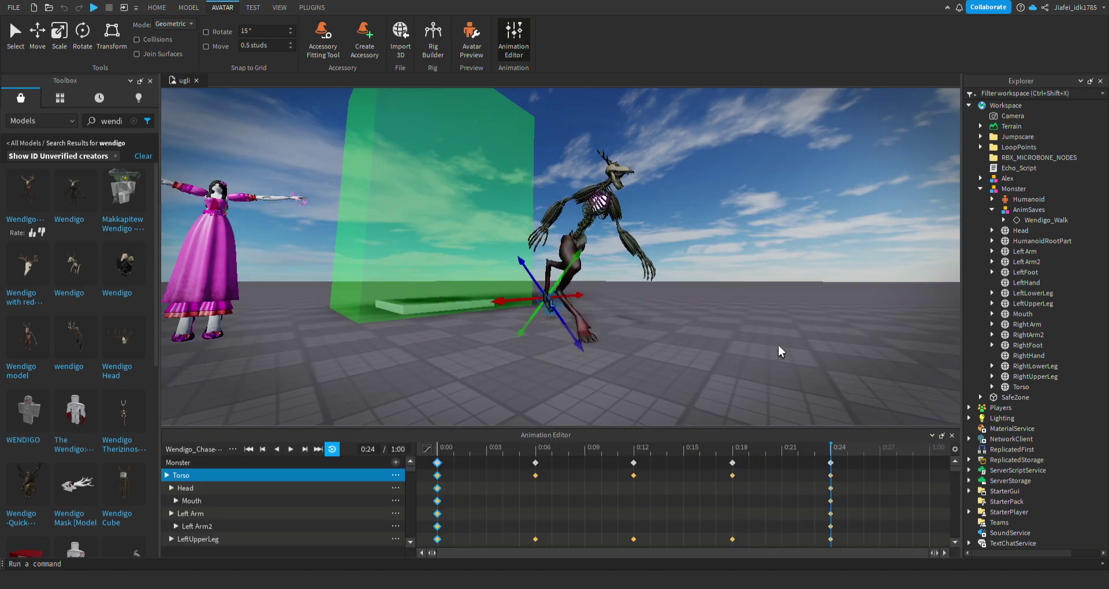
{"action": "key", "text": "f"}
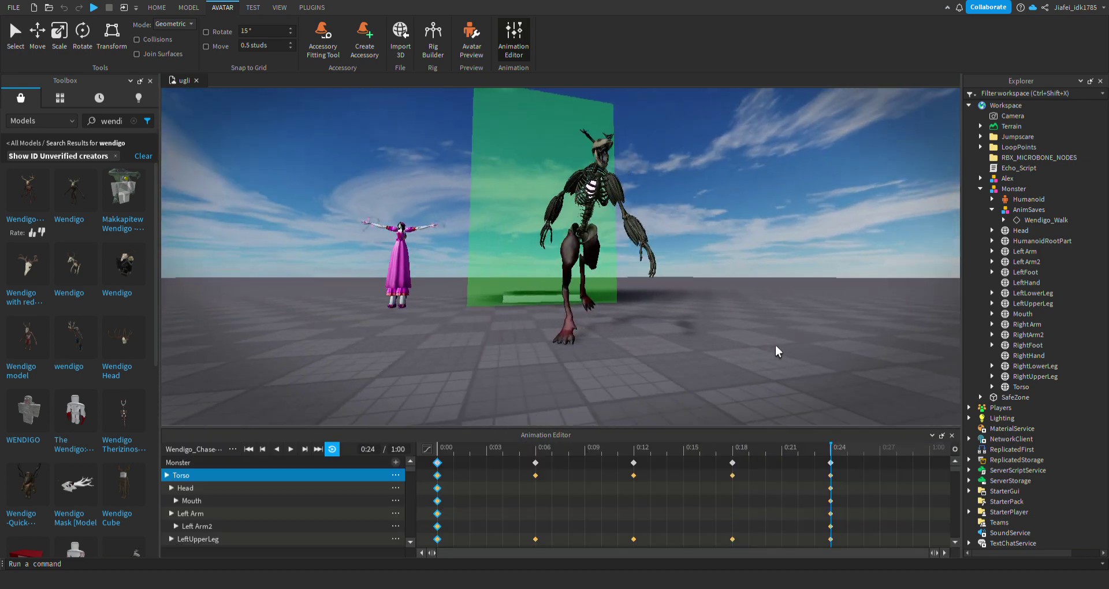
{"action": "key", "text": "space"}
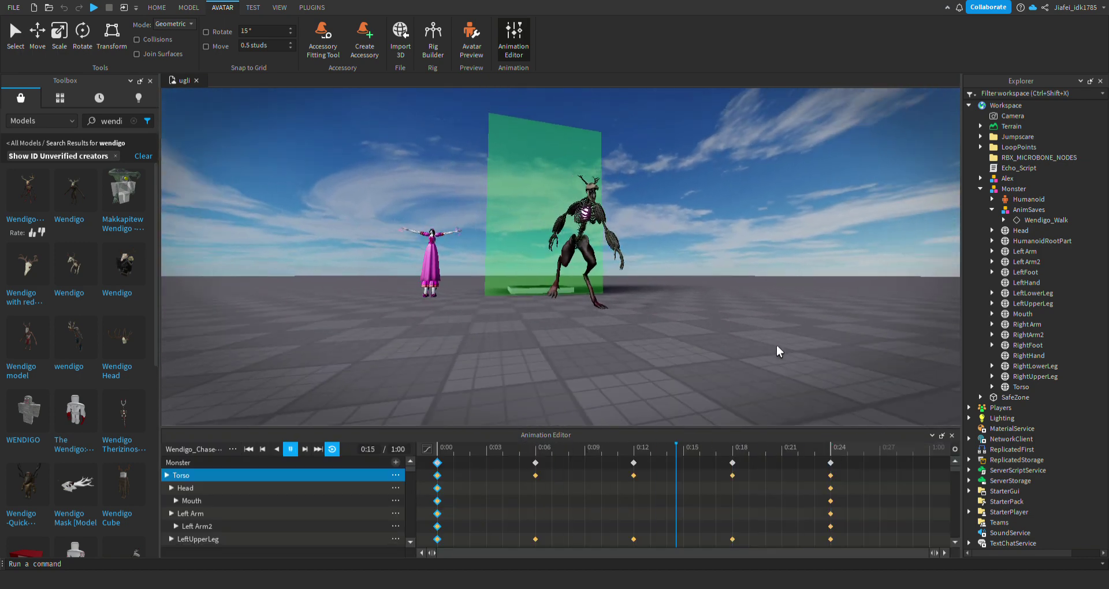
{"action": "key", "text": "space"}
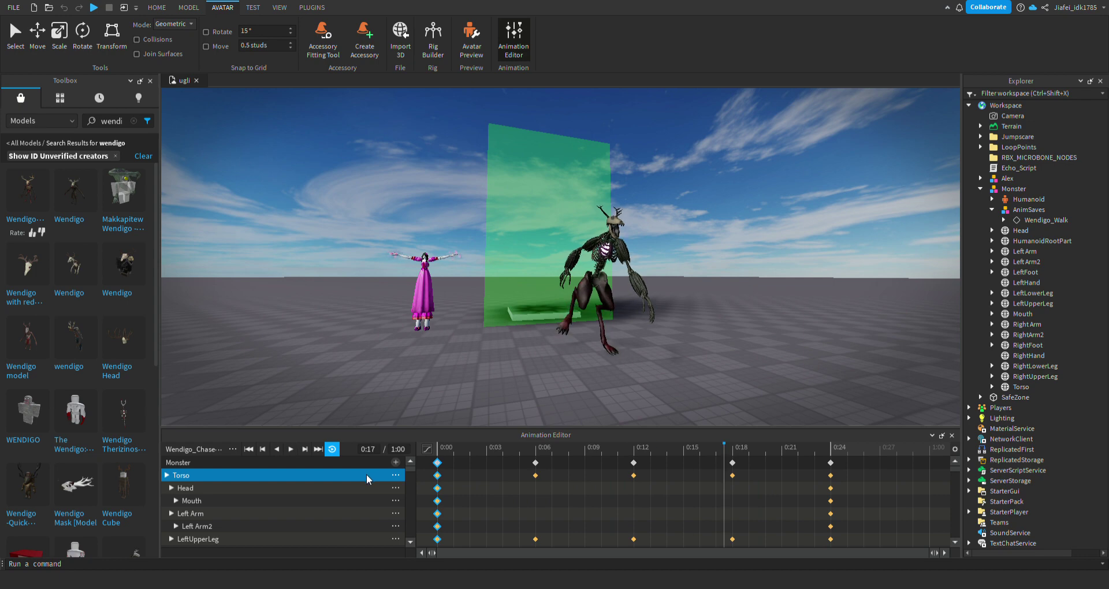
Adjust the torso's rotation with the Rotate tool, going through the 0:06, 0:12, 0:18 and 0:24 poses
{"action": "left_click", "coordinate": [366, 474]}
{"action": "left_click", "coordinate": [487, 446]}
{"action": "left_click", "coordinate": [86, 36]}
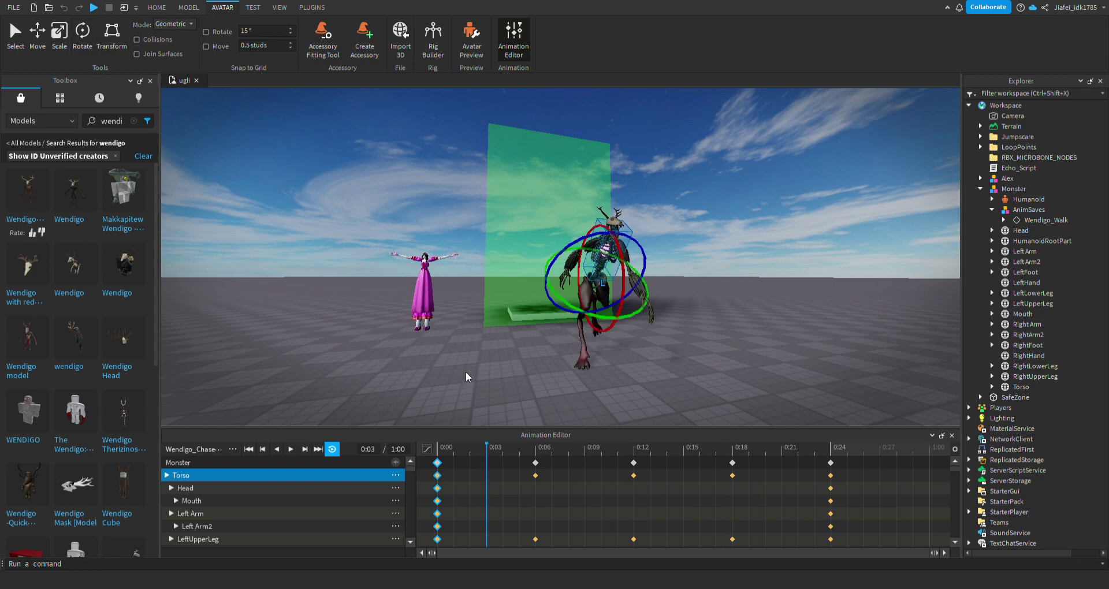
{"action": "left_click", "coordinate": [536, 450]}
{"action": "mouse_move", "coordinate": [625, 265]}
{"action": "left_mouse_down"}
{"action": "mouse_move", "coordinate": [622, 254]}
{"action": "mouse_move", "coordinate": [627, 263]}
{"action": "left_mouse_up"}
{"action": "left_click", "coordinate": [635, 449]}
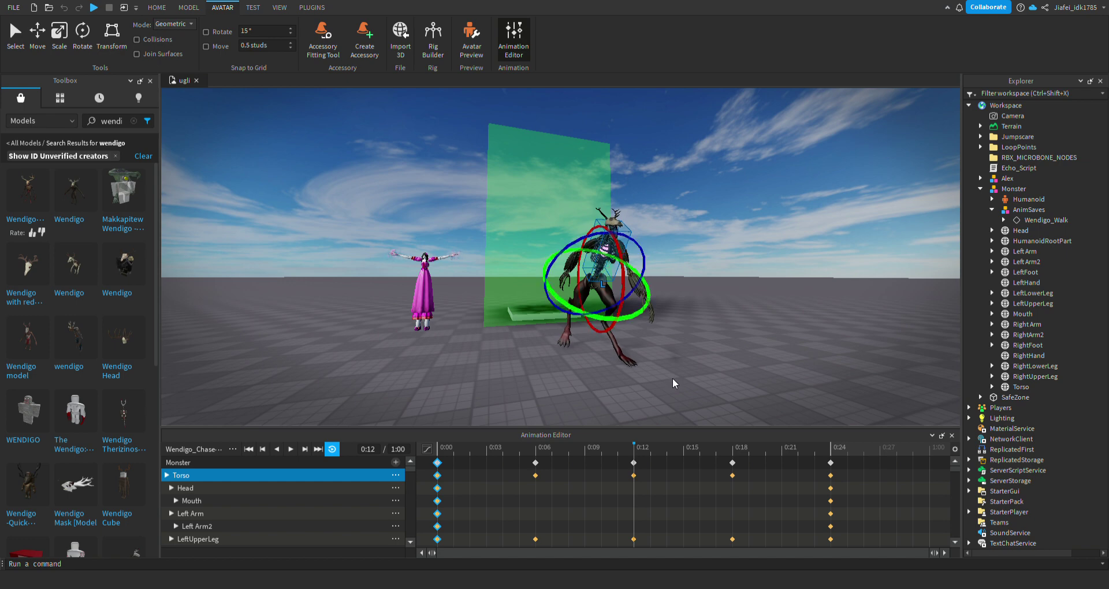
{"action": "left_click", "coordinate": [732, 455]}
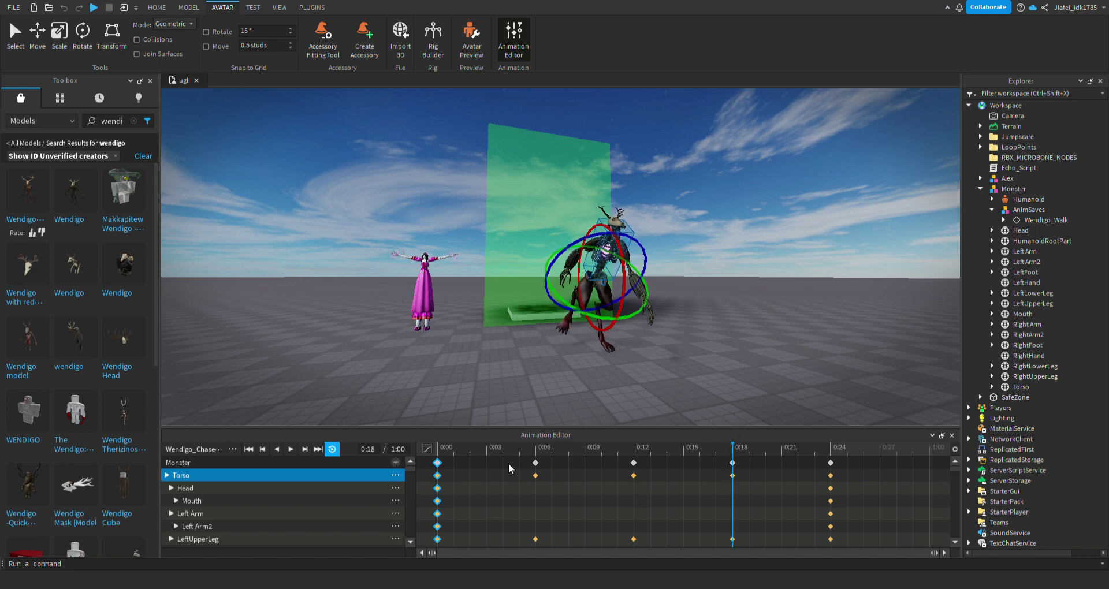
{"action": "left_click", "coordinate": [445, 448]}
{"action": "left_click_drag", "start_coordinate": [425, 450], "coordinate": [796, 471]}
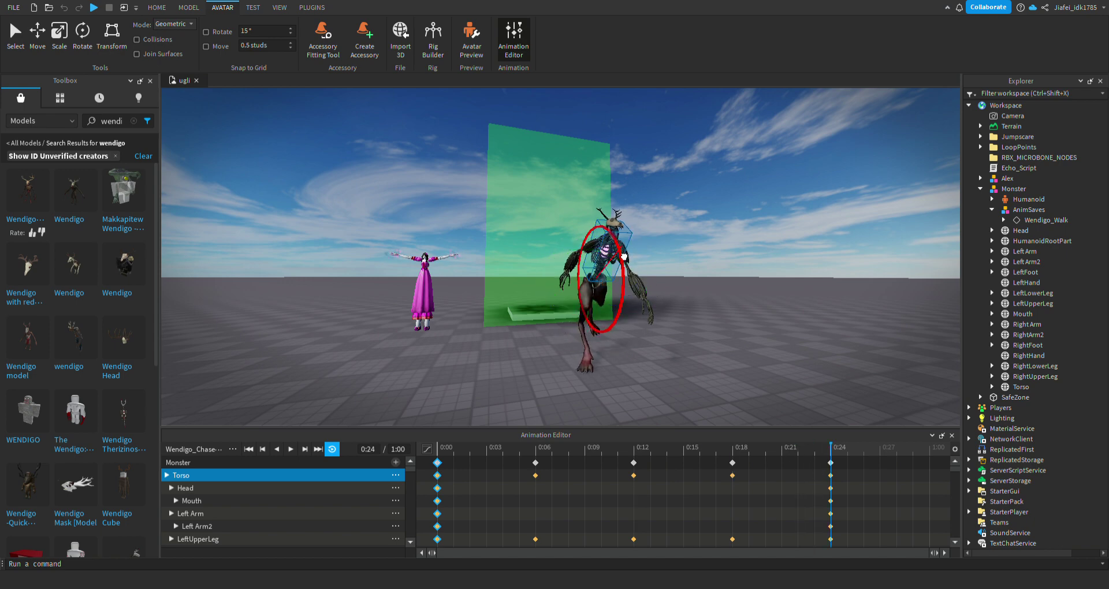
Rotate the planted foot at the ankle in the 0:24 pose and copy that pose back to 0:00
{"action": "key", "text": "w"}
{"action": "key", "text": "a"}
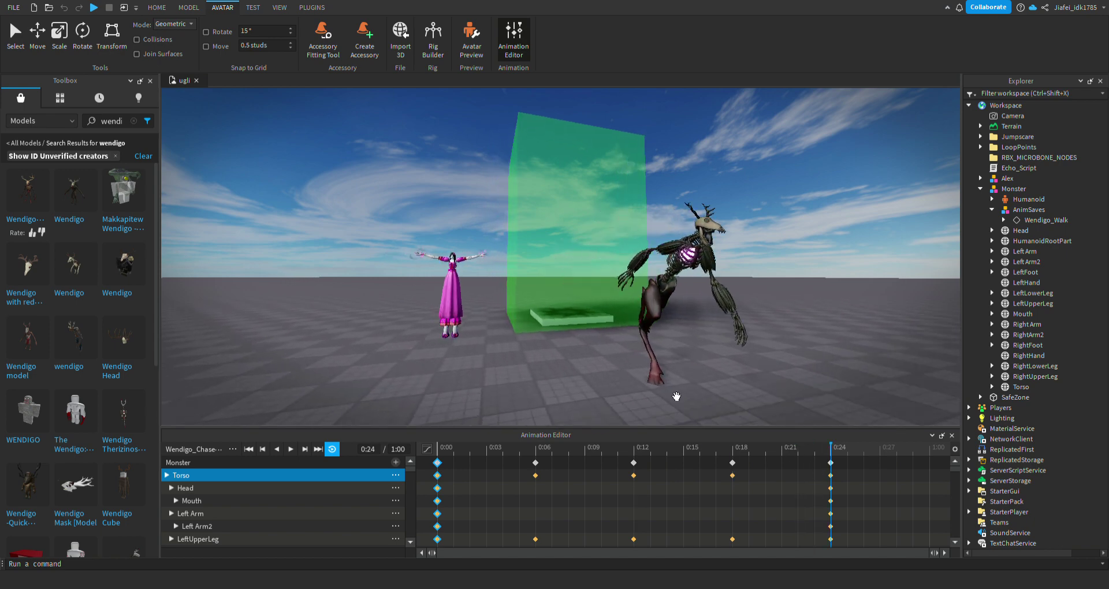
{"action": "left_click", "coordinate": [662, 378]}
{"action": "left_click_drag", "start_coordinate": [689, 345], "coordinate": [674, 336]}
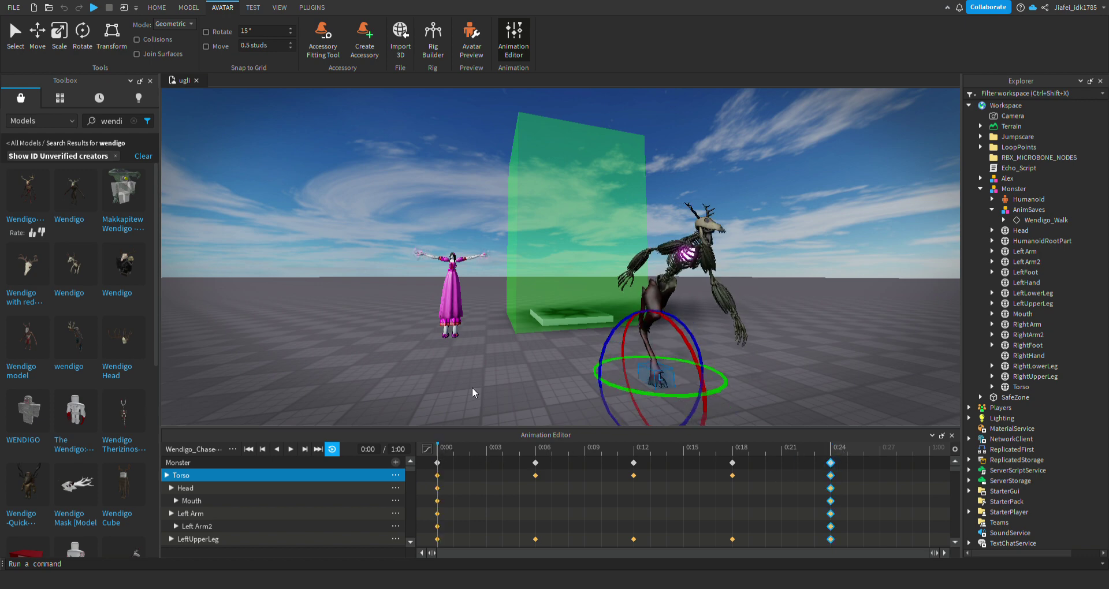
Adjust the torso's rotation with the Rotate tool in the 0:06 and 0:12 poses
{"action": "right_click_drag", "start_coordinate": [473, 387], "coordinate": [473, 386]}
{"action": "key", "text": "d"}
{"action": "key", "text": "space"}
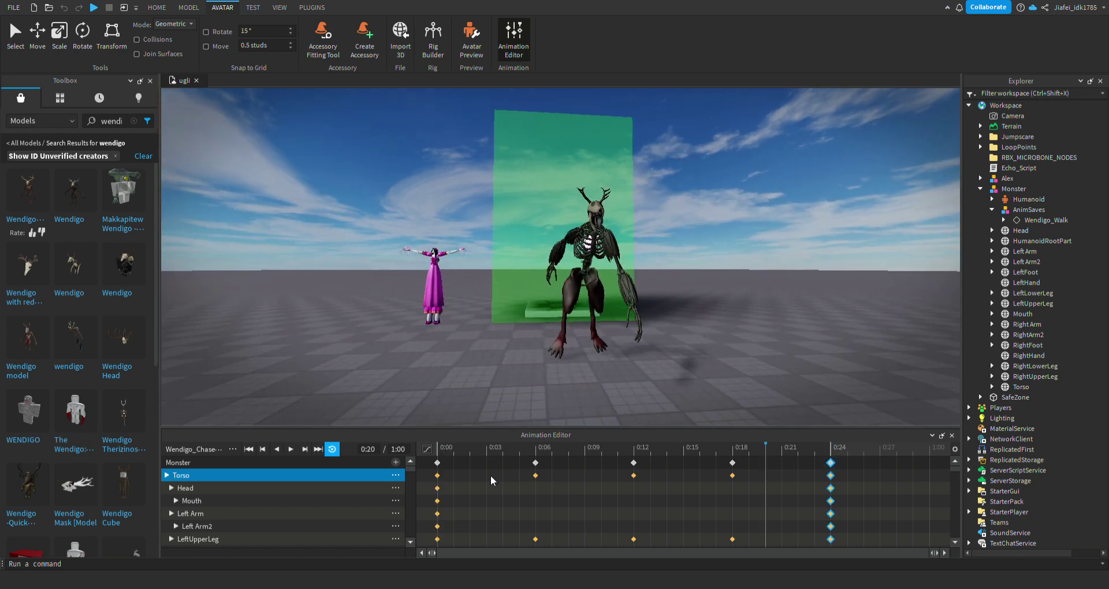
{"action": "left_click", "coordinate": [529, 448]}
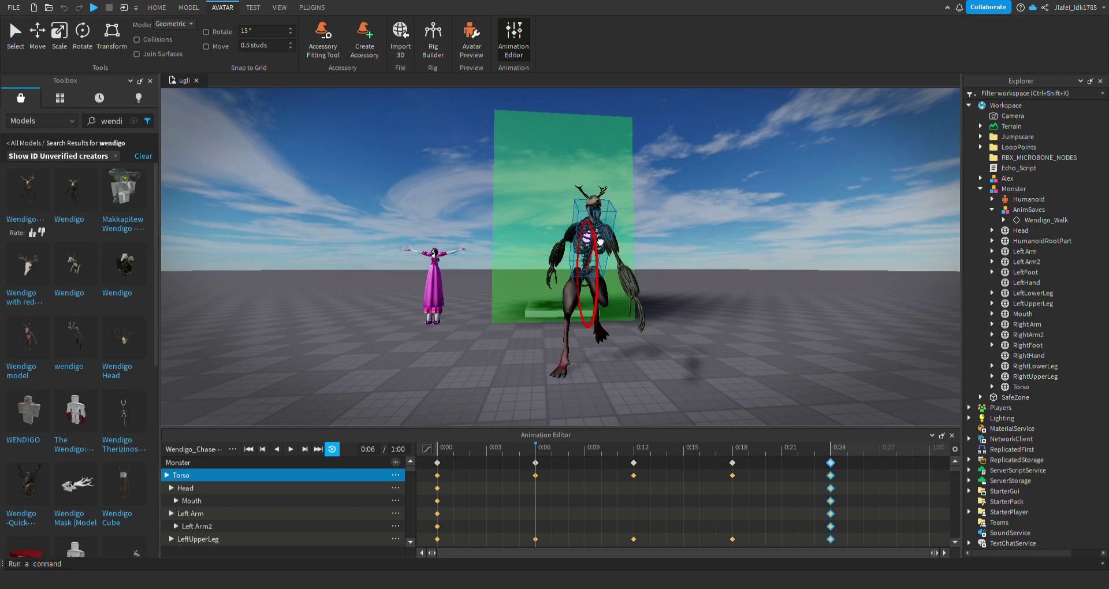
{"action": "left_click_drag", "start_coordinate": [600, 241], "coordinate": [602, 243]}
{"action": "left_click_drag", "start_coordinate": [515, 445], "coordinate": [634, 463]}
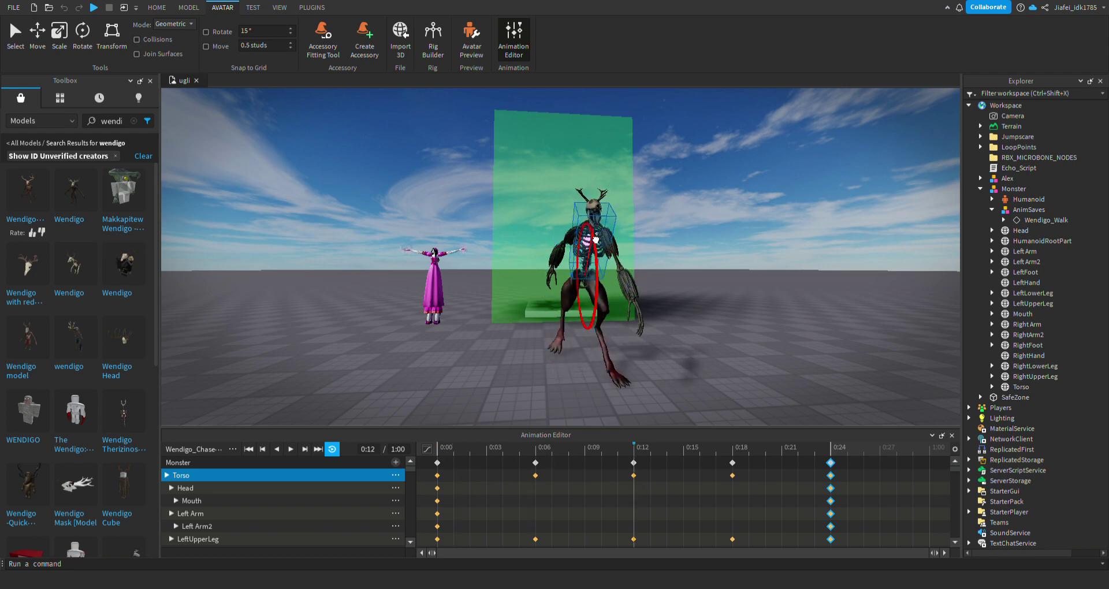
{"action": "left_click_drag", "start_coordinate": [596, 238], "coordinate": [612, 263]}
Rotate the planted foot in the 0:12 pose and play the loop to check it
{"action": "left_click", "coordinate": [627, 378]}
{"action": "mouse_move", "coordinate": [650, 361]}
{"action": "left_mouse_down"}
{"action": "mouse_move", "coordinate": [639, 356]}
{"action": "mouse_move", "coordinate": [644, 367]}
{"action": "left_mouse_up"}
{"action": "key", "text": "space"}
{"action": "key", "text": "d"}
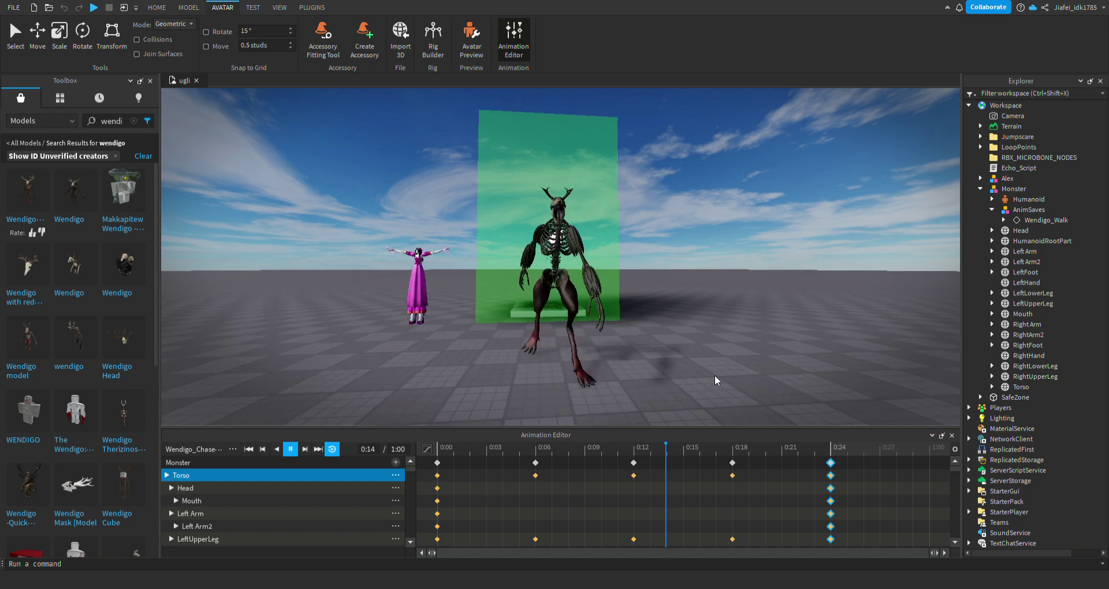
{"action": "right_click_drag", "start_coordinate": [716, 375], "coordinate": [716, 376]}
{"action": "key", "text": "w"}
{"action": "key", "text": "space"}
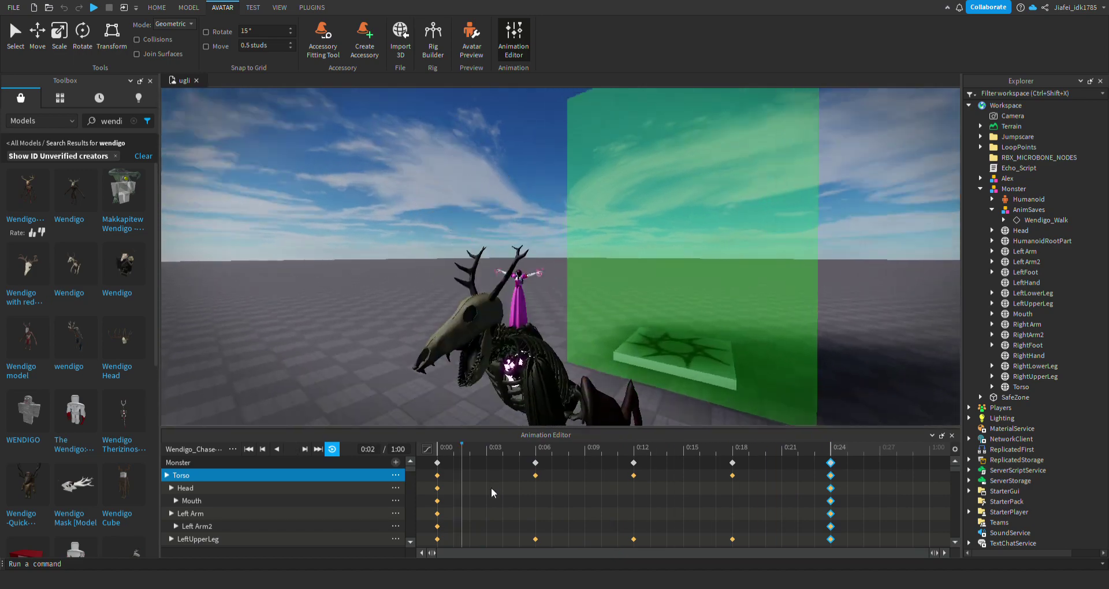
Rotate the Head at 0:04 so it follows the torso's movement
{"action": "left_click", "coordinate": [441, 447]}
{"action": "left_click", "coordinate": [327, 487]}
{"action": "key", "text": "a"}
{"action": "right_click_drag", "start_coordinate": [504, 399], "coordinate": [504, 398]}
{"action": "left_click", "coordinate": [507, 449]}
{"action": "right_click_drag", "start_coordinate": [562, 175], "coordinate": [562, 176]}
{"action": "key", "text": "d"}
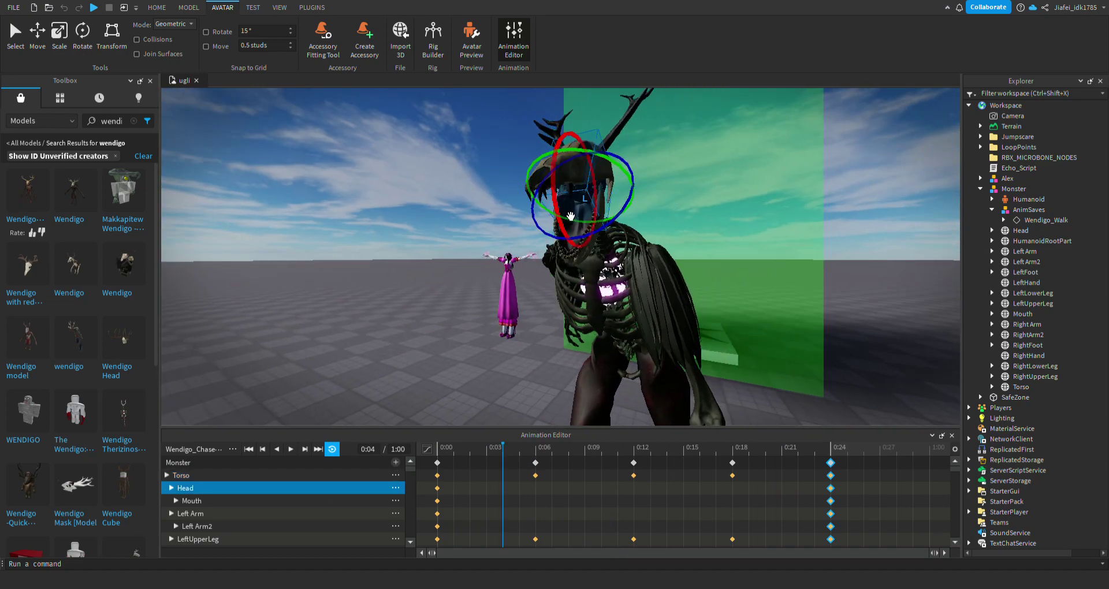
{"action": "left_click_drag", "start_coordinate": [569, 216], "coordinate": [647, 326]}
Rotate the Head differently at 0:11, 0:15 and 0:19 to vary its swing through the loop
{"action": "left_click", "coordinate": [618, 446]}
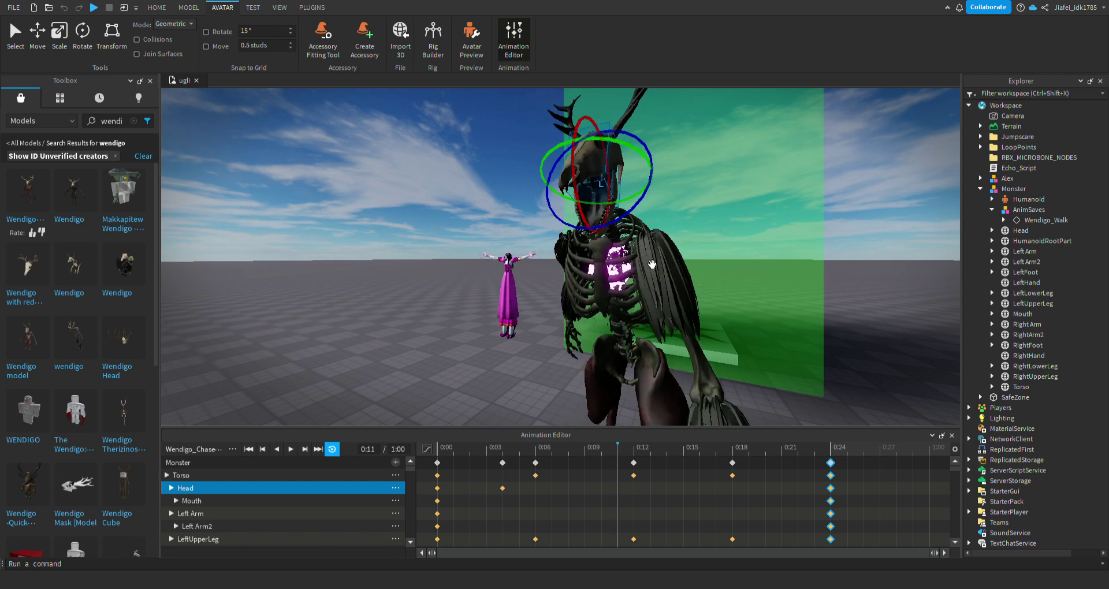
{"action": "left_click_drag", "start_coordinate": [622, 224], "coordinate": [685, 370]}
{"action": "left_click", "coordinate": [685, 447]}
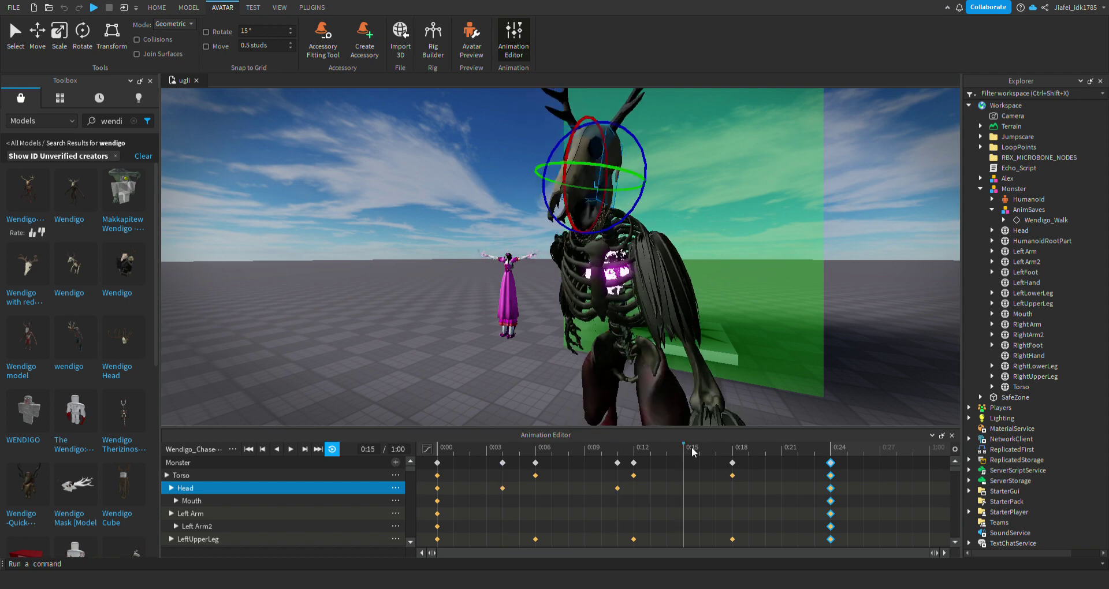
{"action": "left_click_drag", "start_coordinate": [592, 134], "coordinate": [552, 203]}
{"action": "left_click", "coordinate": [749, 456]}
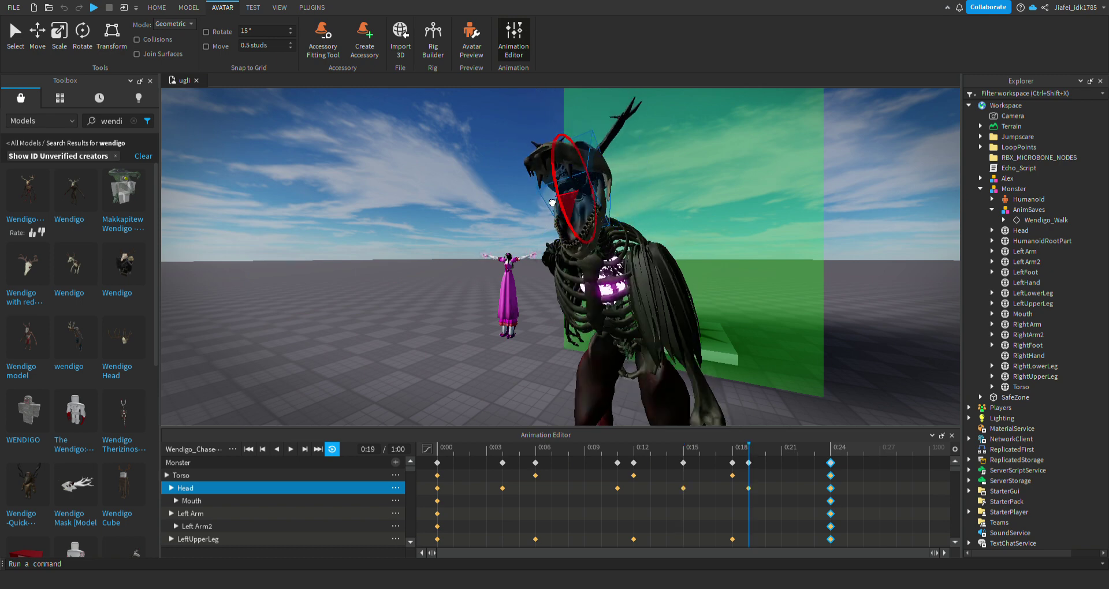
Play the loop and examine the head movement from a distance and from the side
{"action": "left_click", "coordinate": [449, 448]}
{"action": "key", "text": "space"}
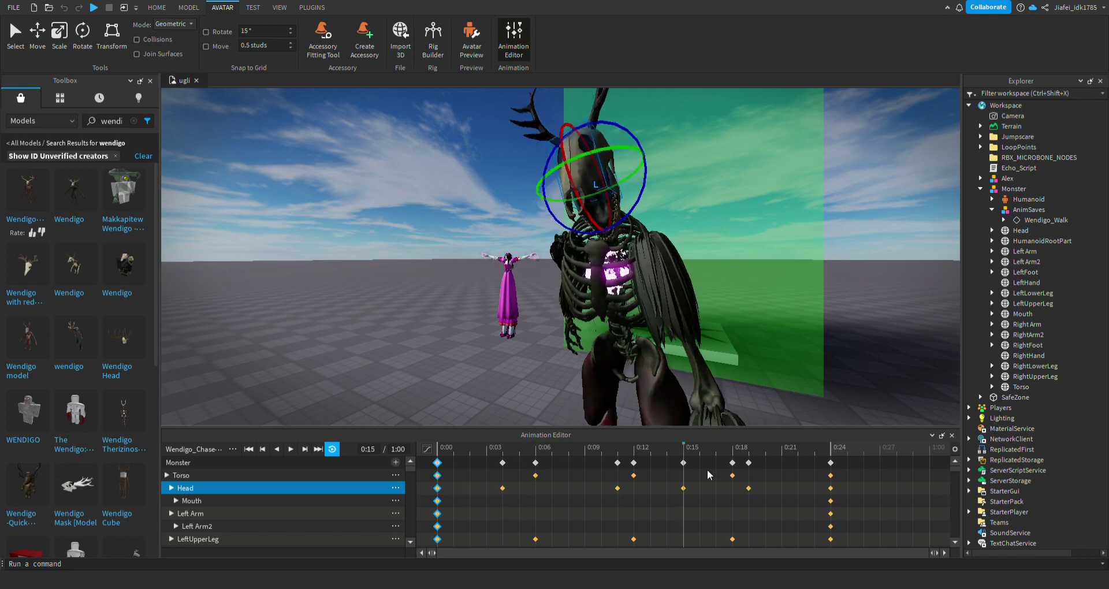
{"action": "scroll", "coordinate": [851, 332], "scroll_direction": "down", "scroll_amount": 5}
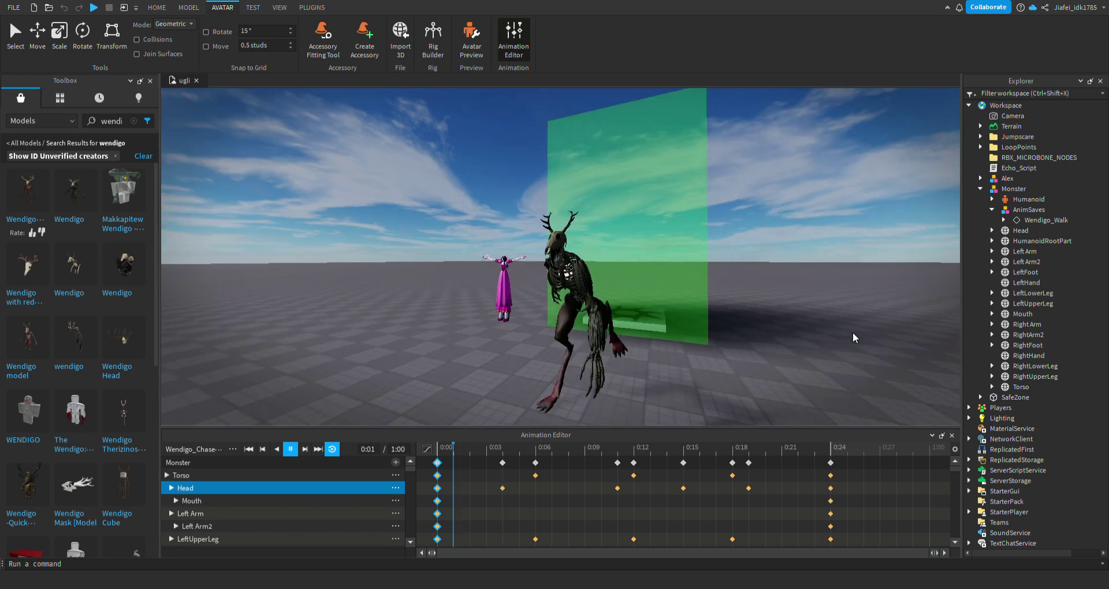
{"action": "scroll", "coordinate": [852, 332], "scroll_direction": "down", "scroll_amount": 3}
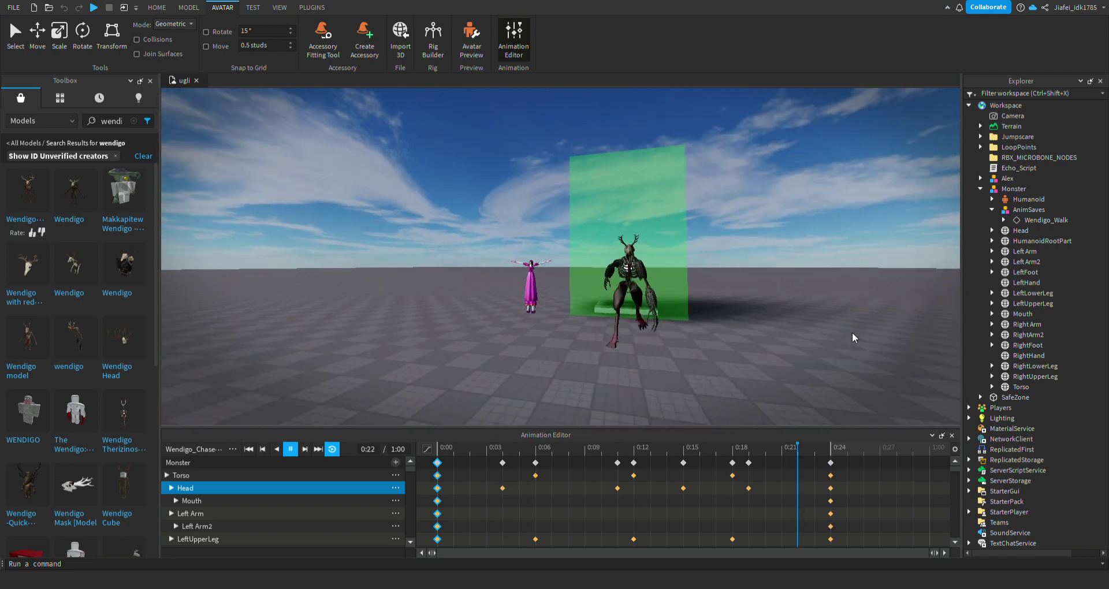
{"action": "scroll", "coordinate": [853, 334], "scroll_direction": "up", "scroll_amount": 5}
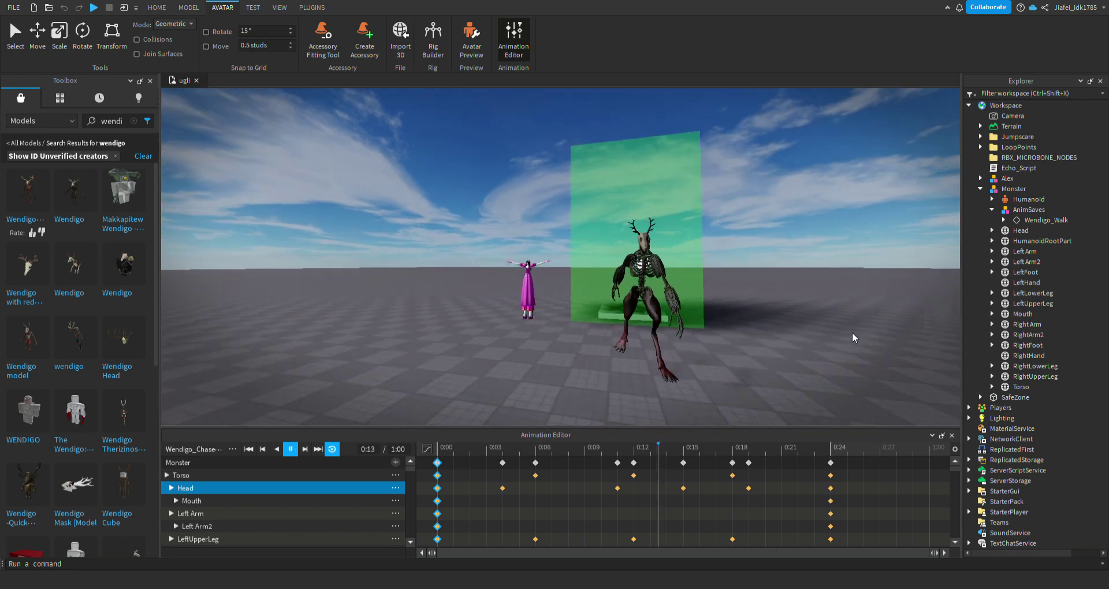
{"action": "mouse_move", "coordinate": [853, 333]}
{"action": "right_mouse_down"}
{"action": "mouse_move", "coordinate": [870, 348]}
{"action": "mouse_move", "coordinate": [853, 334]}
{"action": "right_mouse_up"}
{"action": "key", "text": "space"}
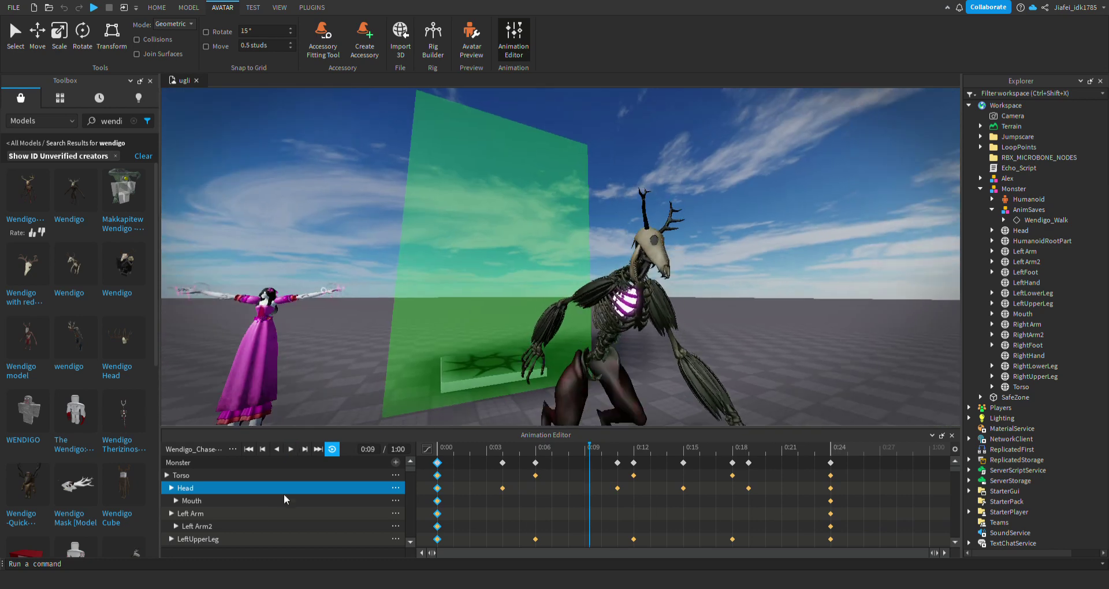
Rotate the Mouth at 0:04, 0:06, 0:11 and 0:16 to open and close the jaw
{"action": "left_click", "coordinate": [243, 501]}
{"action": "left_click", "coordinate": [503, 457]}
{"action": "left_click_drag", "start_coordinate": [713, 243], "coordinate": [684, 214]}
{"action": "left_click", "coordinate": [539, 452]}
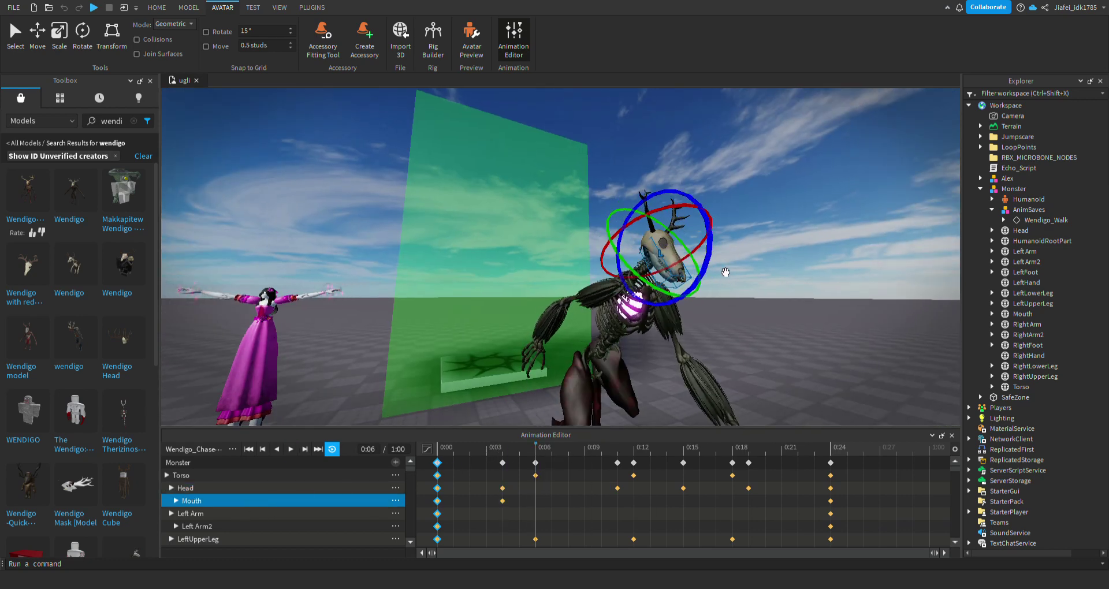
{"action": "left_click_drag", "start_coordinate": [711, 251], "coordinate": [704, 280]}
{"action": "left_click", "coordinate": [620, 451]}
{"action": "left_click_drag", "start_coordinate": [695, 240], "coordinate": [692, 256]}
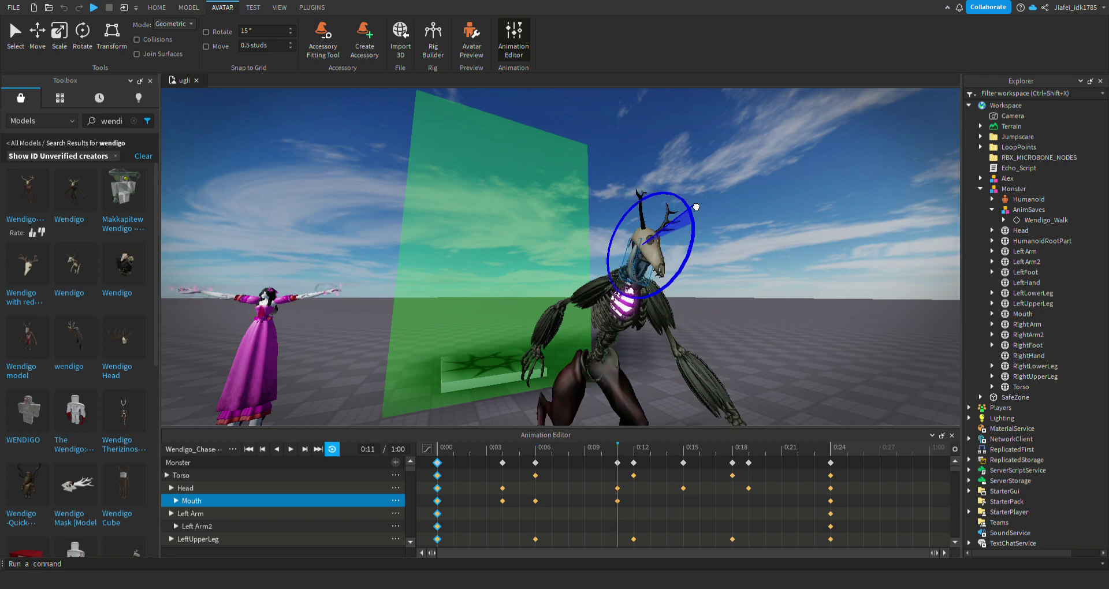
{"action": "left_click_drag", "start_coordinate": [706, 222], "coordinate": [694, 206]}
{"action": "left_click", "coordinate": [700, 449]}
Play the loop from several angles to check the jaw movement together with the run
{"action": "left_click", "coordinate": [453, 448]}
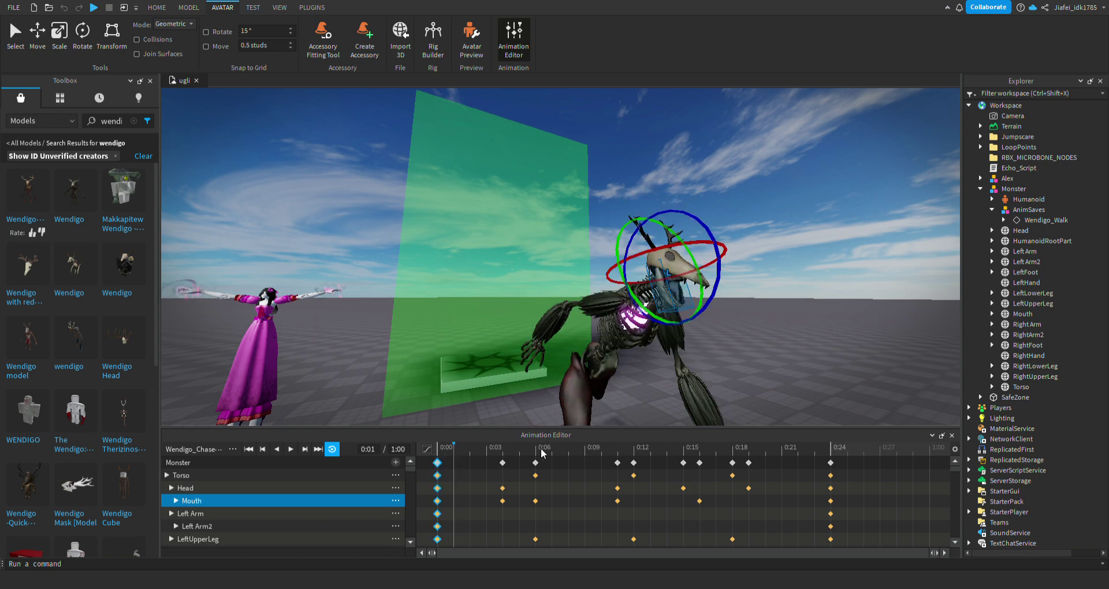
{"action": "key", "text": "space"}
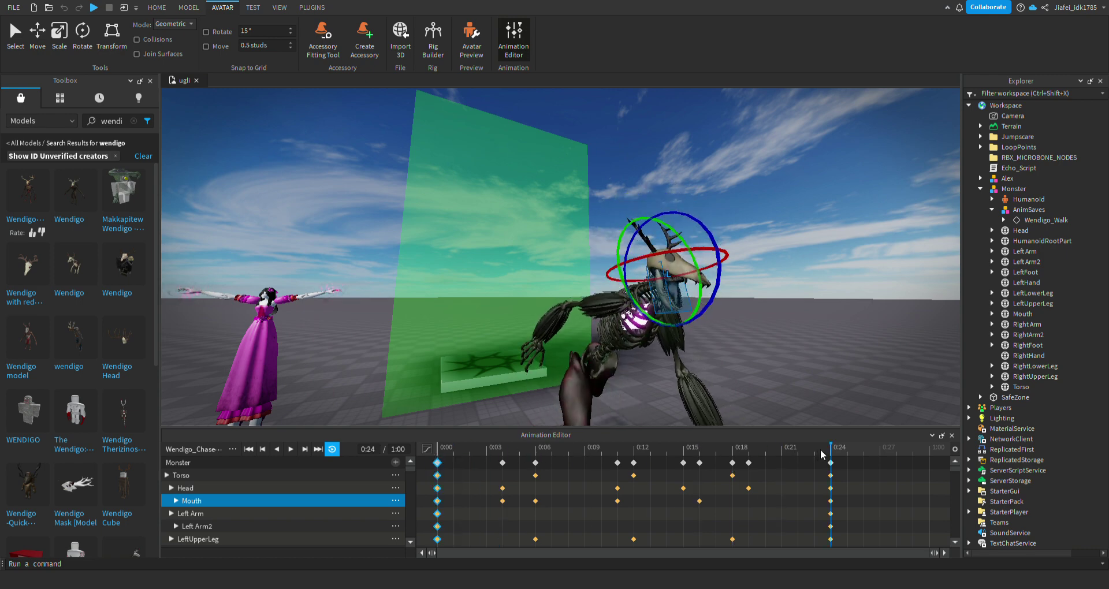
{"action": "scroll", "coordinate": [815, 349], "scroll_direction": "down", "scroll_amount": 5}
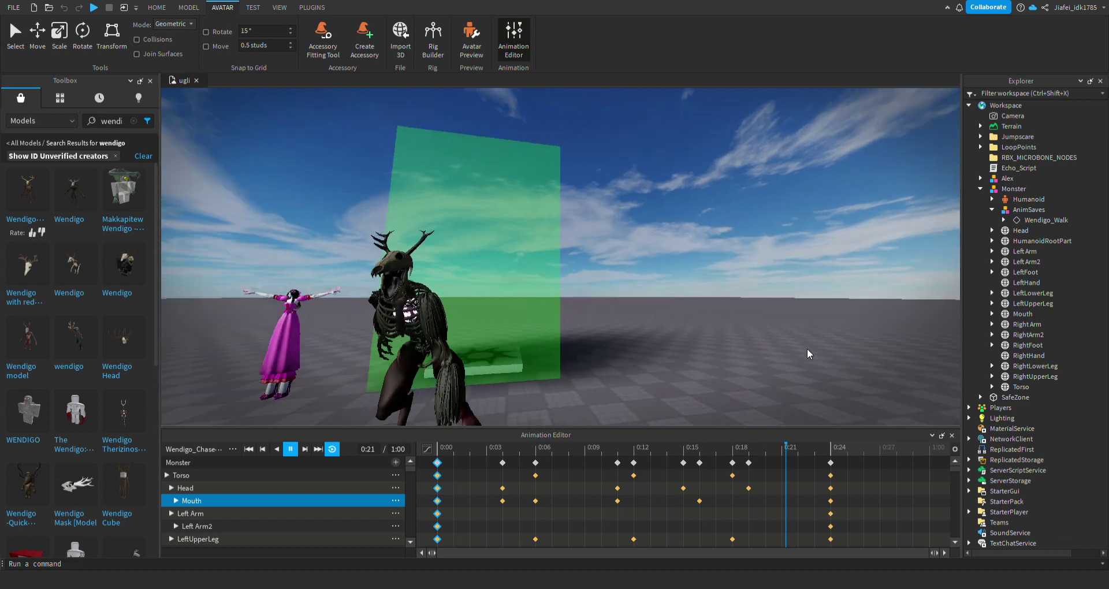
{"action": "key", "text": "a"}
{"action": "right_click_drag", "start_coordinate": [811, 354], "coordinate": [813, 355]}
{"action": "key", "text": "w"}
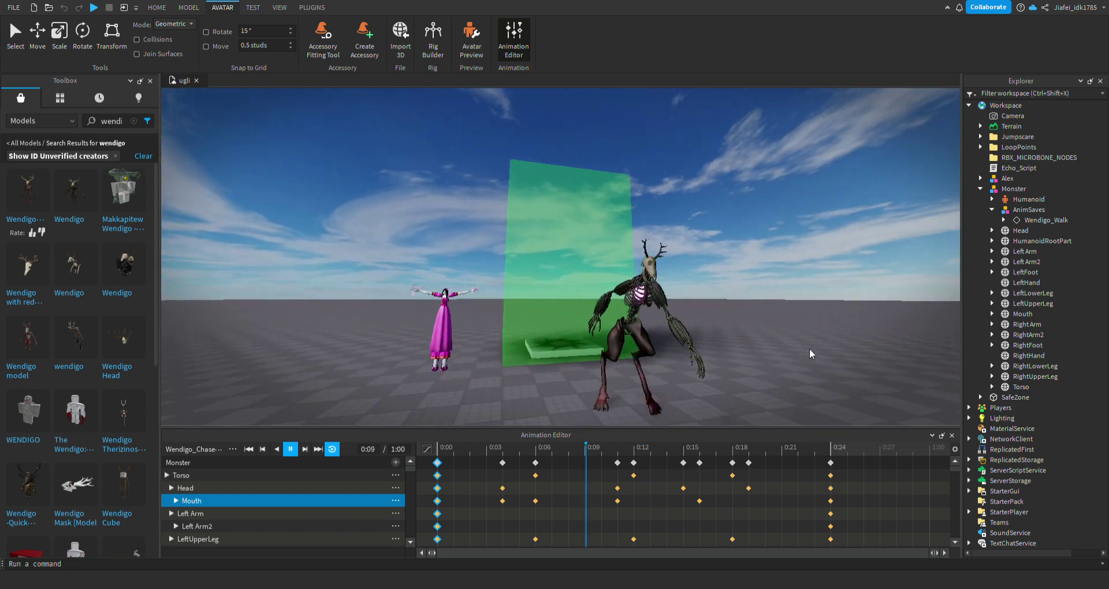
{"action": "key", "text": "space"}
Swing the monster's right arm from the shoulder with the Rotate tool in the 0:06 pose
{"action": "left_click_drag", "start_coordinate": [502, 452], "coordinate": [534, 453]}
{"action": "left_click", "coordinate": [634, 296]}
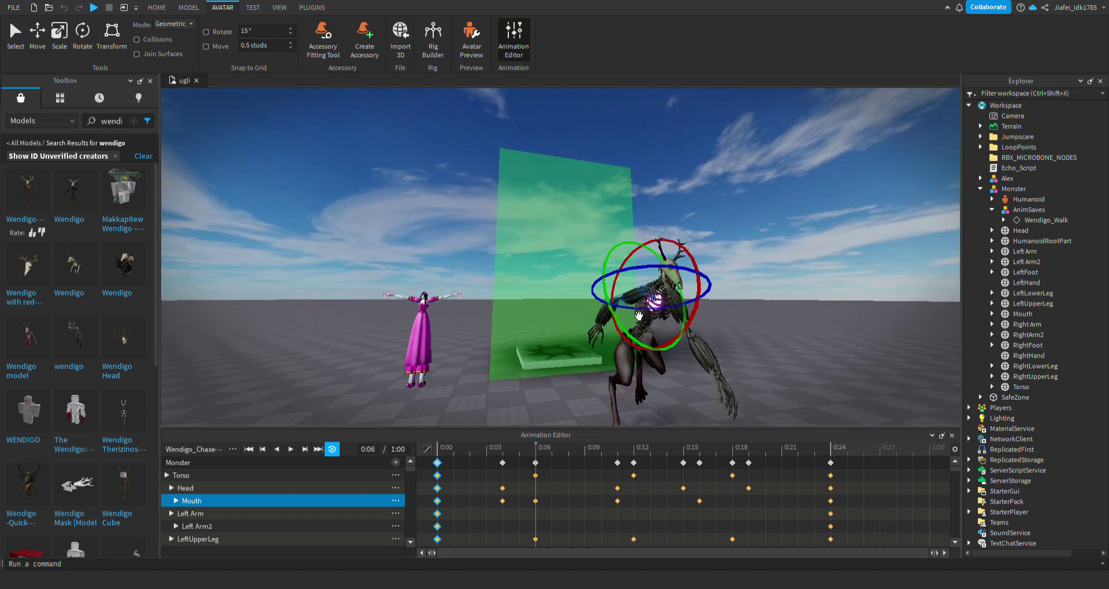
{"action": "right_click_drag", "start_coordinate": [448, 291], "coordinate": [449, 290]}
{"action": "key", "text": "w"}
{"action": "left_click_drag", "start_coordinate": [674, 249], "coordinate": [642, 258]}
Bend the right forearm and hand in the 0:06 pose
{"action": "left_click", "coordinate": [660, 359]}
{"action": "key", "text": "w"}
{"action": "key", "text": "q"}
{"action": "scroll", "coordinate": [660, 359], "scroll_direction": "up", "scroll_amount": 2}
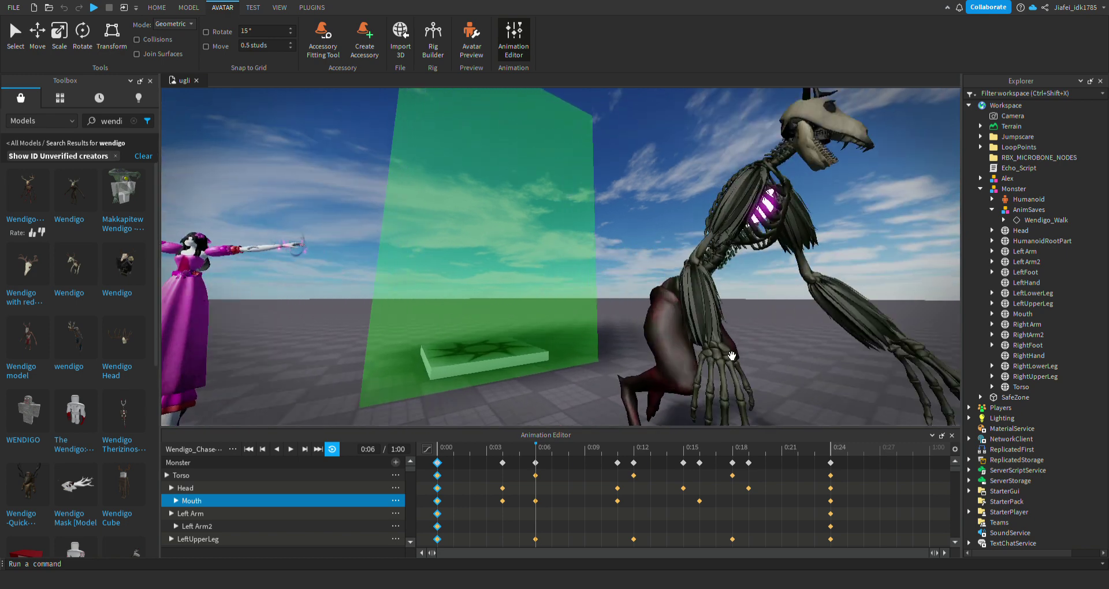
{"action": "left_click", "coordinate": [719, 335]}
{"action": "mouse_move", "coordinate": [731, 331]}
{"action": "left_mouse_down"}
{"action": "mouse_move", "coordinate": [710, 336]}
{"action": "mouse_move", "coordinate": [734, 314]}
{"action": "left_mouse_up"}
{"action": "left_click", "coordinate": [696, 363]}
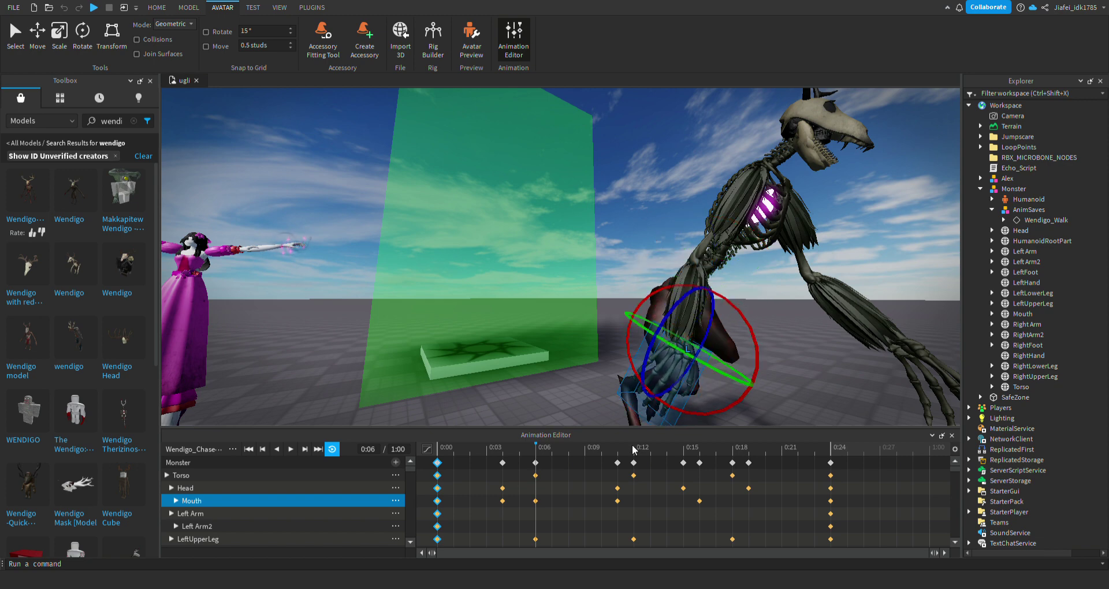
Rotate the right upper arm, forearm and hand in the 0:12 pose
{"action": "left_click", "coordinate": [634, 448]}
{"action": "left_click", "coordinate": [714, 209]}
{"action": "left_click_drag", "start_coordinate": [751, 257], "coordinate": [775, 247]}
{"action": "left_click", "coordinate": [724, 346]}
{"action": "left_click", "coordinate": [745, 361]}
{"action": "left_click", "coordinate": [734, 341]}
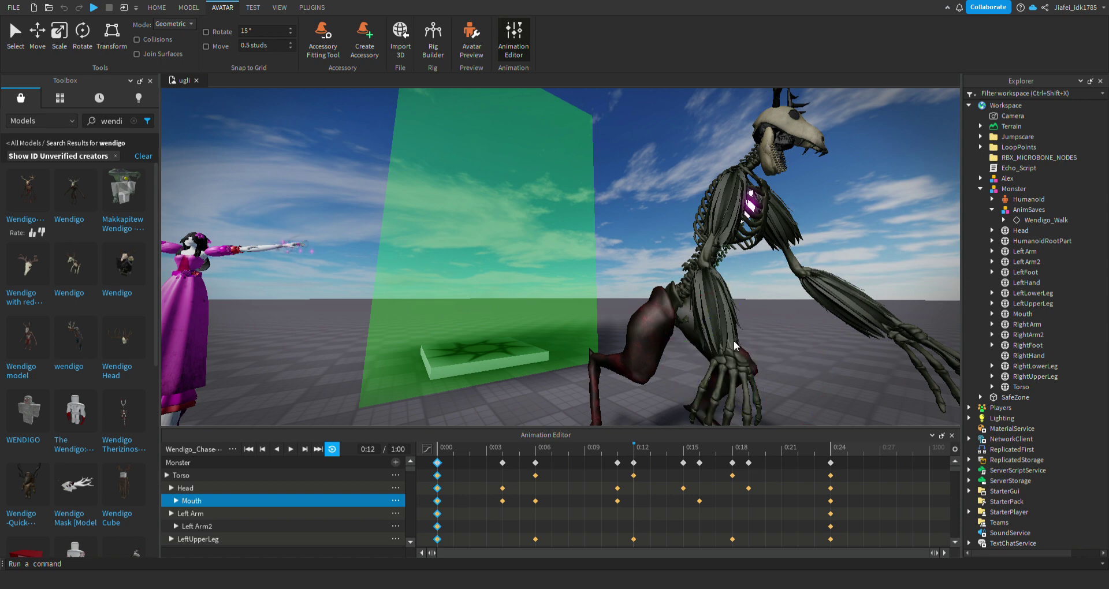
{"action": "left_click", "coordinate": [729, 330]}
{"action": "left_click_drag", "start_coordinate": [790, 270], "coordinate": [744, 269]}
{"action": "key", "text": "q"}
{"action": "left_click", "coordinate": [761, 376]}
Swing the right forearm forward and turn the hand outward in the 0:16 pose
{"action": "left_click", "coordinate": [708, 454]}
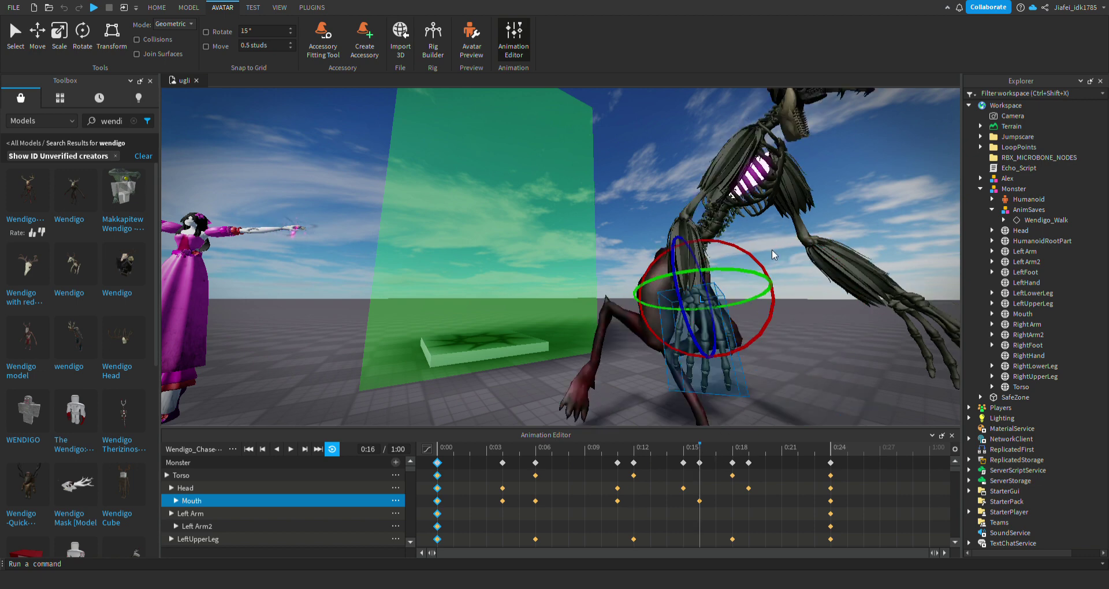
{"action": "key", "text": "r"}
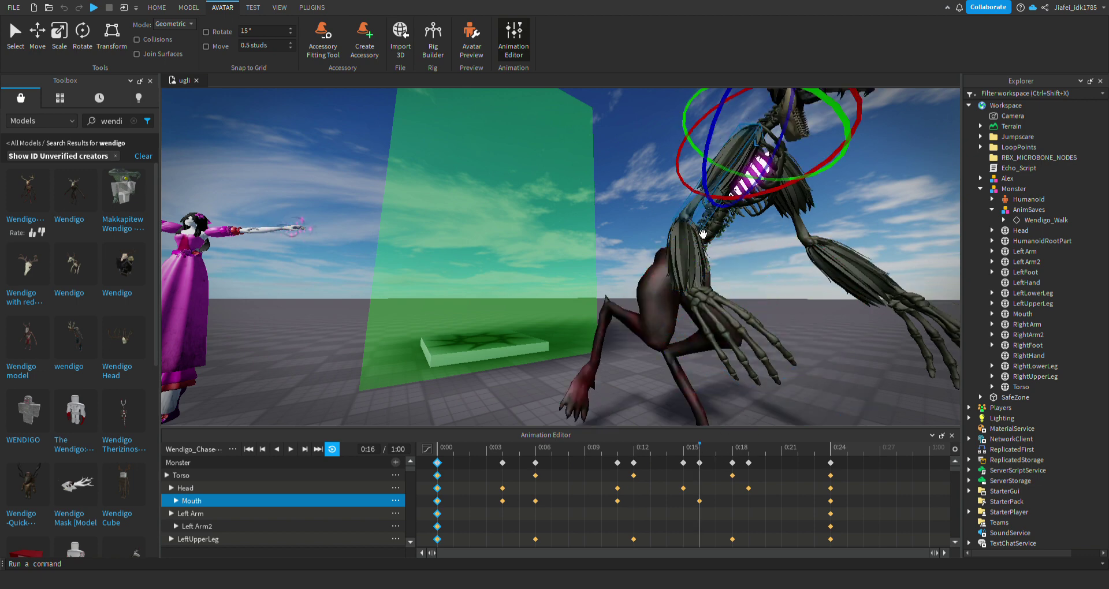
{"action": "key", "text": "r"}
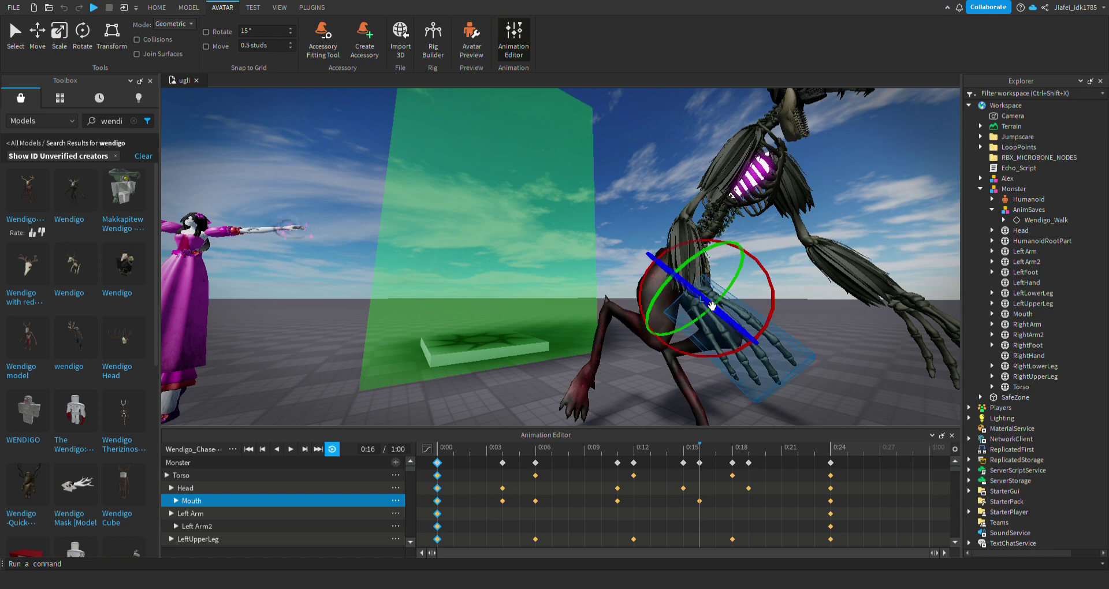
{"action": "left_click", "coordinate": [701, 277]}
{"action": "left_click_drag", "start_coordinate": [712, 285], "coordinate": [741, 269]}
{"action": "left_click", "coordinate": [612, 258]}
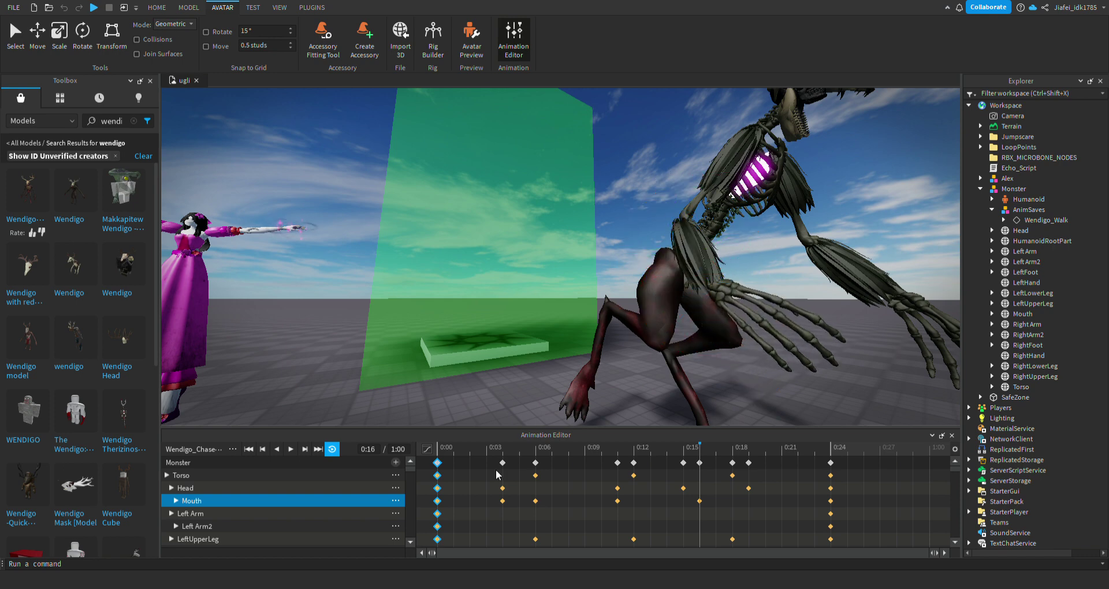
Play the loop from the front and the side to examine the arm, head and leg motion
{"action": "key", "text": "space"}
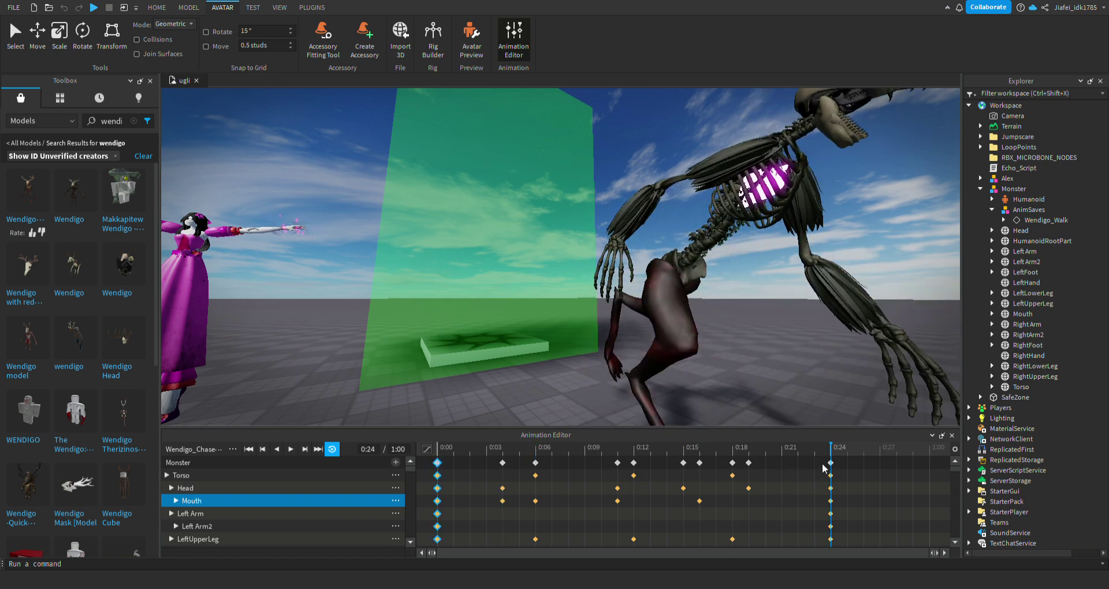
{"action": "key", "text": "space"}
{"action": "key", "text": "d"}
{"action": "right_click_drag", "start_coordinate": [535, 329], "coordinate": [534, 330]}
{"action": "key", "text": "s"}
{"action": "scroll", "coordinate": [532, 331], "scroll_direction": "up", "scroll_amount": 5}
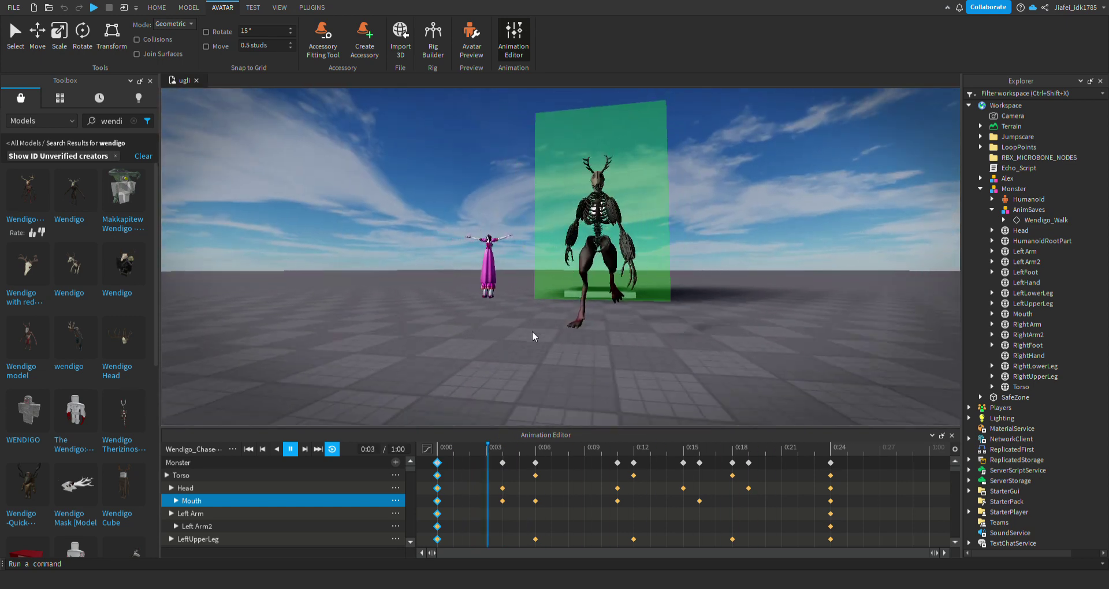
{"action": "scroll", "coordinate": [504, 345], "scroll_direction": "down", "scroll_amount": 5}
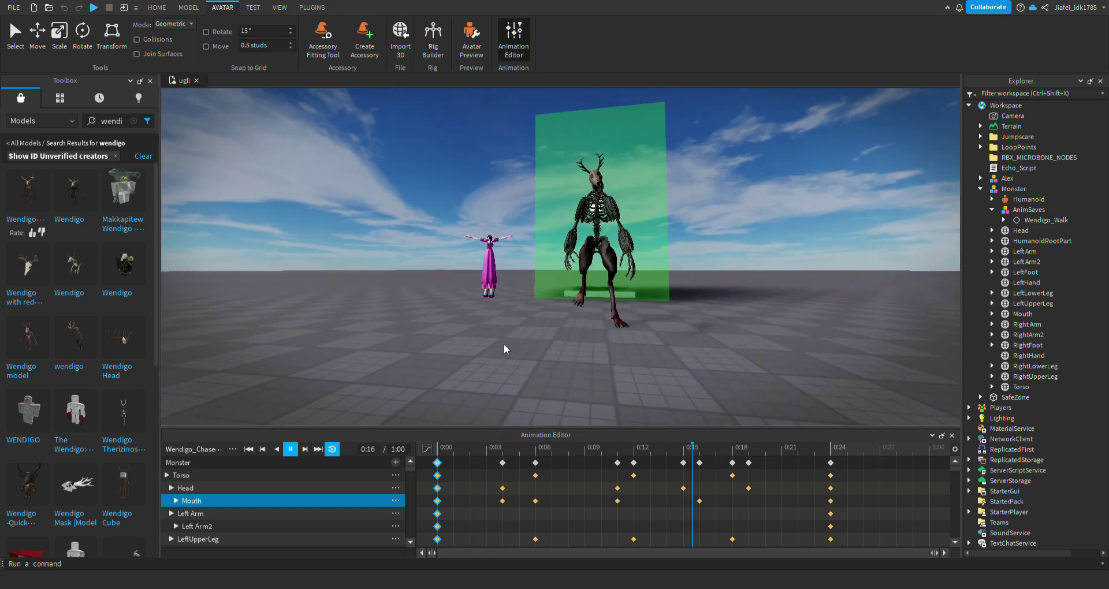
{"action": "scroll", "coordinate": [500, 363], "scroll_direction": "up", "scroll_amount": 5}
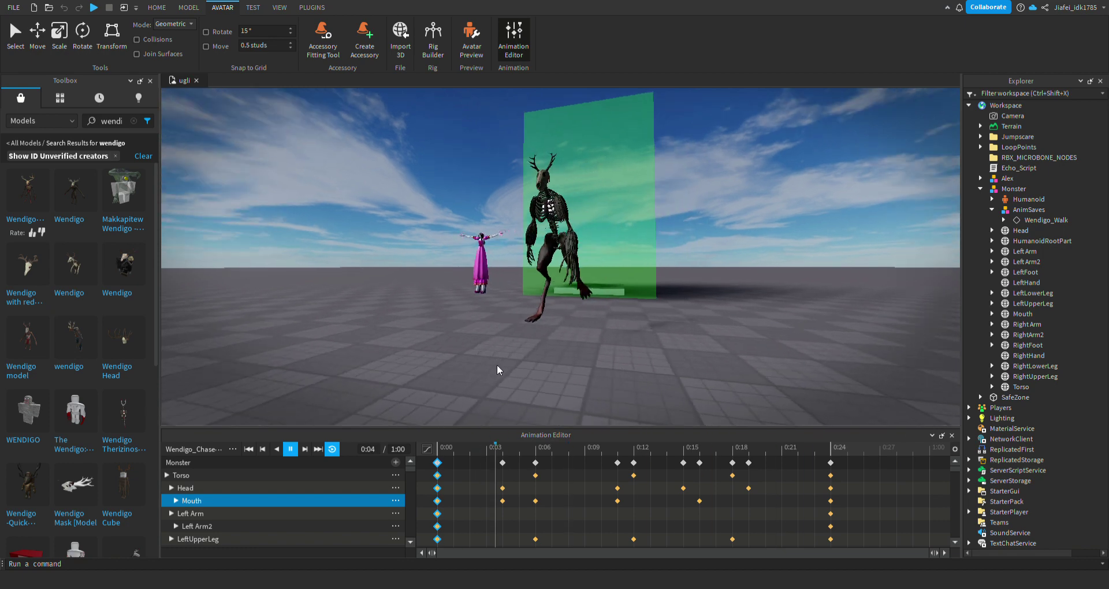
{"action": "right_click_drag", "start_coordinate": [500, 363], "coordinate": [500, 363]}
{"action": "key", "text": "d"}
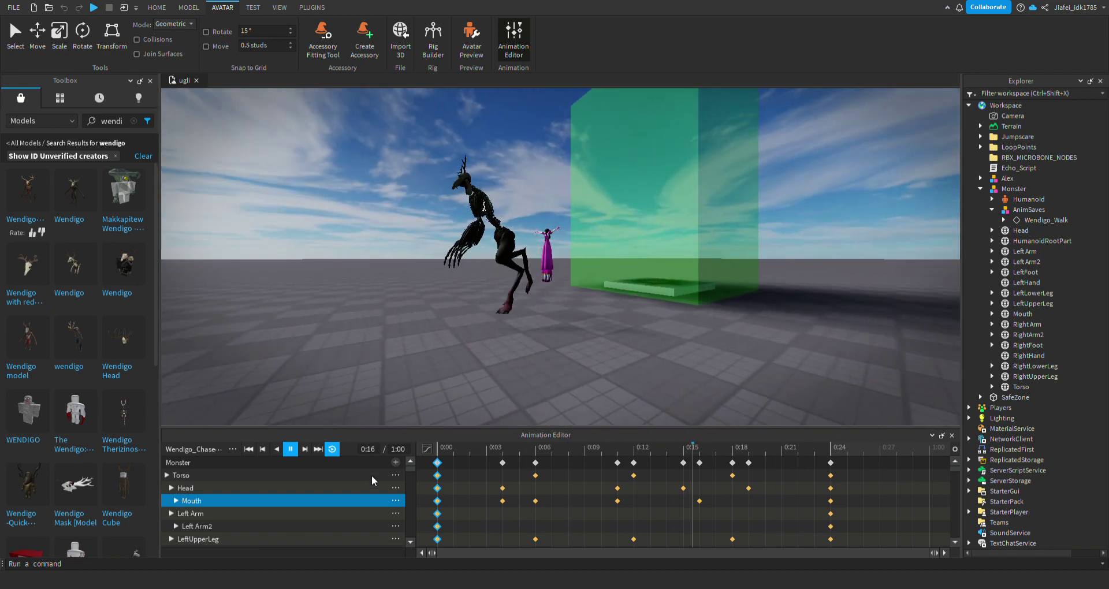
{"action": "key", "text": "space"}
Delete all Head and Mouth keyframes and return to 0:00 with the view focused on the monster
{"action": "left_click_drag", "start_coordinate": [627, 498], "coordinate": [859, 511]}
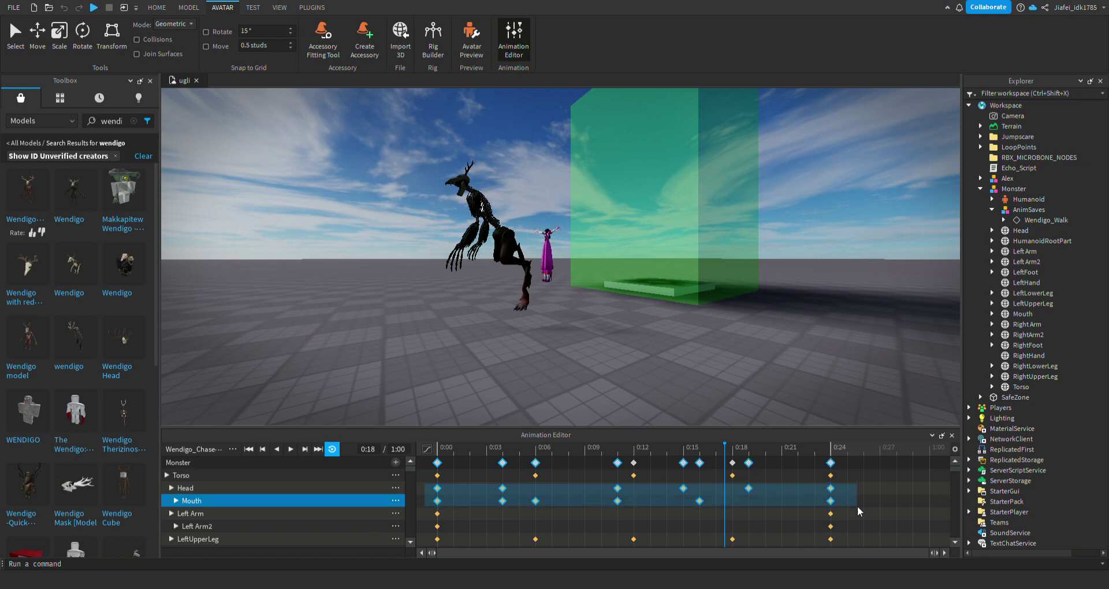
{"action": "key", "text": "Delete"}
{"action": "left_click", "coordinate": [433, 448]}
{"action": "key", "text": "f"}
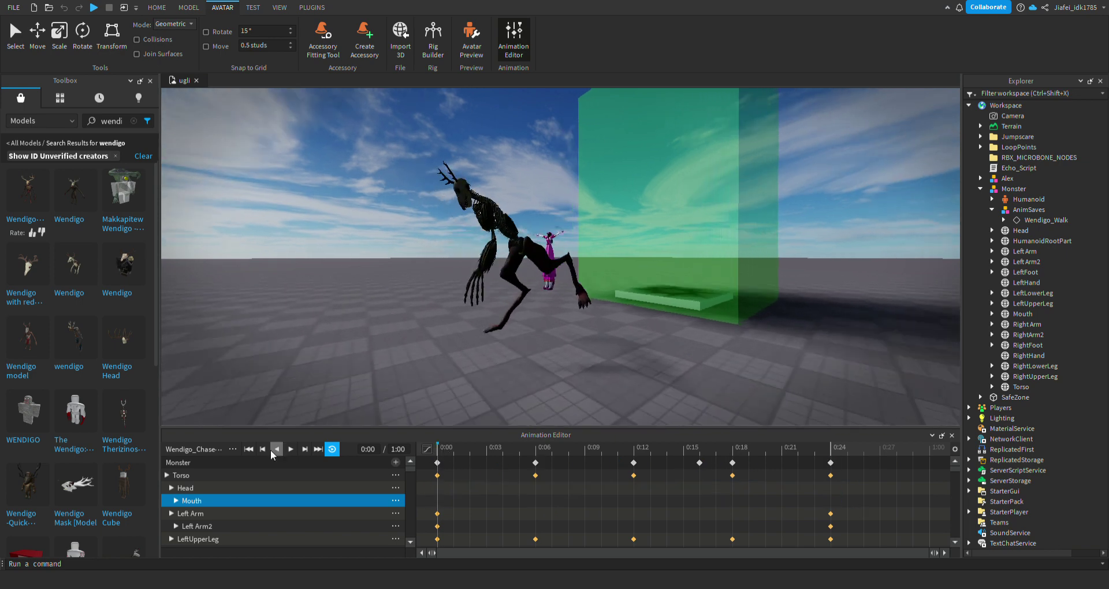
Rotate the monster's head and mouth in the 0:00 pose
{"action": "left_click", "coordinate": [269, 489]}
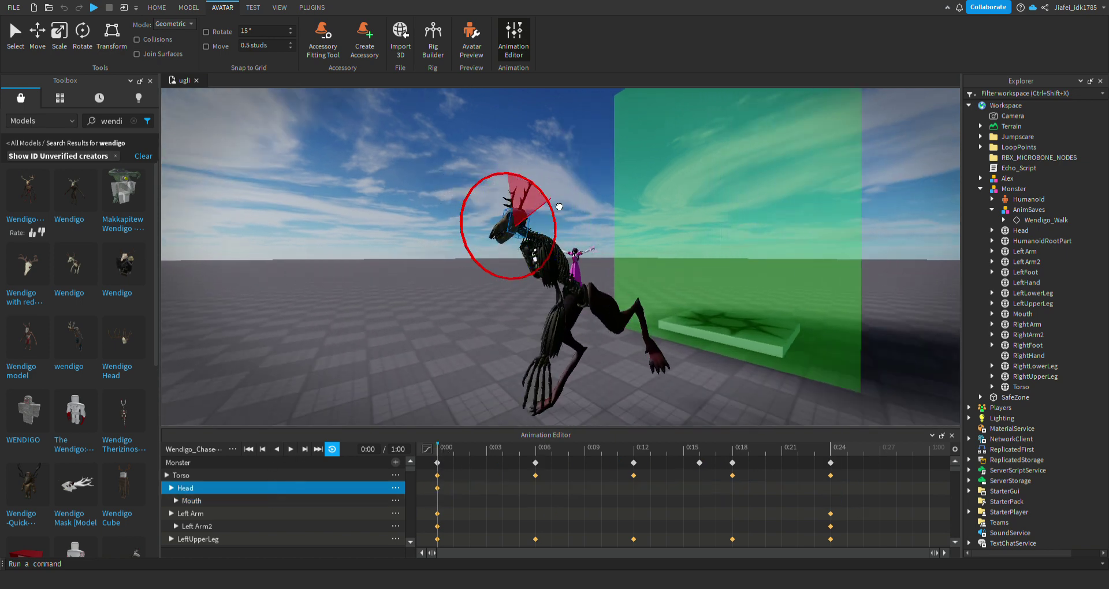
{"action": "scroll", "coordinate": [517, 180], "scroll_direction": "up", "scroll_amount": 6}
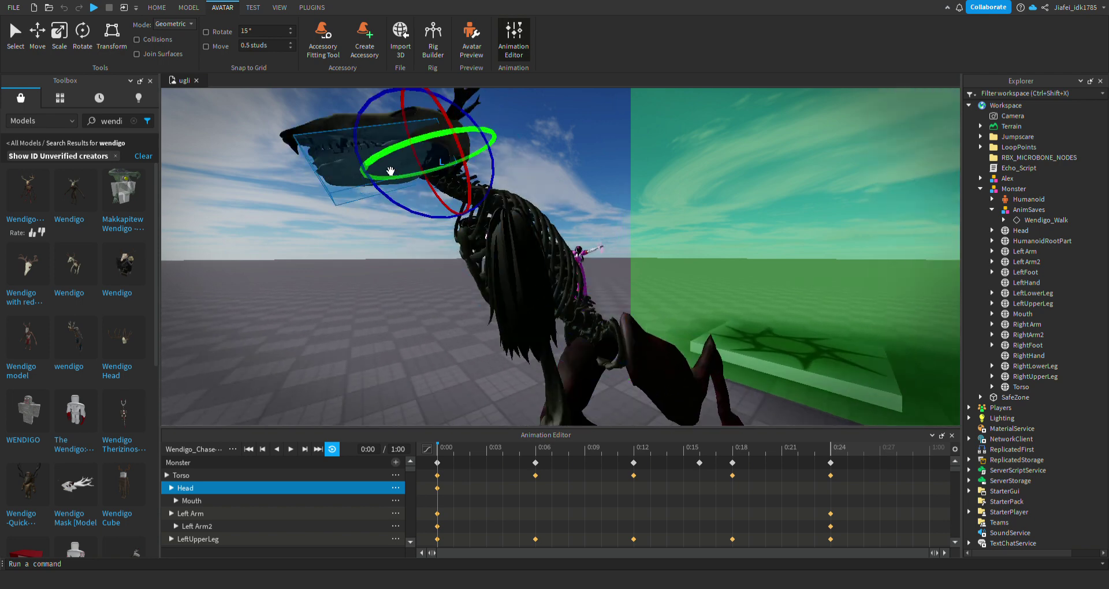
{"action": "left_click_drag", "start_coordinate": [361, 168], "coordinate": [384, 214]}
Rotate the head to new tilts in the 0:05 and 0:10 poses
{"action": "left_click", "coordinate": [476, 453]}
{"action": "left_click", "coordinate": [542, 464]}
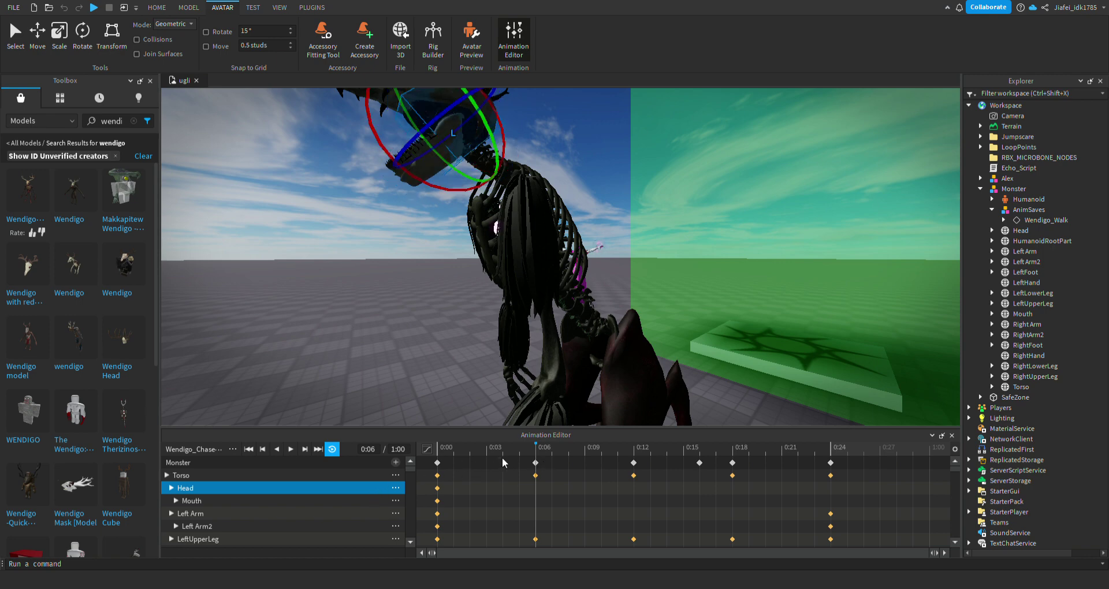
{"action": "left_click", "coordinate": [518, 455]}
{"action": "key", "text": "a"}
{"action": "right_click_drag", "start_coordinate": [480, 311], "coordinate": [520, 311]}
{"action": "left_click", "coordinate": [564, 187]}
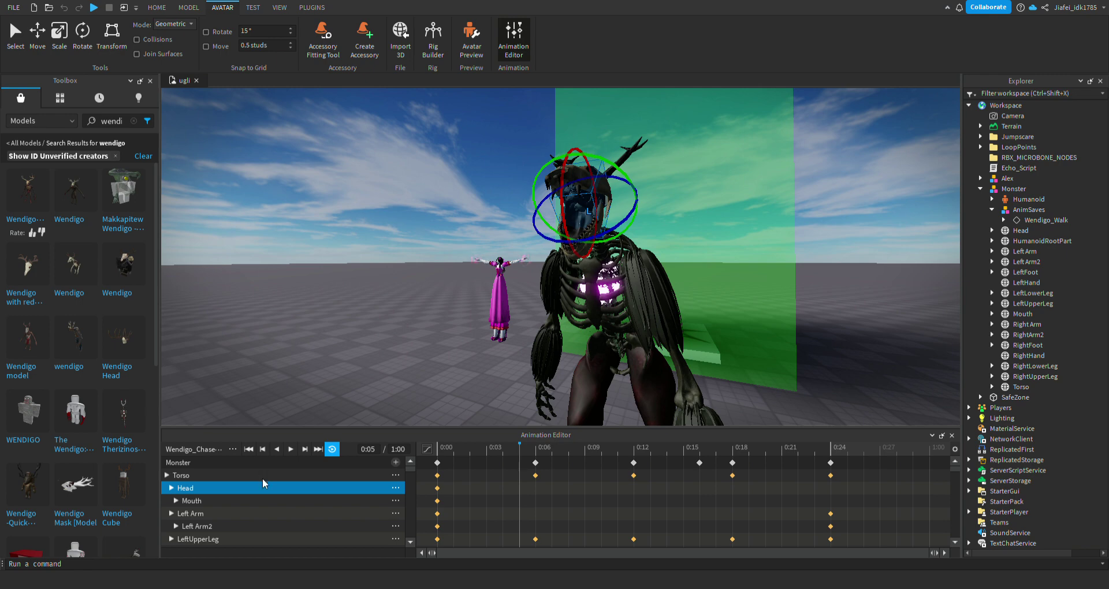
{"action": "left_click_drag", "start_coordinate": [620, 254], "coordinate": [603, 311]}
{"action": "left_click", "coordinate": [601, 467]}
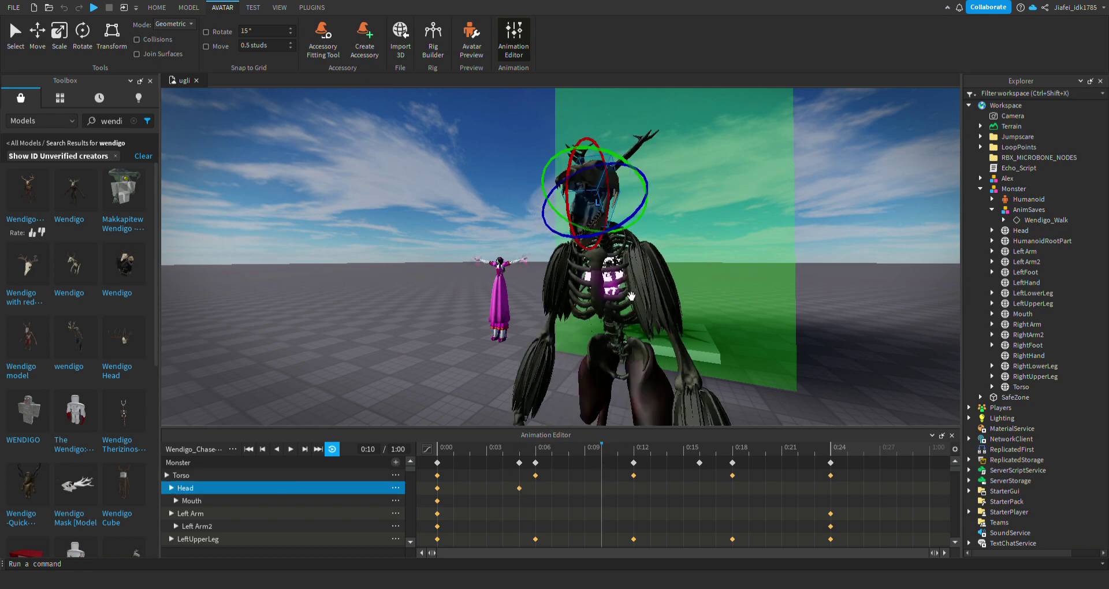
{"action": "left_click_drag", "start_coordinate": [625, 253], "coordinate": [636, 289]}
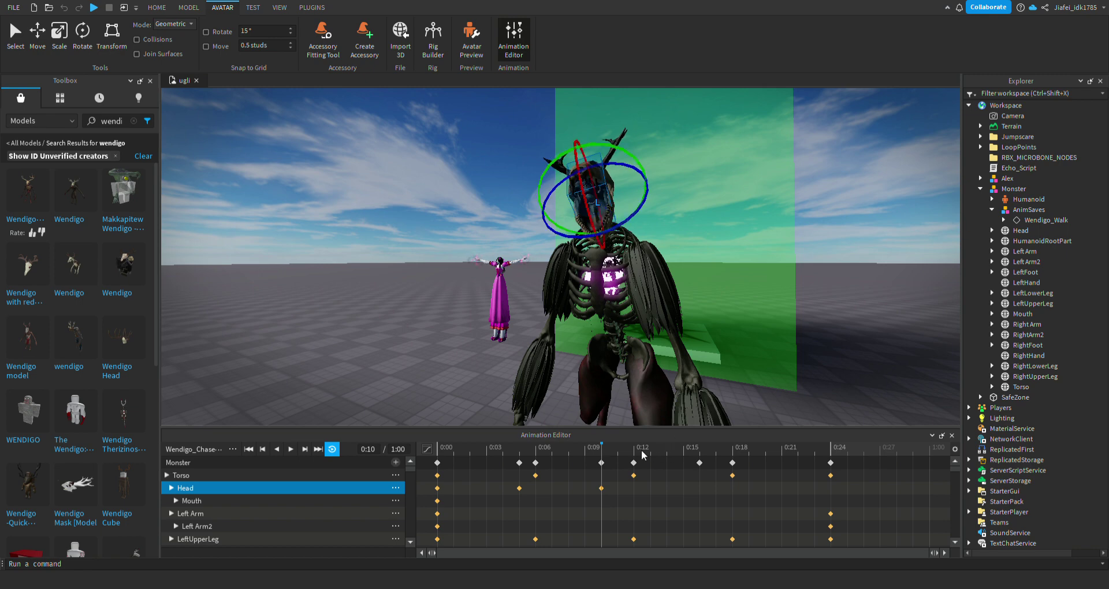
Turn the head sideways at 0:12 and move that Head keyframe to 0:16, checking the motion between poses
{"action": "left_click", "coordinate": [639, 453]}
{"action": "left_click_drag", "start_coordinate": [627, 225], "coordinate": [588, 241]}
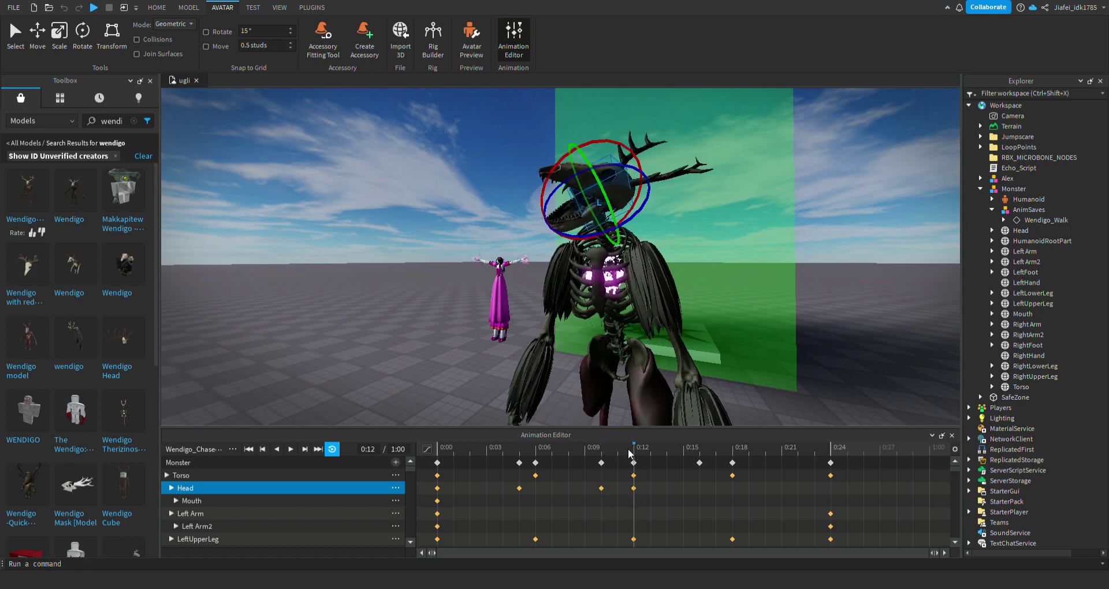
{"action": "left_click_drag", "start_coordinate": [634, 489], "coordinate": [700, 488]}
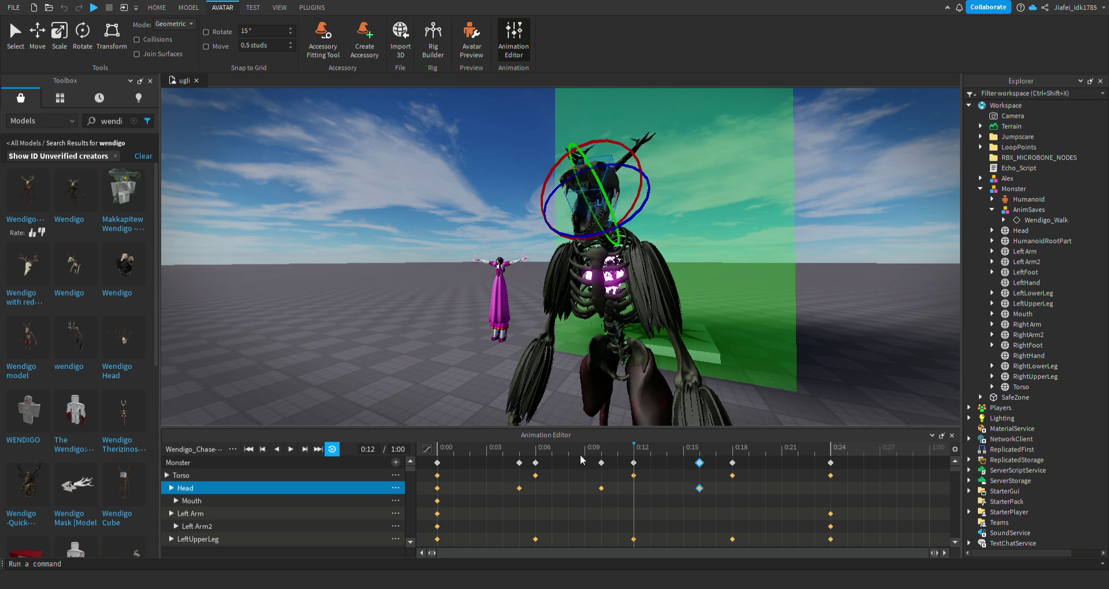
{"action": "key", "text": "space"}
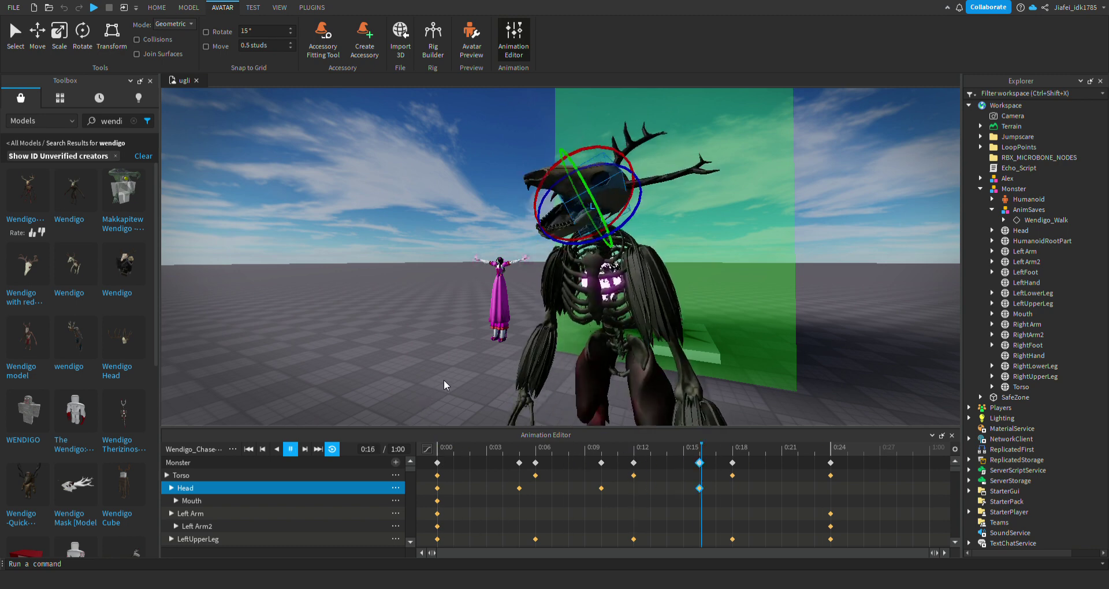
{"action": "key", "text": "space"}
{"action": "left_click", "coordinate": [547, 451]}
{"action": "left_click_drag", "start_coordinate": [548, 451], "coordinate": [591, 449]}
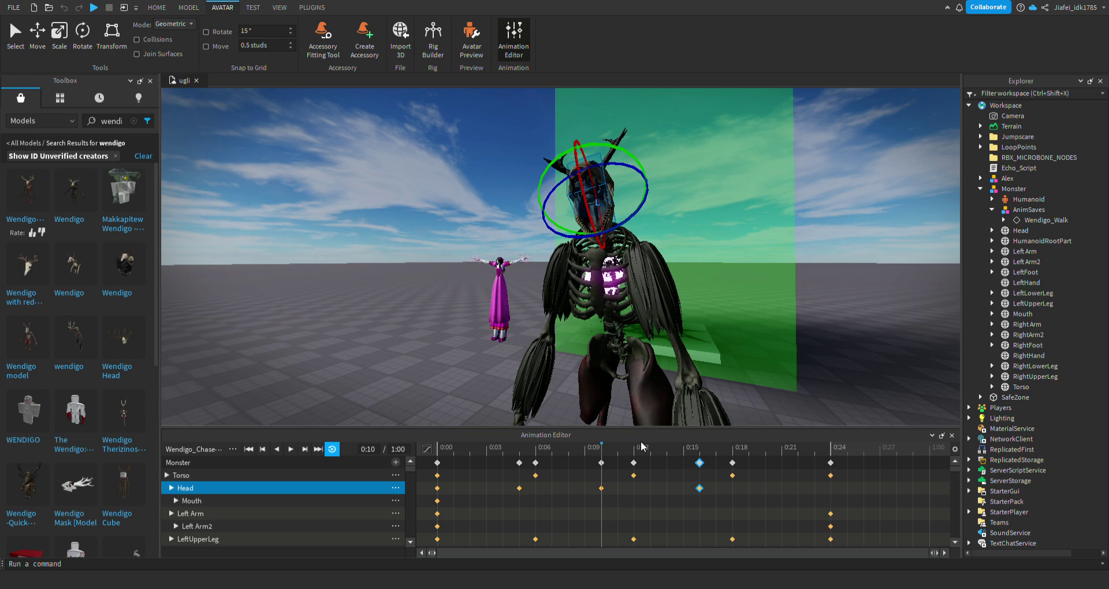
{"action": "left_click_drag", "start_coordinate": [683, 451], "coordinate": [700, 450]}
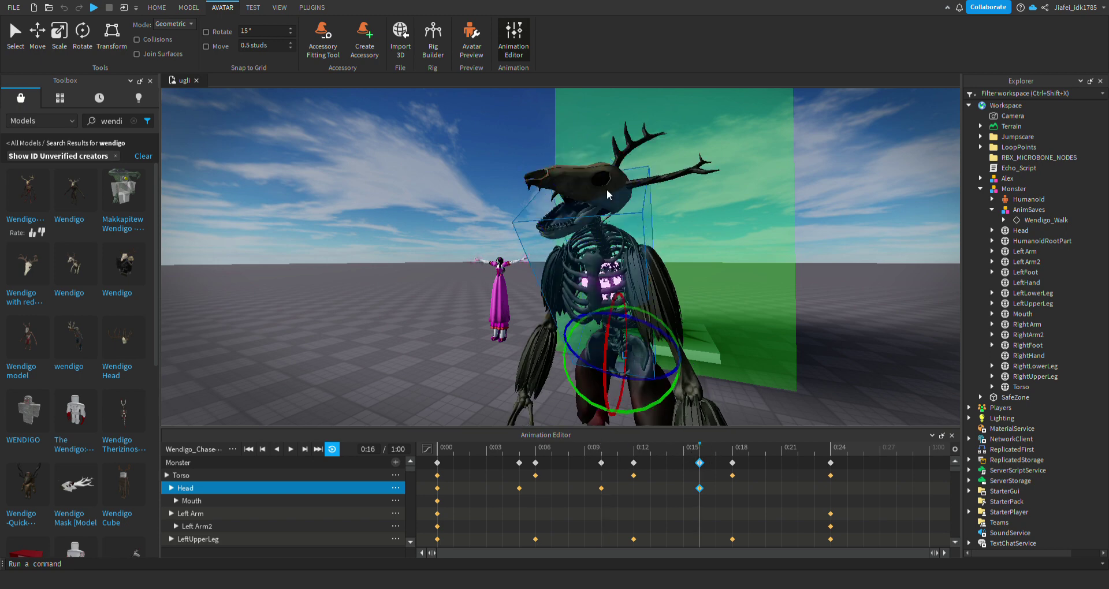
Rotate the head forward and downward in the 0:19 pose
{"action": "double_click", "coordinate": [304, 488]}
{"action": "left_click", "coordinate": [286, 490]}
{"action": "left_click_drag", "start_coordinate": [609, 237], "coordinate": [599, 261]}
{"action": "left_click", "coordinate": [748, 449]}
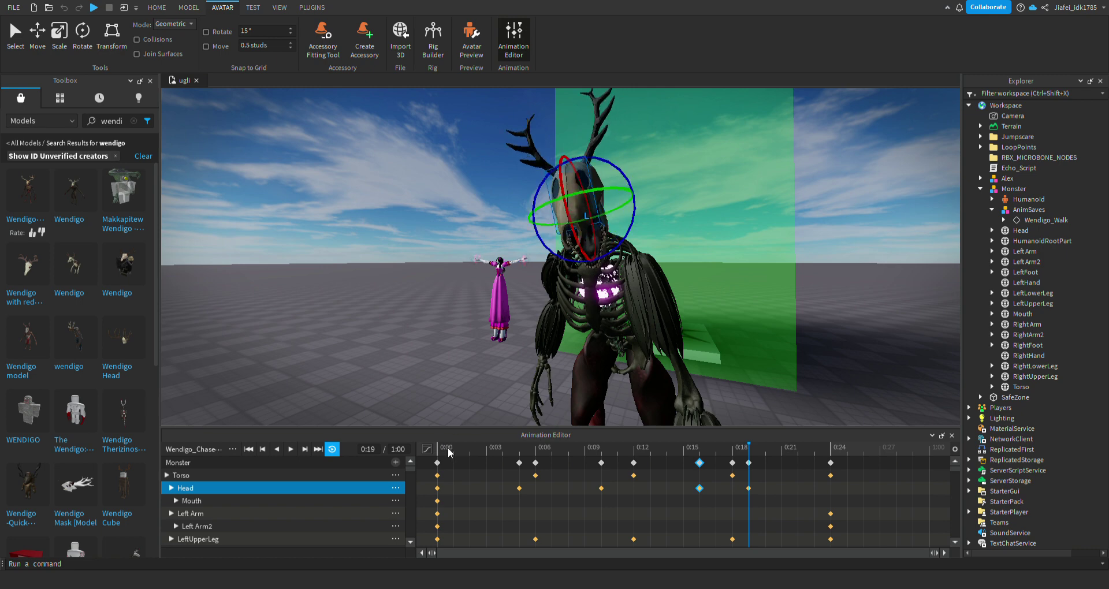
Copy all 0:00 keyframes to 0:24 to close the loop and play the animation
{"action": "left_click_drag", "start_coordinate": [449, 448], "coordinate": [428, 466]}
{"action": "left_click_drag", "start_coordinate": [491, 449], "coordinate": [831, 458]}
{"action": "key", "text": "ctrl+v"}
{"action": "scroll", "coordinate": [806, 372], "scroll_direction": "down", "scroll_amount": 3}
{"action": "key", "text": "space"}
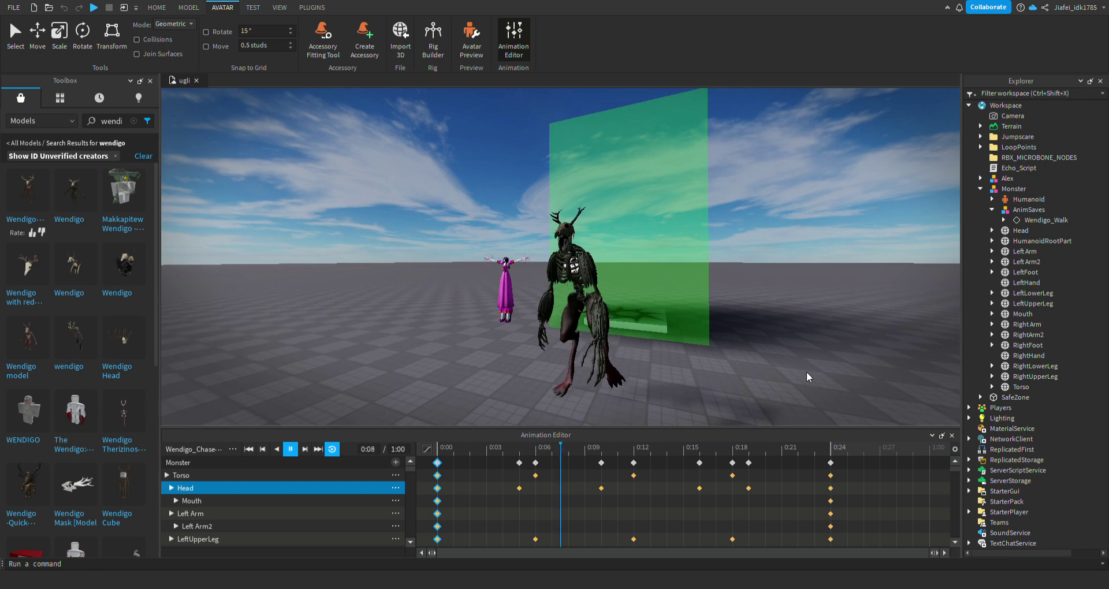
{"action": "scroll", "coordinate": [806, 372], "scroll_direction": "up", "scroll_amount": 5}
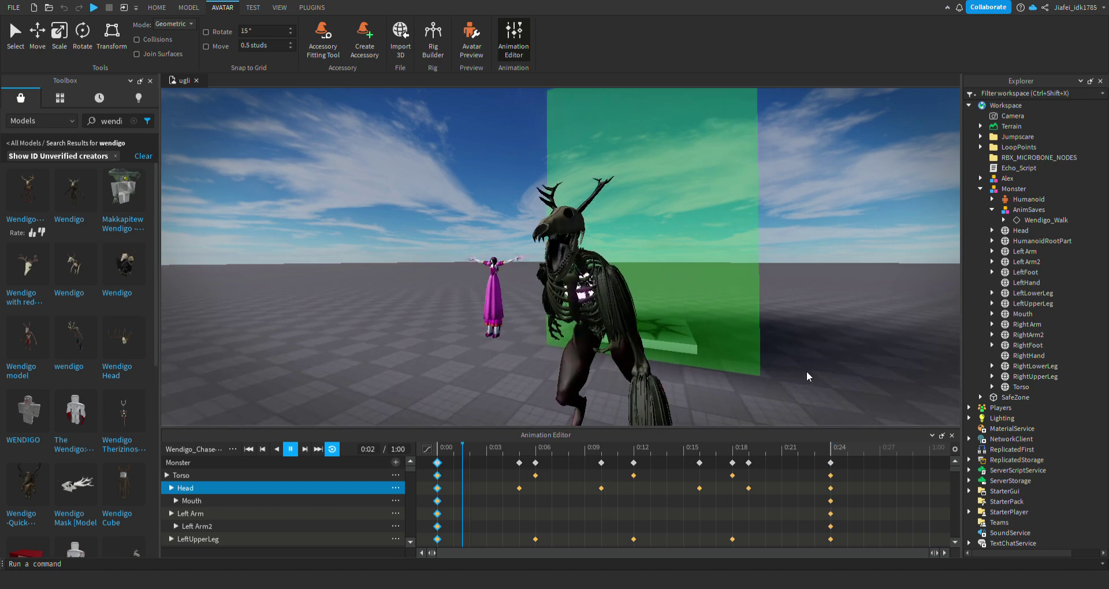
Rotate the mouth on Z to about 59° at 0:06, 22° at 0:12 and -6° at 0:18
{"action": "left_click", "coordinate": [539, 450]}
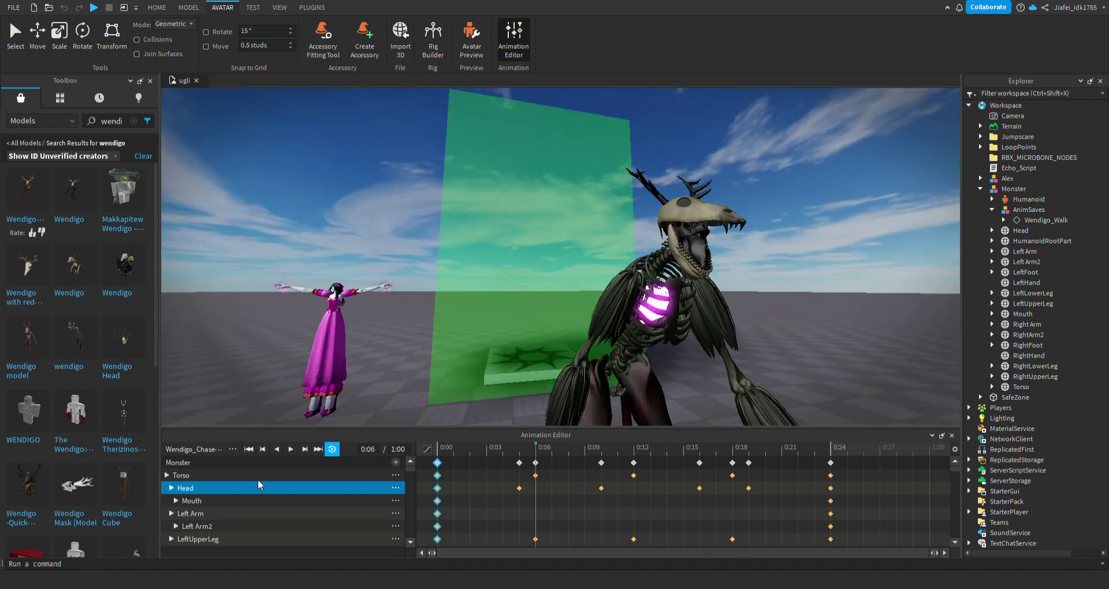
{"action": "left_click", "coordinate": [265, 499]}
{"action": "left_click_drag", "start_coordinate": [734, 194], "coordinate": [744, 177]}
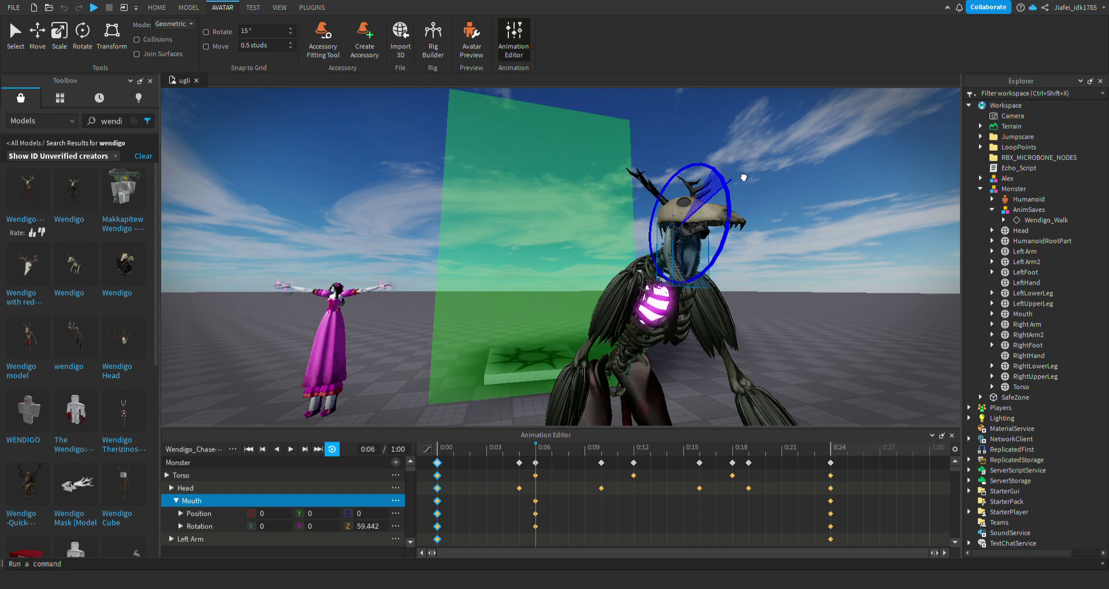
{"action": "left_click", "coordinate": [634, 448]}
{"action": "left_click_drag", "start_coordinate": [709, 189], "coordinate": [670, 168]}
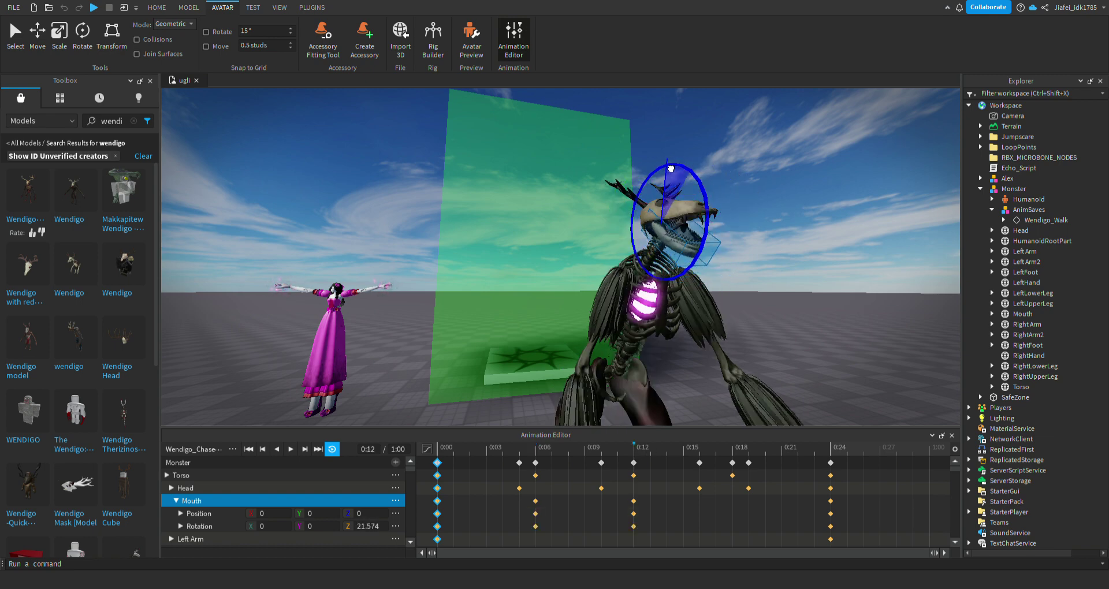
{"action": "left_click", "coordinate": [732, 448]}
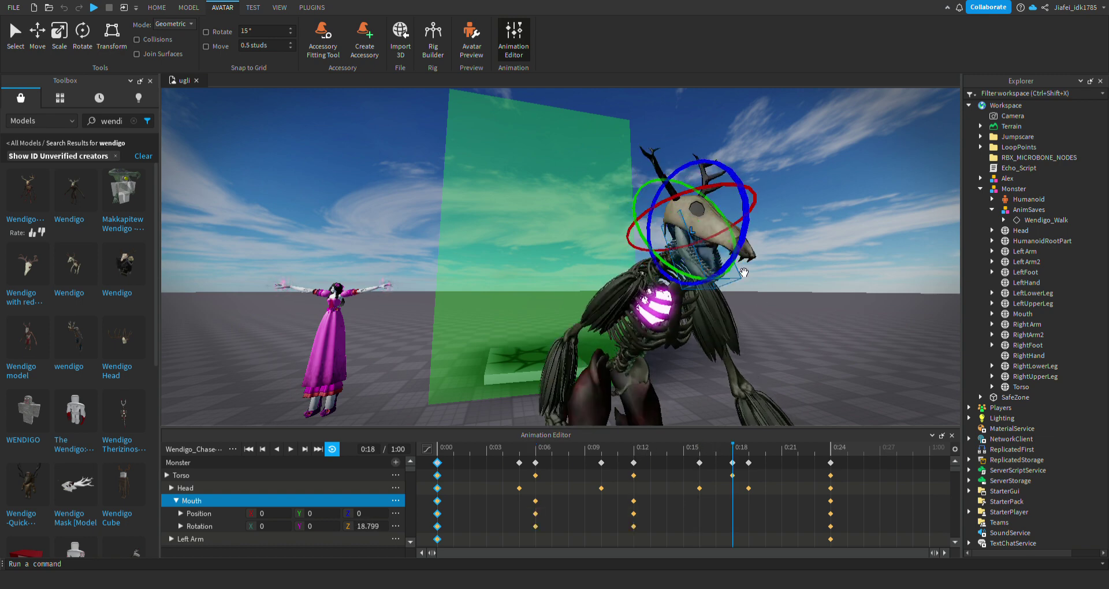
{"action": "left_click_drag", "start_coordinate": [758, 253], "coordinate": [734, 217]}
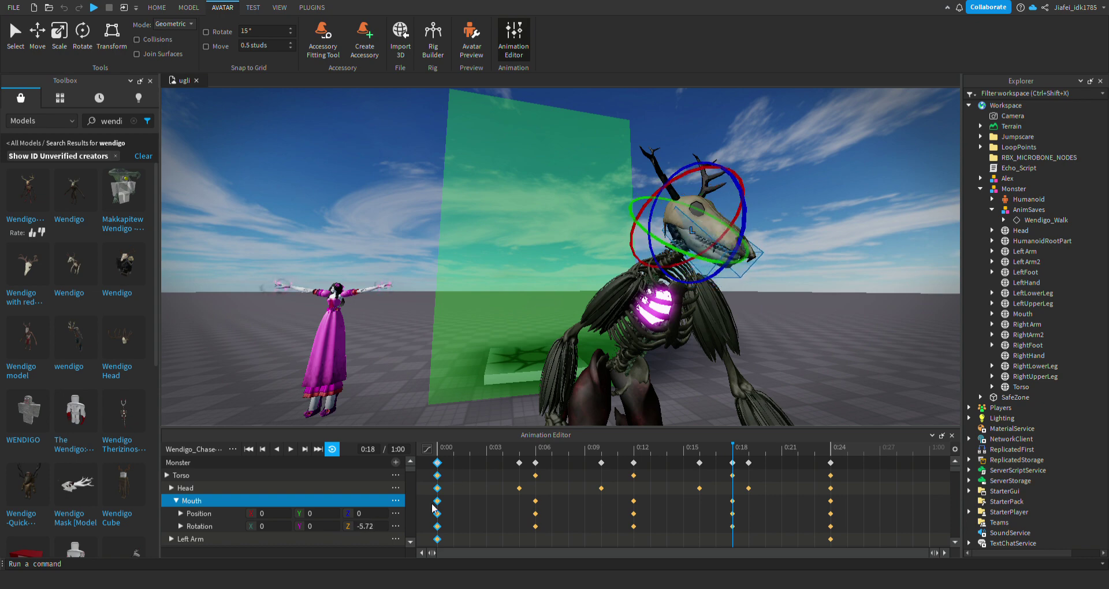
Paste the 0:00 pose onto 0:24 again and play the loop from farther away
{"action": "left_click_drag", "start_coordinate": [452, 449], "coordinate": [831, 467]}
{"action": "left_click", "coordinate": [176, 501]}
{"action": "key", "text": "space"}
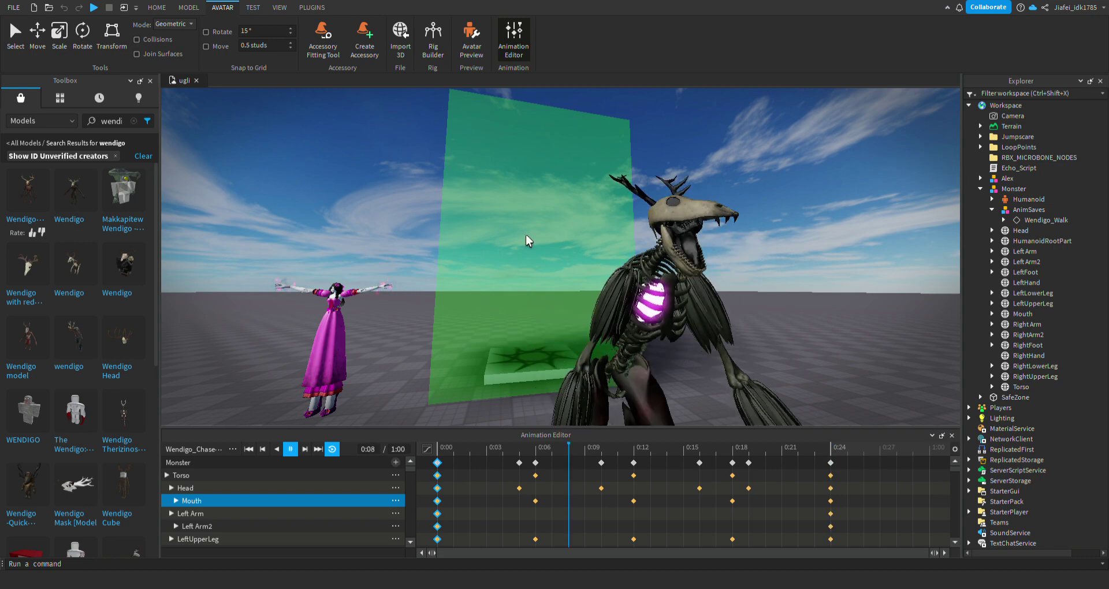
{"action": "right_click_drag", "start_coordinate": [561, 216], "coordinate": [560, 217]}
{"action": "key", "text": "s"}
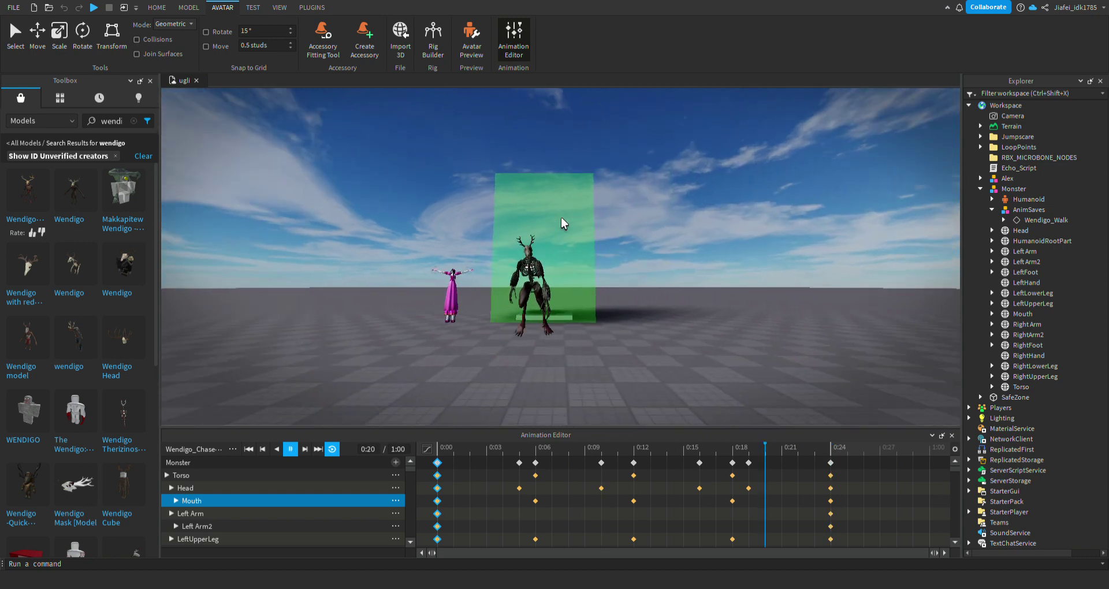
{"action": "key", "text": "a"}
Move the 0:19 Head keyframe to 0:18 and the 0:16 one to 0:14, and check the head timing in playback
{"action": "left_click_drag", "start_coordinate": [750, 488], "coordinate": [732, 488]}
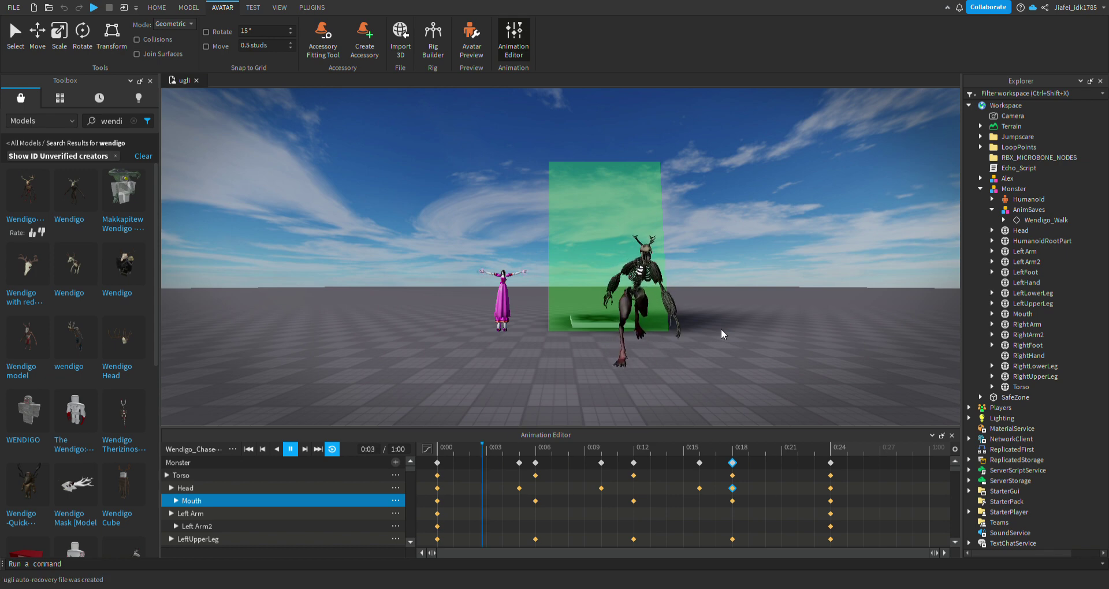
{"action": "key", "text": "d"}
{"action": "left_click_drag", "start_coordinate": [605, 438], "coordinate": [539, 445]}
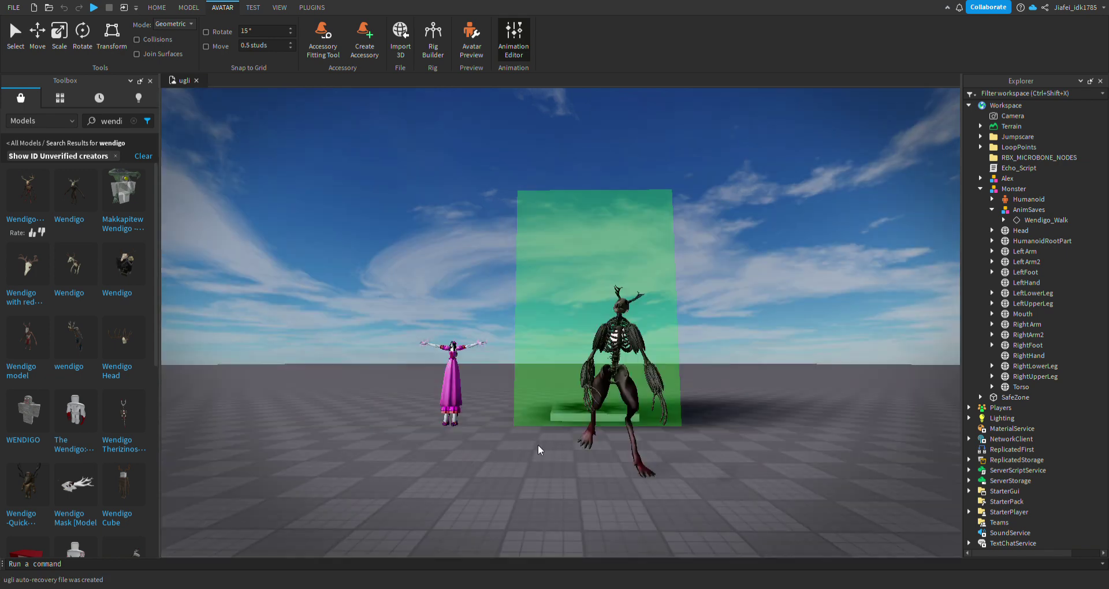
{"action": "left_click_drag", "start_coordinate": [566, 359], "coordinate": [641, 407]}
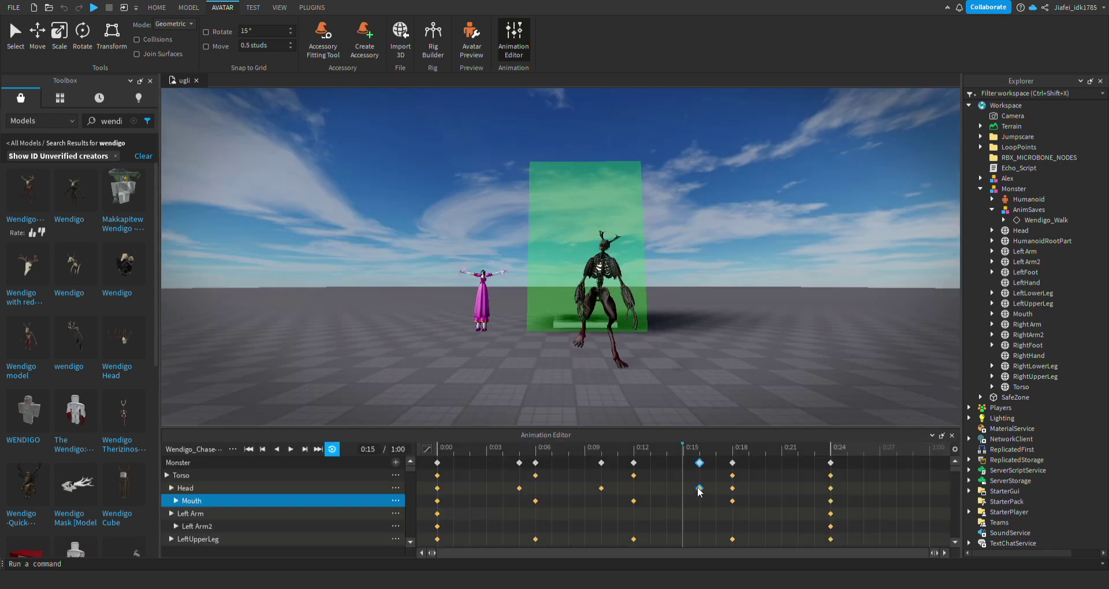
{"action": "left_click_drag", "start_coordinate": [699, 490], "coordinate": [666, 490]}
{"action": "key", "text": "space"}
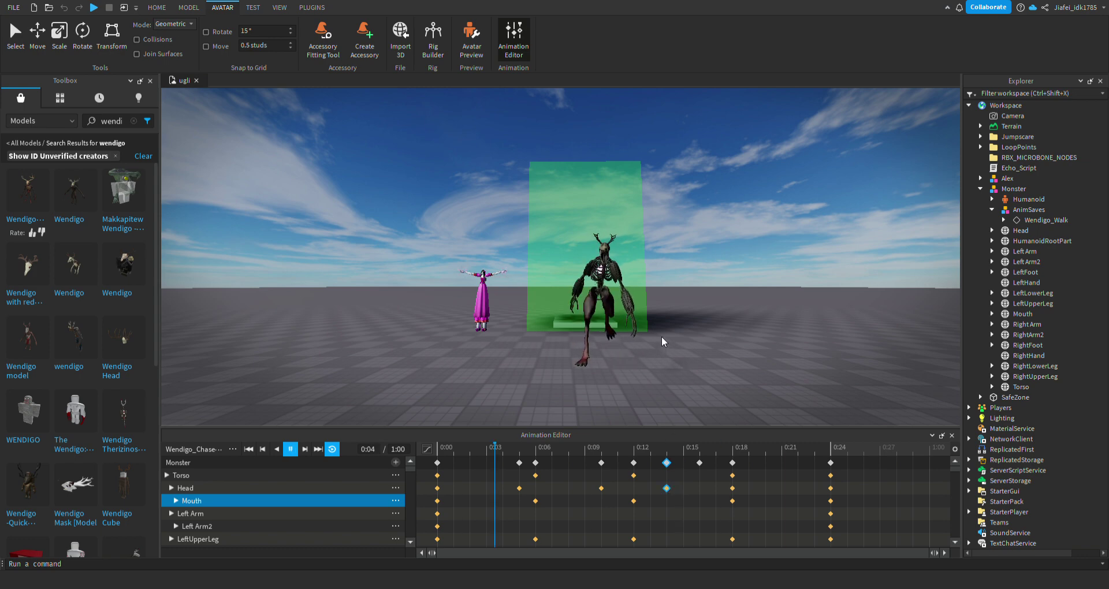
{"action": "right_click_drag", "start_coordinate": [661, 337], "coordinate": [662, 337]}
{"action": "key", "text": "w"}
{"action": "key", "text": "space"}
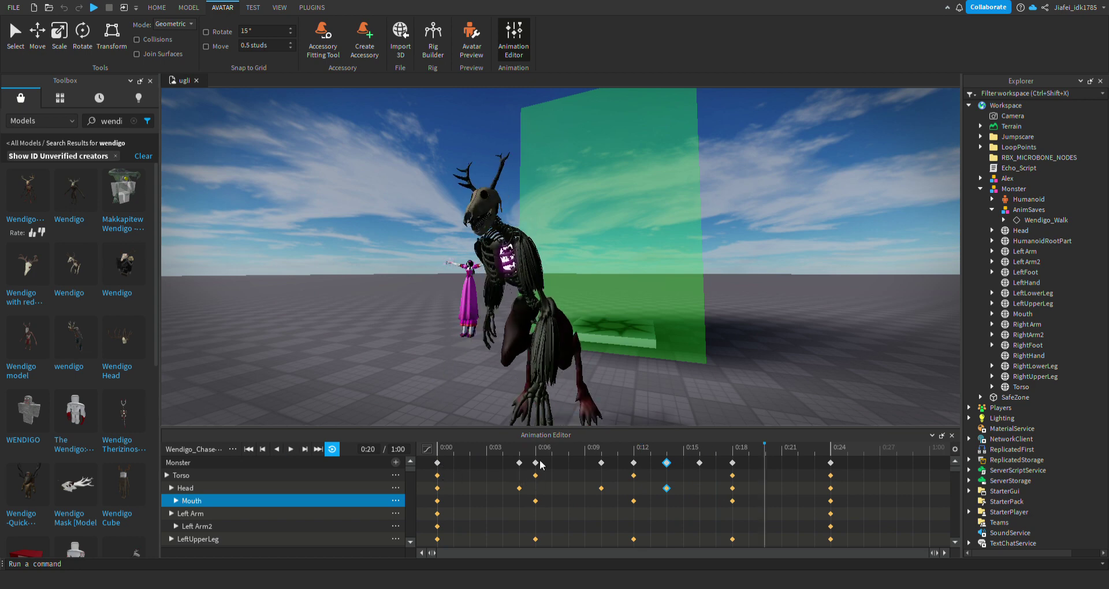
Lean the torso slightly forward in the 0:12 pose and play the motion
{"action": "left_click_drag", "start_coordinate": [537, 452], "coordinate": [634, 448]}
{"action": "left_click", "coordinate": [529, 272]}
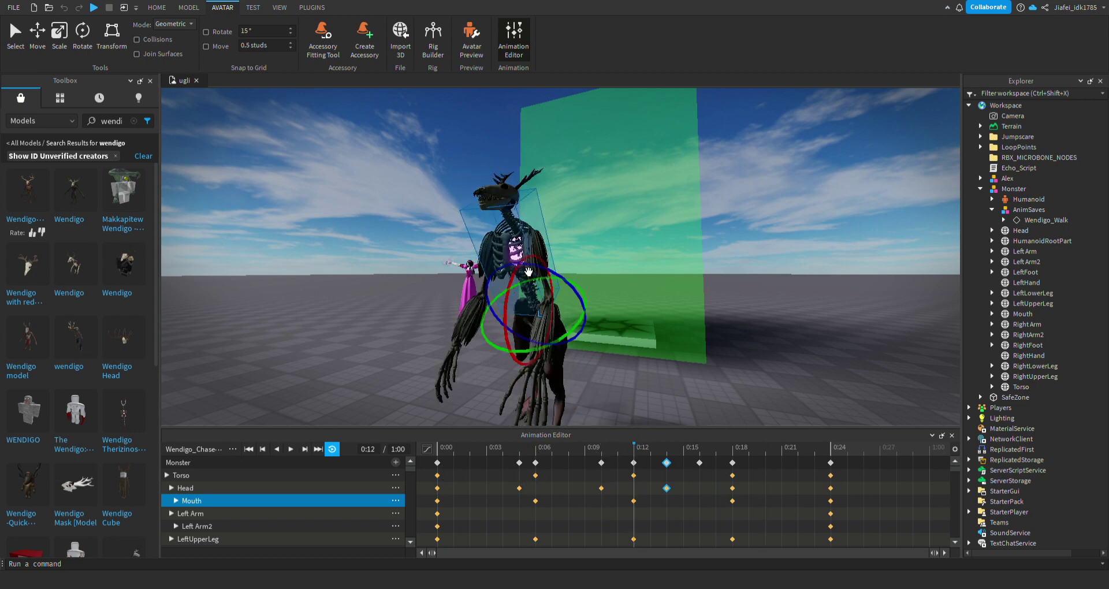
{"action": "left_click_drag", "start_coordinate": [529, 287], "coordinate": [512, 282]}
{"action": "key", "text": "space"}
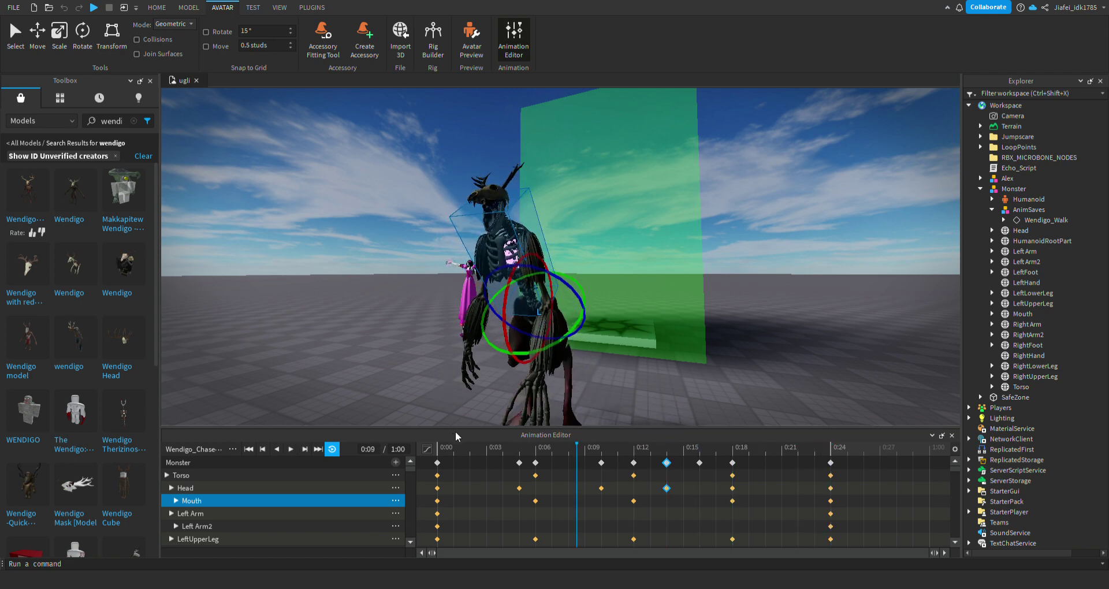
Refresh the 0:24 pose with a copy of the 0:00 keyframes and replay the loop
{"action": "left_click", "coordinate": [443, 449]}
{"action": "left_click_drag", "start_coordinate": [442, 450], "coordinate": [634, 448]}
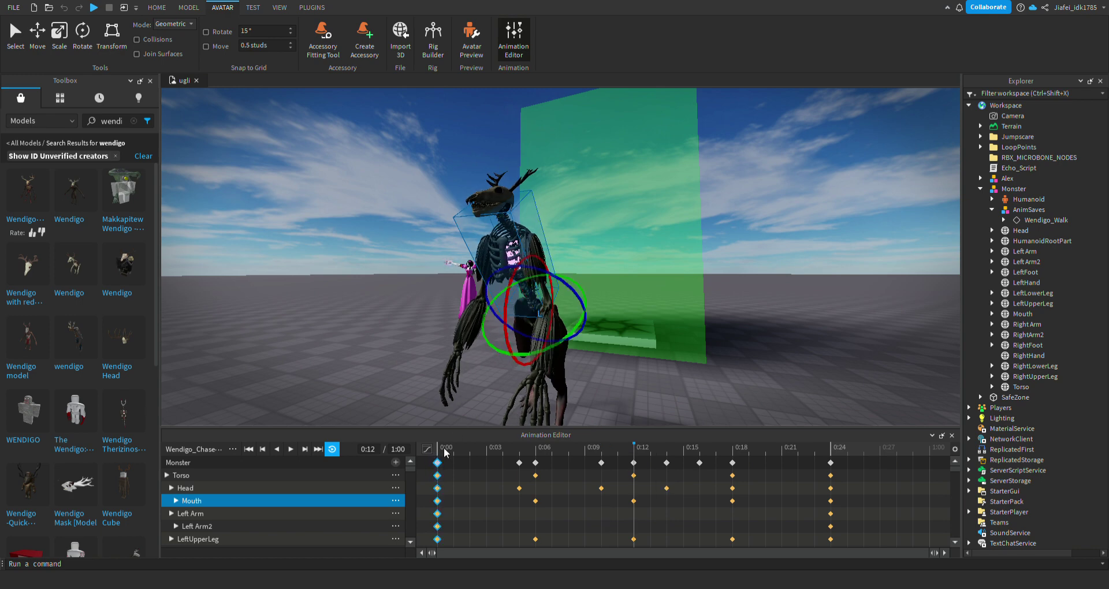
{"action": "left_click_drag", "start_coordinate": [445, 452], "coordinate": [819, 472]}
{"action": "key", "text": "space"}
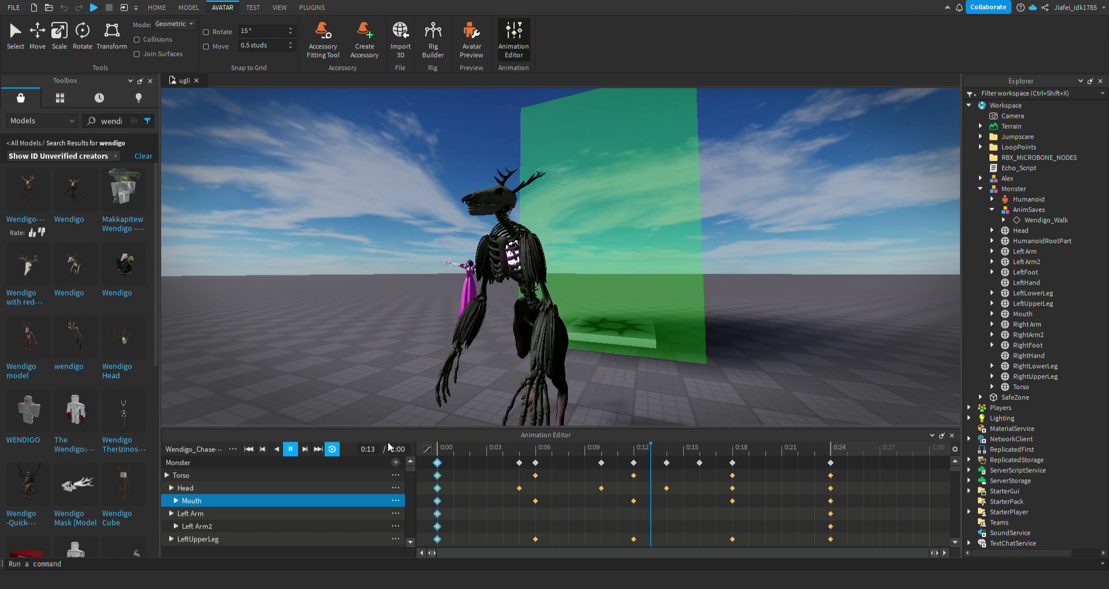
Rotate the torso with a slight lean in the 0:00 pose
{"action": "left_click", "coordinate": [437, 450]}
{"action": "left_click", "coordinate": [508, 312]}
{"action": "left_click_drag", "start_coordinate": [523, 310], "coordinate": [512, 295]}
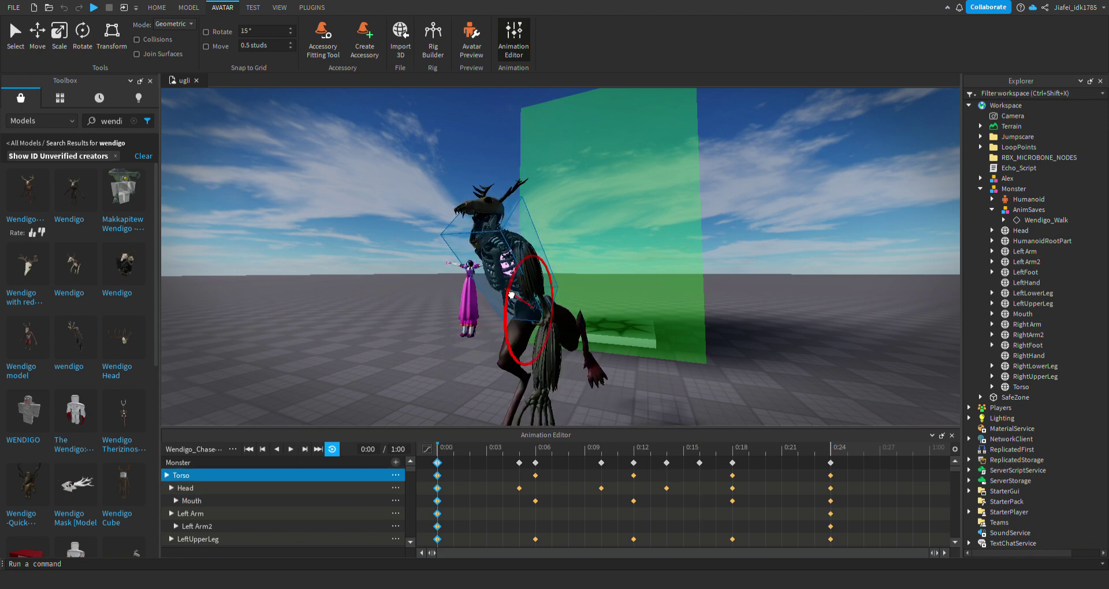
Play the loop from a distance and from the opposite side to examine the whole run motion
{"action": "left_click", "coordinate": [469, 447]}
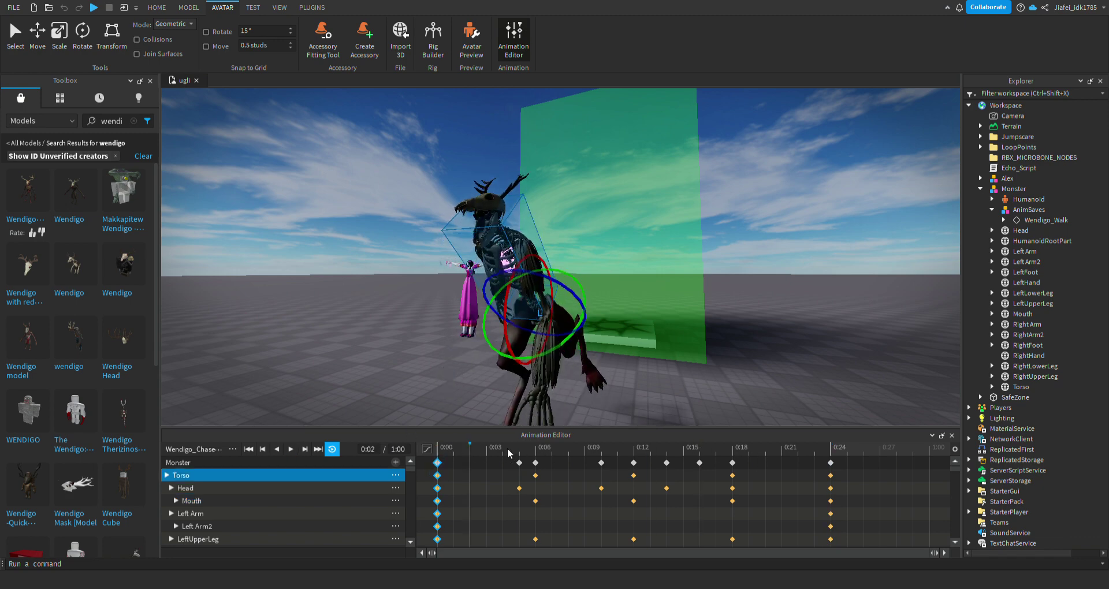
{"action": "key", "text": "space"}
{"action": "scroll", "coordinate": [690, 263], "scroll_direction": "down", "scroll_amount": 5}
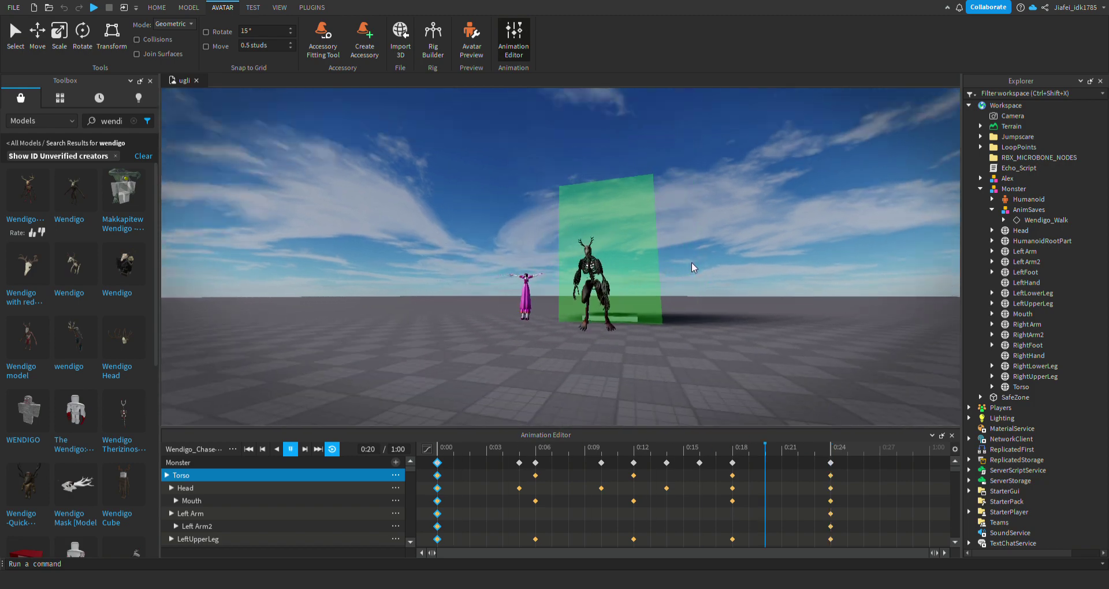
{"action": "key", "text": "a"}
{"action": "right_click_drag", "start_coordinate": [692, 262], "coordinate": [692, 262]}
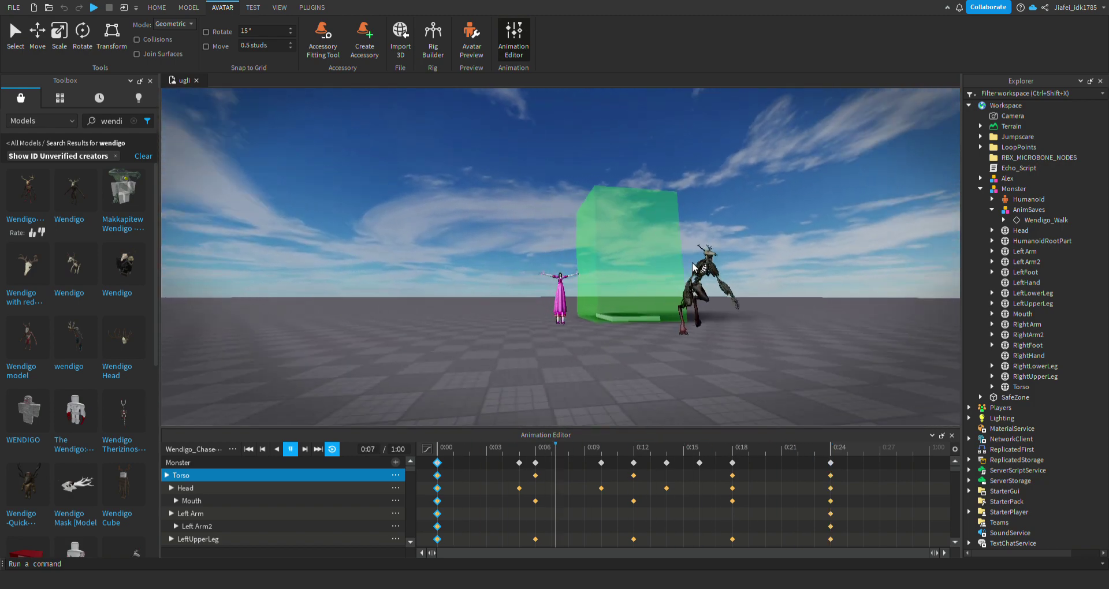
{"action": "scroll", "coordinate": [692, 264], "scroll_direction": "up", "scroll_amount": 8}
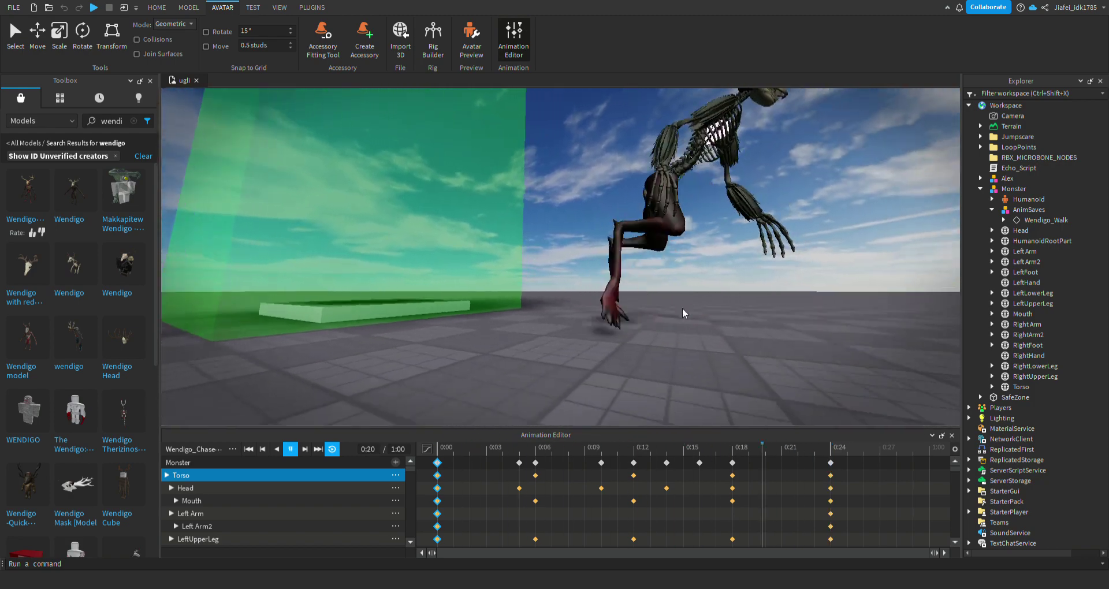
Try rotating the left arm at 0:08 to add an arm swing to the run
{"action": "key", "text": "d"}
{"action": "right_click_drag", "start_coordinate": [682, 307], "coordinate": [682, 308]}
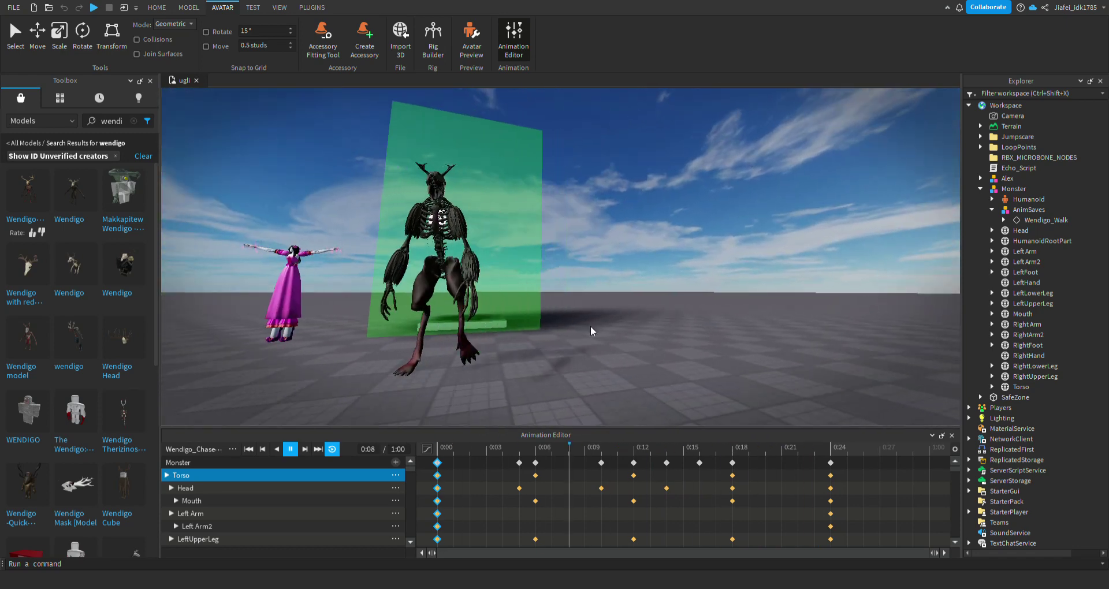
{"action": "left_click", "coordinate": [471, 279]}
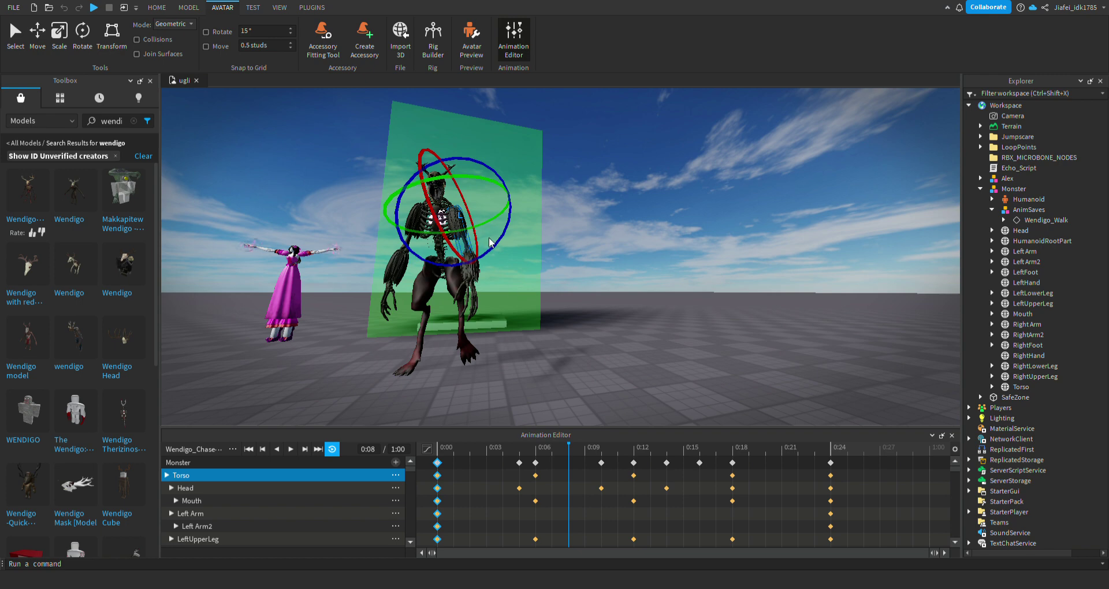
{"action": "left_click_drag", "start_coordinate": [490, 251], "coordinate": [465, 260]}
{"action": "left_click_drag", "start_coordinate": [473, 248], "coordinate": [518, 227]}
Try a left arm rotation in the 0:18 pose and refresh the 0:24 pose with a copy of the 0:00 keyframes
{"action": "left_click", "coordinate": [549, 276]}
{"action": "key", "text": "w"}
{"action": "key", "text": "a"}
{"action": "left_click", "coordinate": [743, 451]}
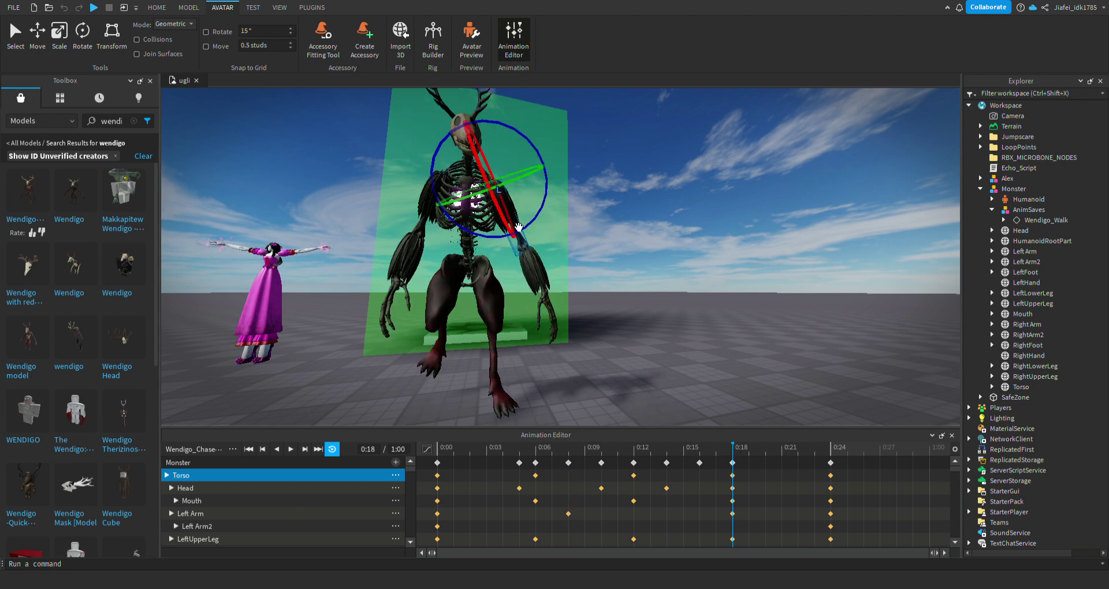
{"action": "left_click_drag", "start_coordinate": [446, 447], "coordinate": [832, 461]}
{"action": "key", "text": "space"}
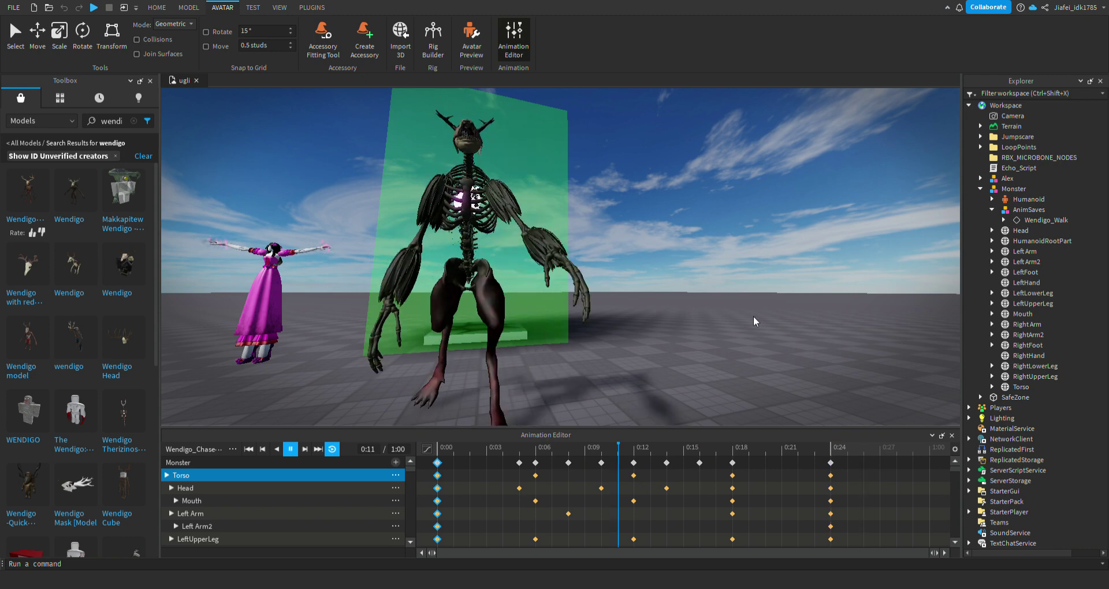
Try rotating the left arm inward in the 0:06 pose and play the loop from farther away
{"action": "key", "text": "space"}
{"action": "left_click_drag", "start_coordinate": [469, 443], "coordinate": [536, 450]}
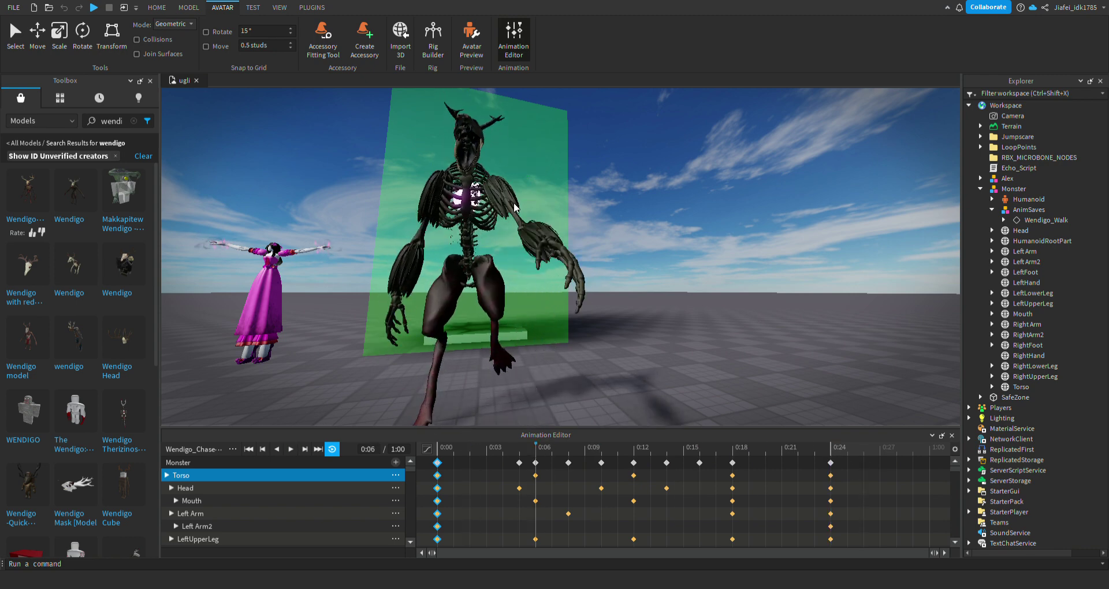
{"action": "key", "text": "space"}
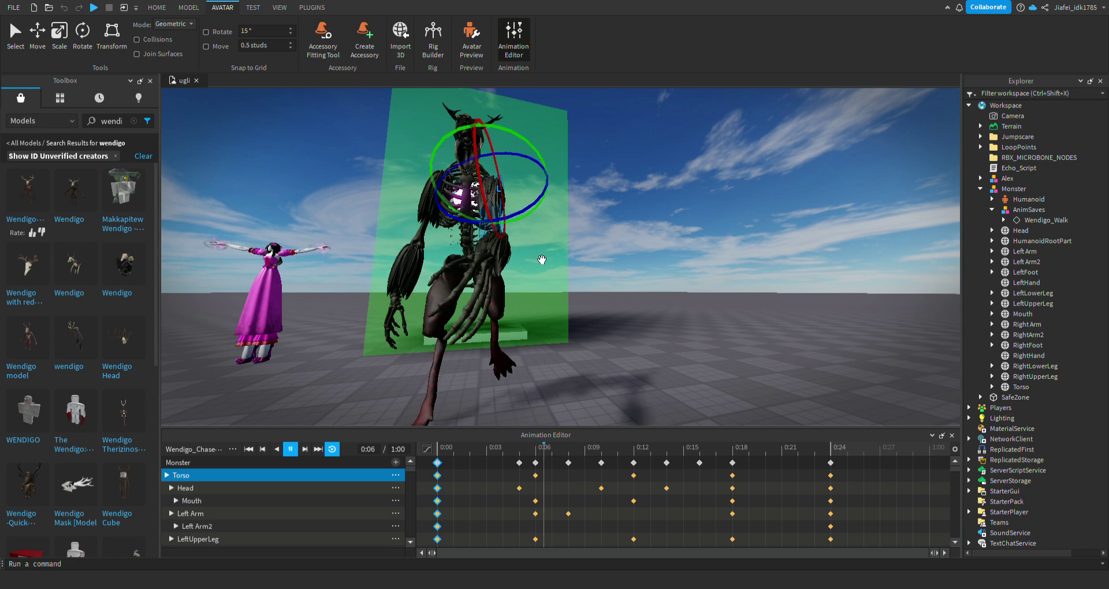
{"action": "scroll", "coordinate": [608, 300], "scroll_direction": "down", "scroll_amount": 6}
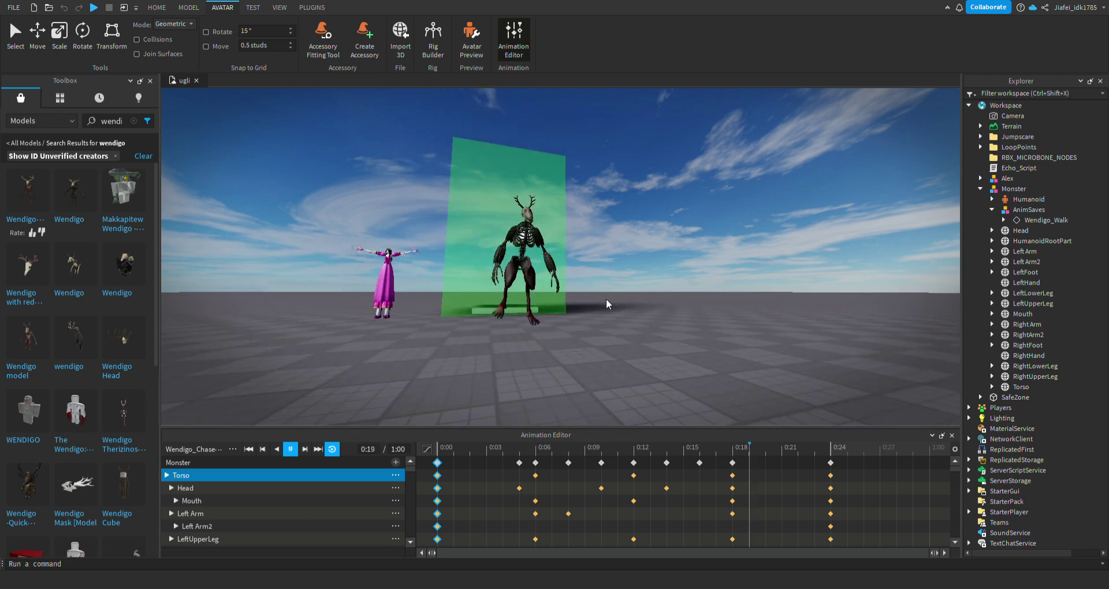
Undo the left arm keyframes at 0:06, 0:08 and 0:18 and replay the loop
{"action": "left_click", "coordinate": [418, 463]}
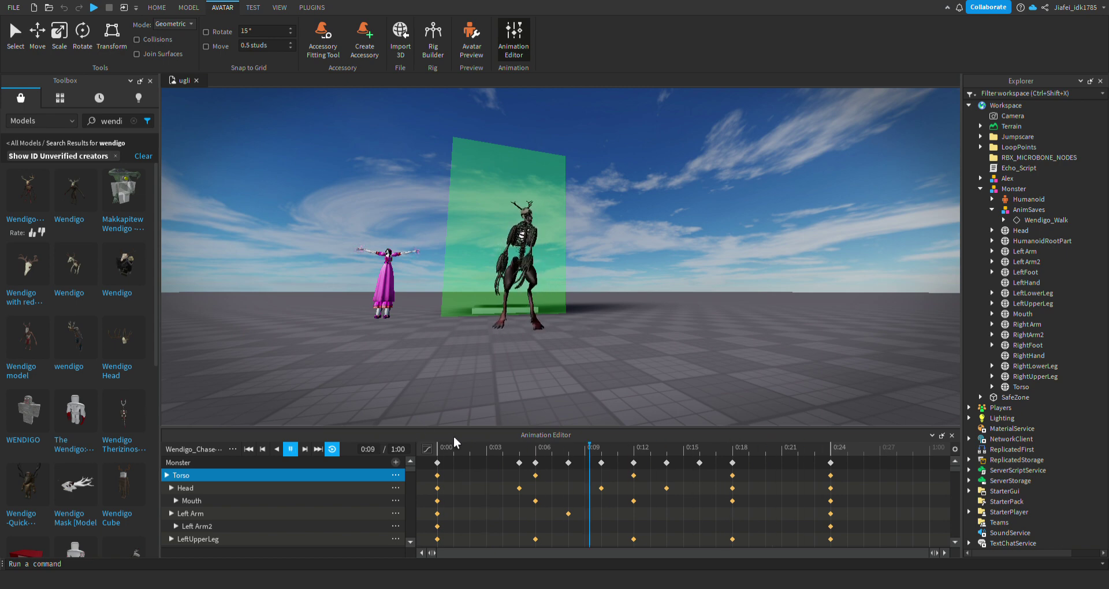
{"action": "key", "text": "space"}
{"action": "key", "text": "space"}
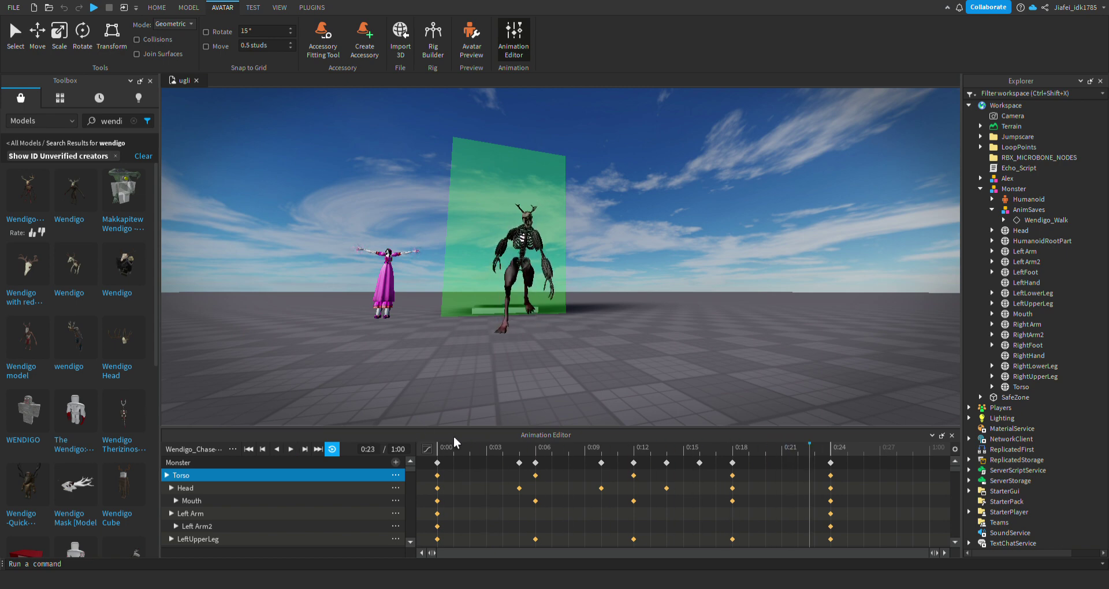
{"action": "scroll", "coordinate": [457, 405], "scroll_direction": "up", "scroll_amount": 5}
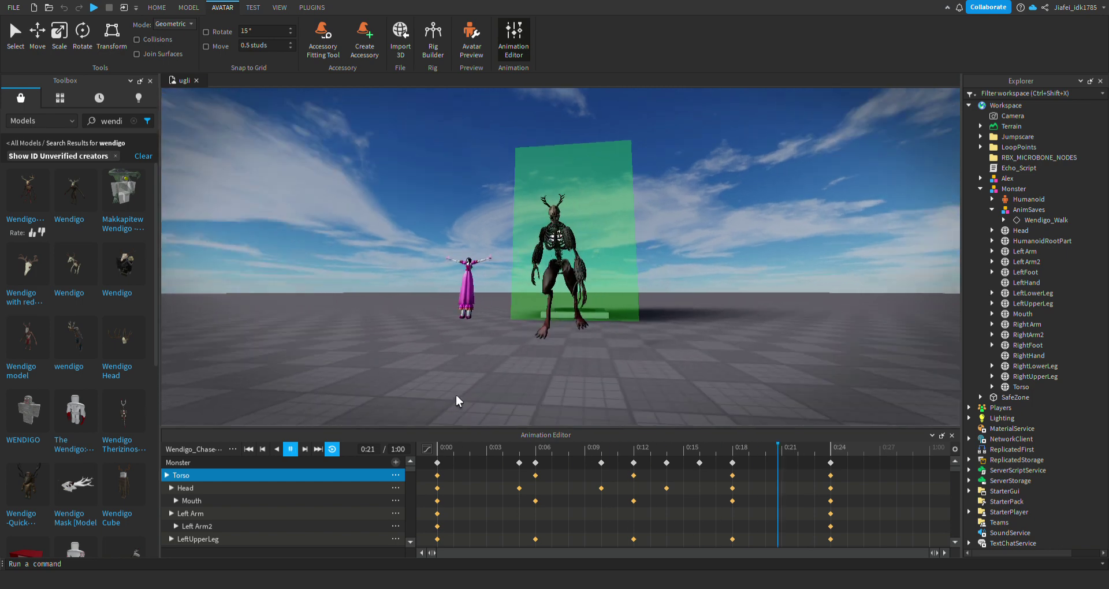
{"action": "key", "text": "space"}
Rotate the left arm and swing its forearm (Left Arm2) outward in the 0:05 pose
{"action": "left_click", "coordinate": [519, 448]}
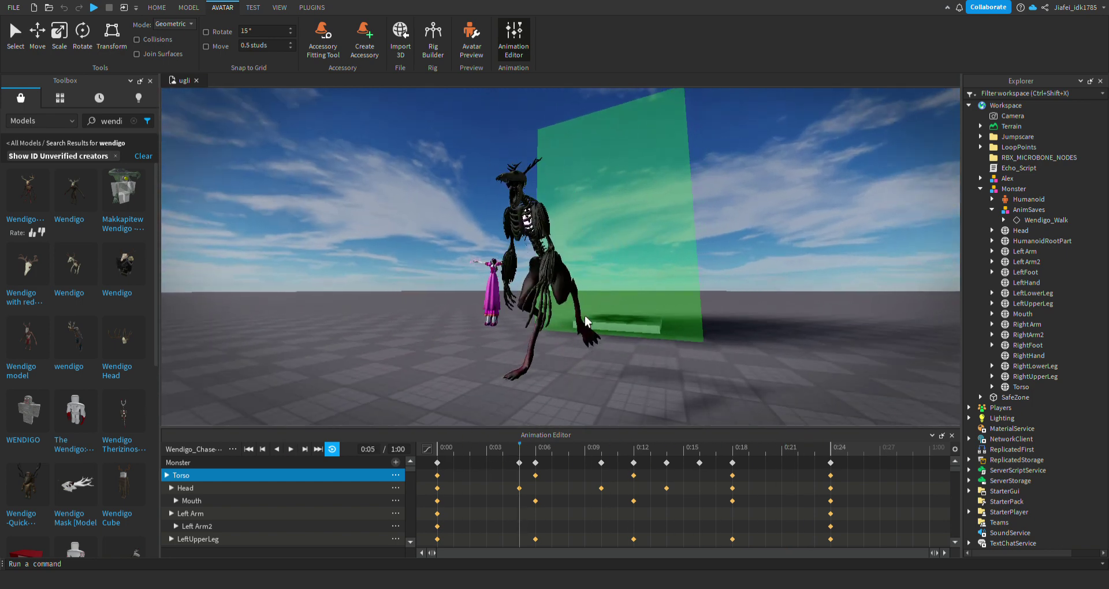
{"action": "left_click_drag", "start_coordinate": [579, 261], "coordinate": [619, 263]}
{"action": "right_click_drag", "start_coordinate": [619, 262], "coordinate": [619, 262]}
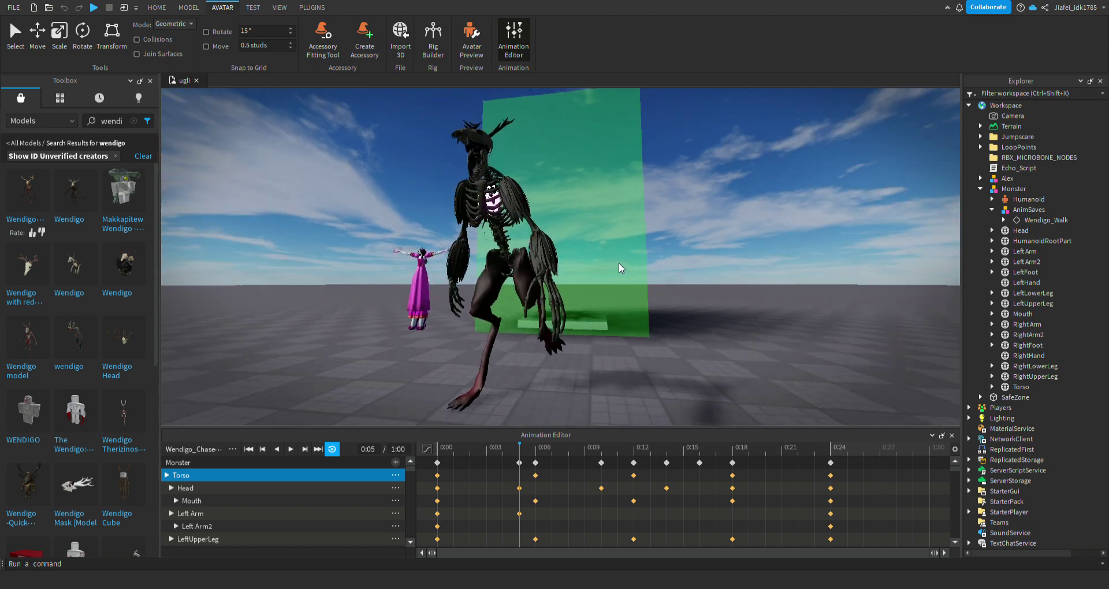
{"action": "scroll", "coordinate": [619, 263], "scroll_direction": "up", "scroll_amount": 2}
{"action": "scroll", "coordinate": [591, 246], "scroll_direction": "up", "scroll_amount": 10}
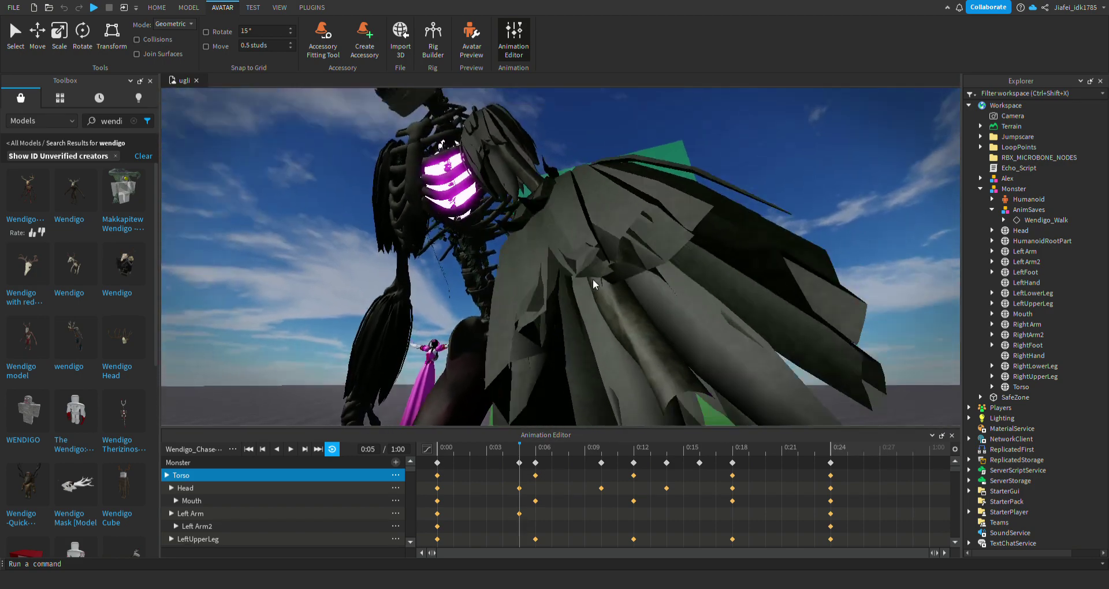
{"action": "mouse_move", "coordinate": [593, 279]}
{"action": "right_mouse_down"}
{"action": "mouse_move", "coordinate": [594, 296]}
{"action": "mouse_move", "coordinate": [535, 310]}
{"action": "mouse_move", "coordinate": [601, 264]}
{"action": "right_mouse_up"}
{"action": "scroll", "coordinate": [547, 314], "scroll_direction": "down", "scroll_amount": 2}
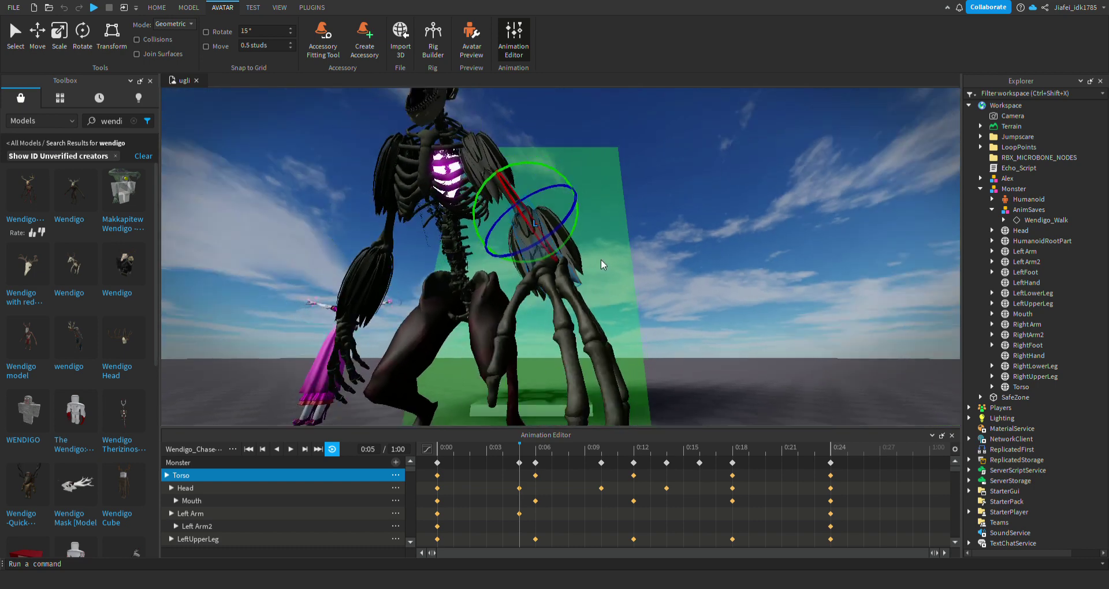
{"action": "left_click_drag", "start_coordinate": [580, 241], "coordinate": [624, 355]}
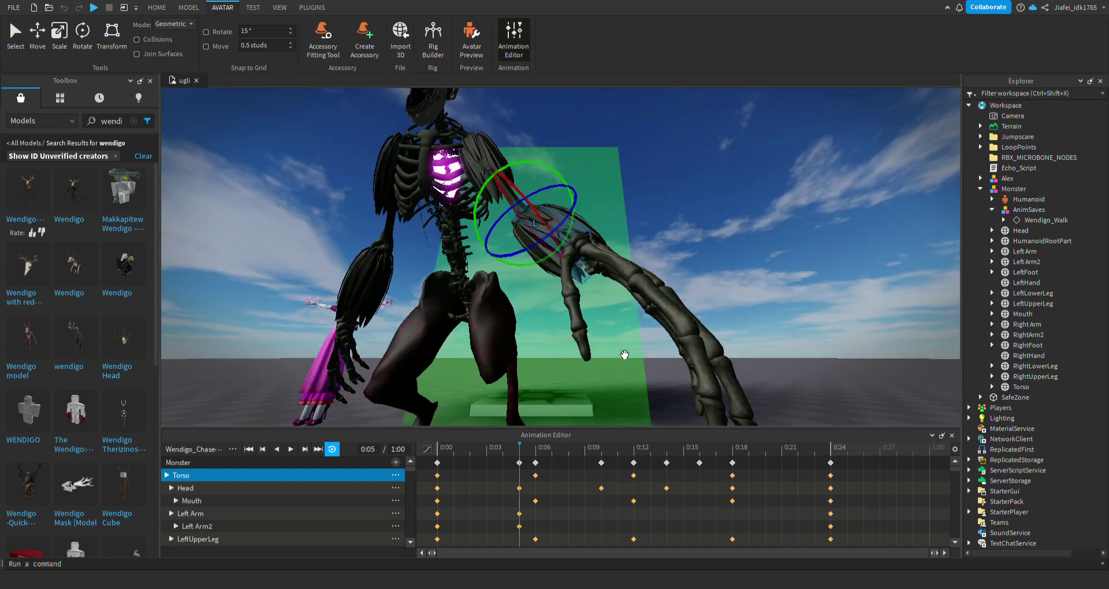
Rotate the left arm and its forearm (Left Arm2) inward in the 0:12 pose
{"action": "left_click", "coordinate": [627, 448]}
{"action": "right_click_drag", "start_coordinate": [532, 223], "coordinate": [551, 195]}
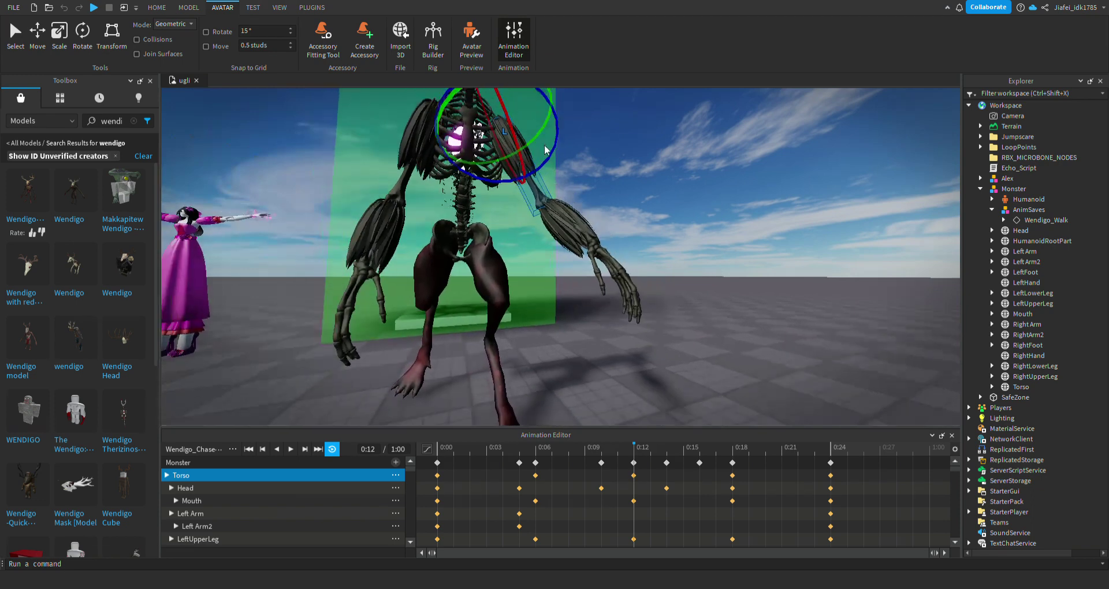
{"action": "left_click", "coordinate": [556, 280]}
{"action": "left_click", "coordinate": [218, 526]}
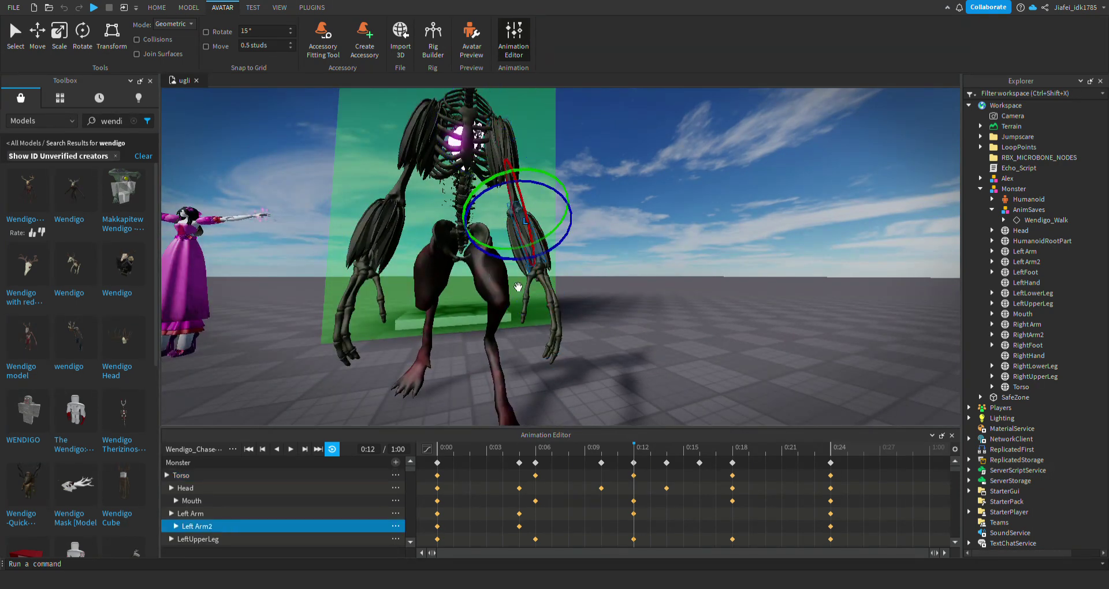
{"action": "left_click_drag", "start_coordinate": [518, 287], "coordinate": [504, 297]}
Rotate the left forearm (Left Arm2) and the left upper arm in the 0:18 pose
{"action": "left_click", "coordinate": [732, 461]}
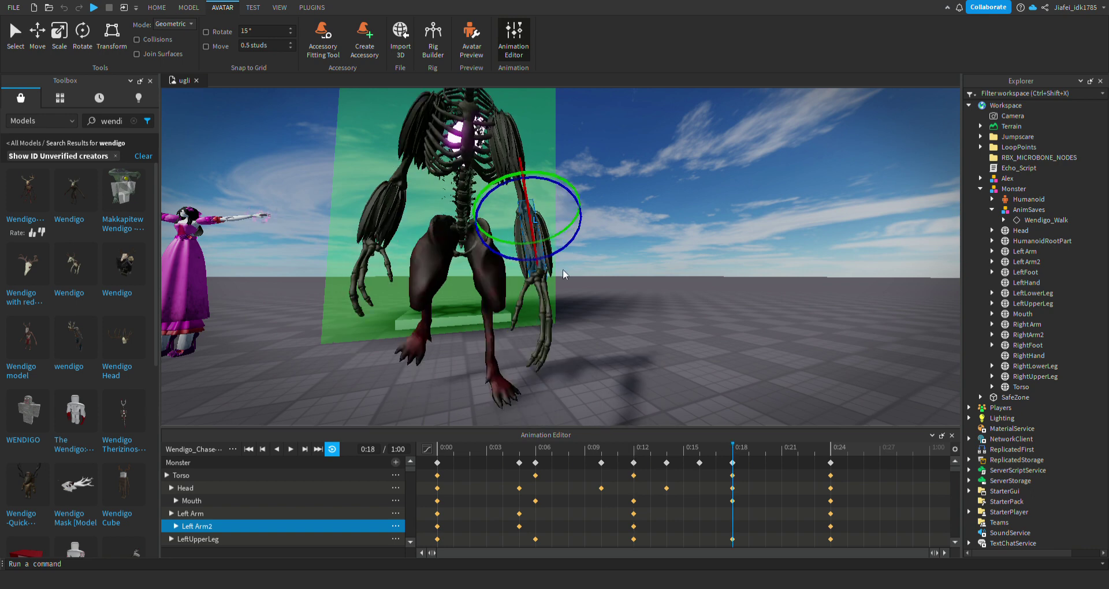
{"action": "left_click_drag", "start_coordinate": [562, 269], "coordinate": [567, 262]}
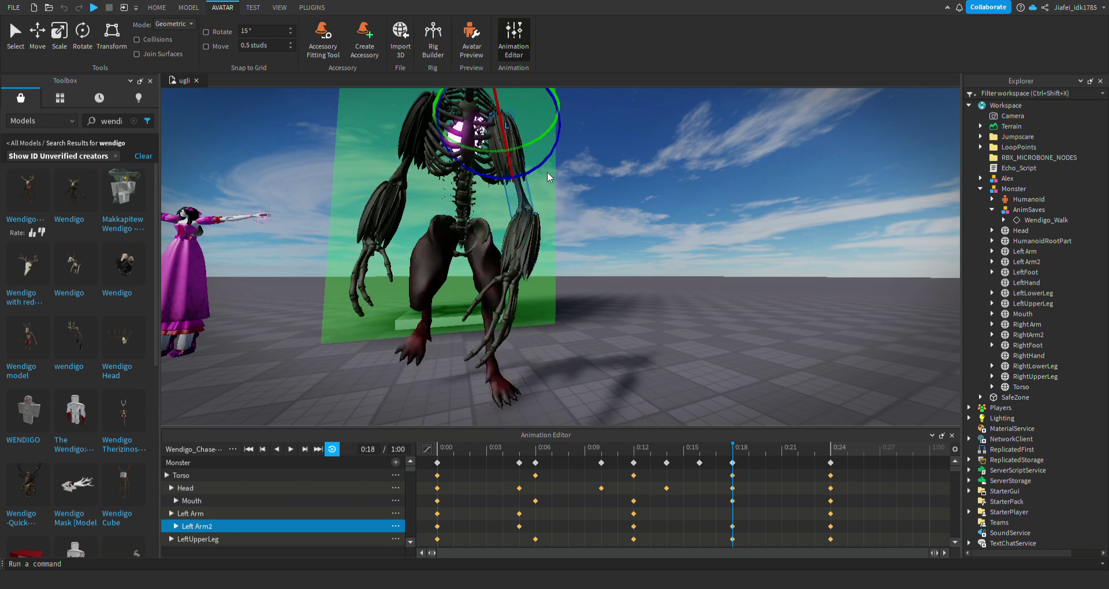
{"action": "left_click_drag", "start_coordinate": [548, 177], "coordinate": [555, 171]}
Refresh the 0:24 pose with a copy of the 0:00 keyframes and play the loop to check the arm swing
{"action": "key", "text": "space"}
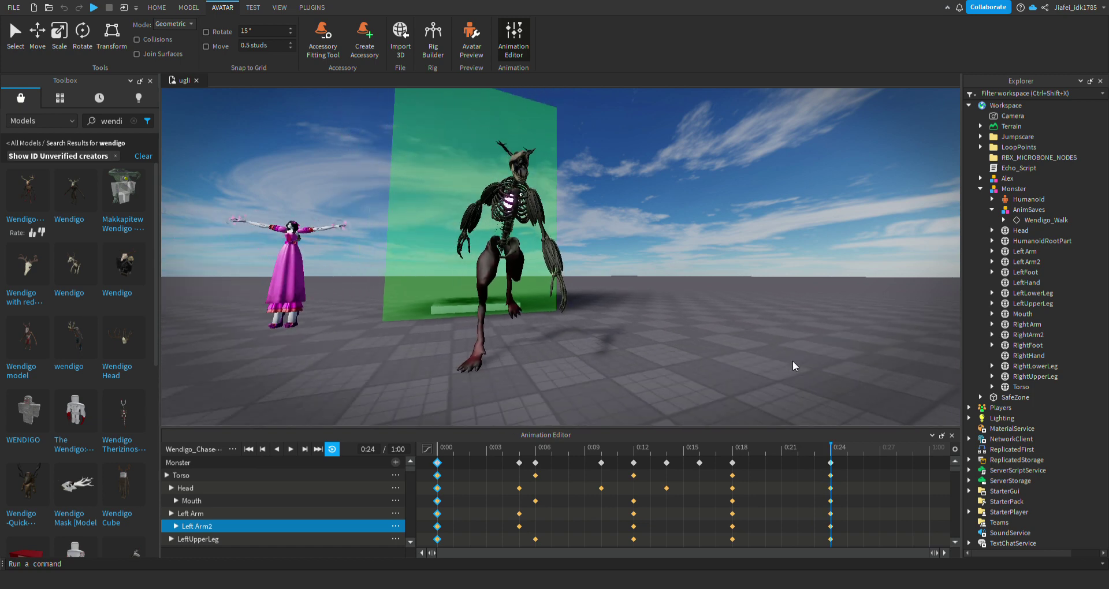
{"action": "key", "text": "space"}
{"action": "key", "text": "s"}
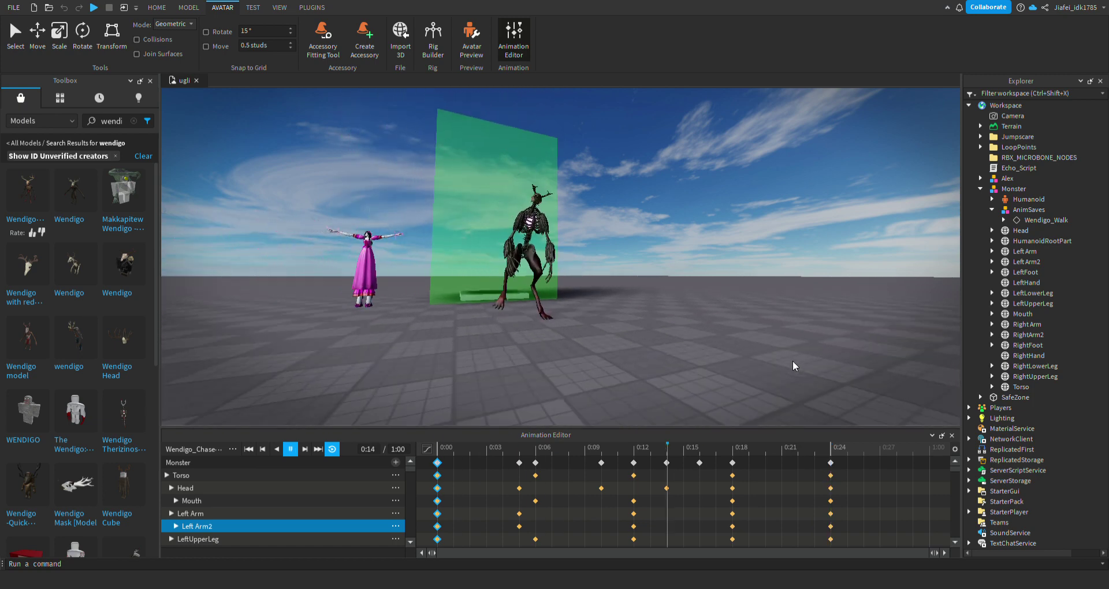
{"action": "right_click_drag", "start_coordinate": [793, 360], "coordinate": [793, 360]}
{"action": "scroll", "coordinate": [793, 361], "scroll_direction": "up", "scroll_amount": 6}
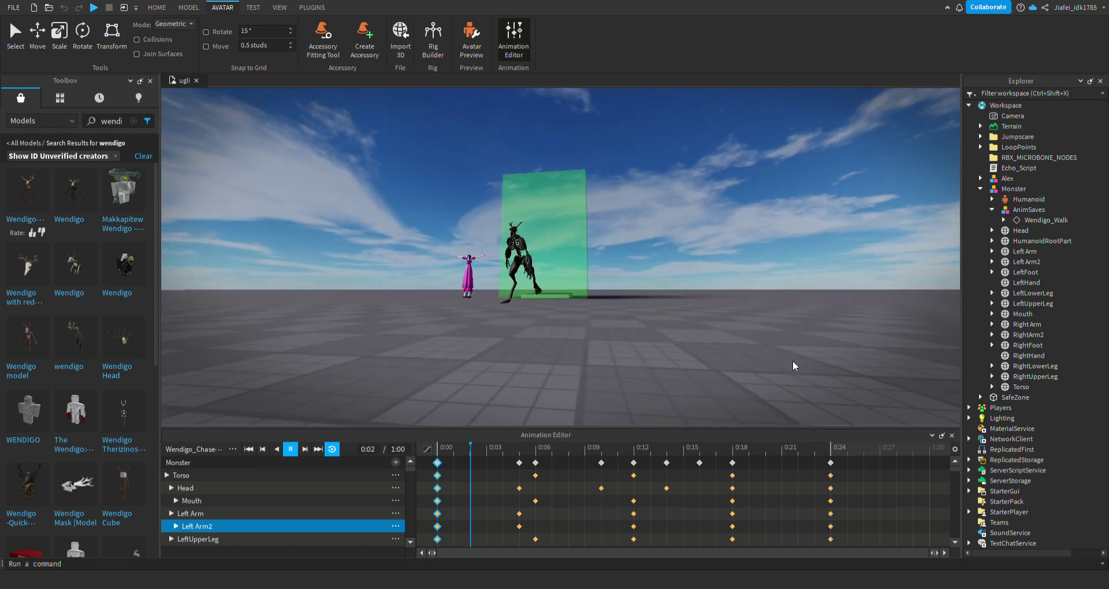
{"action": "left_click", "coordinate": [570, 448]}
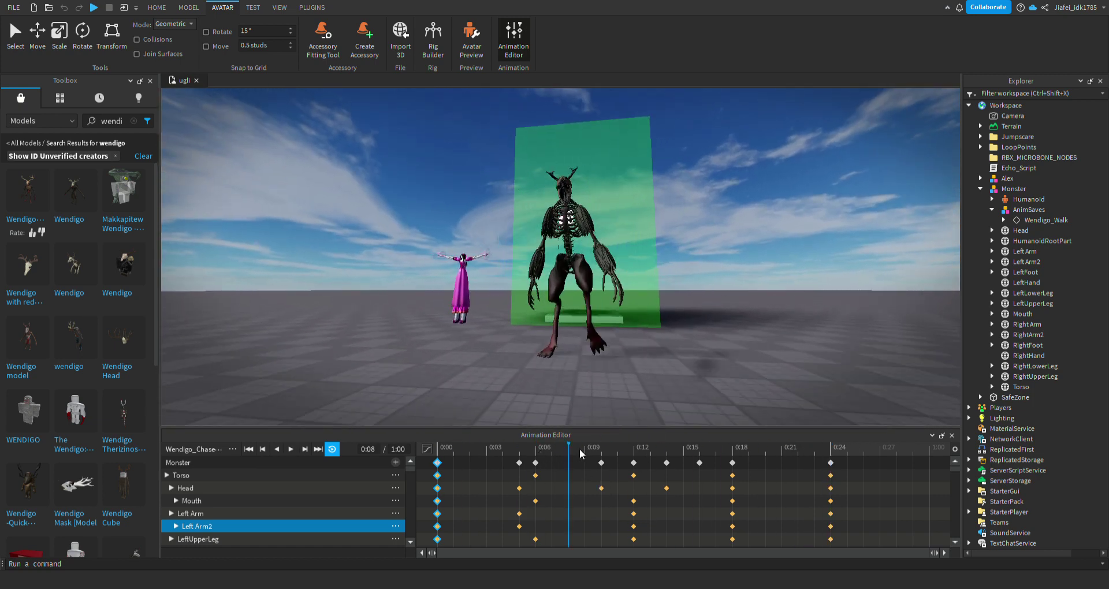
{"action": "key", "text": "space"}
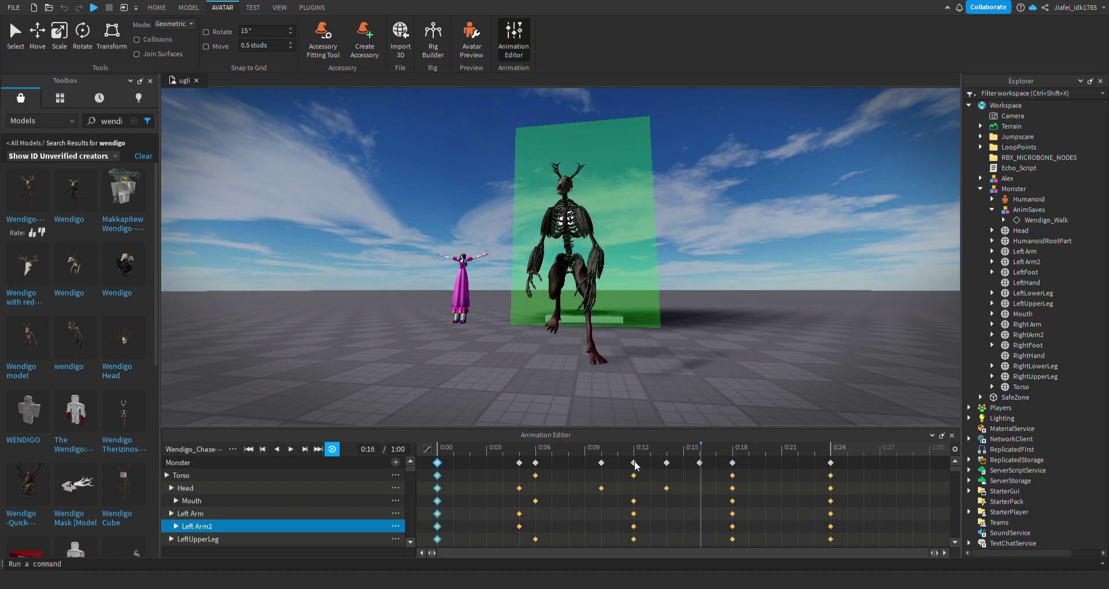
Rotate the left arm slightly in the 0:00 pose and replay the loop
{"action": "left_click", "coordinate": [450, 455]}
{"action": "left_click", "coordinate": [273, 512]}
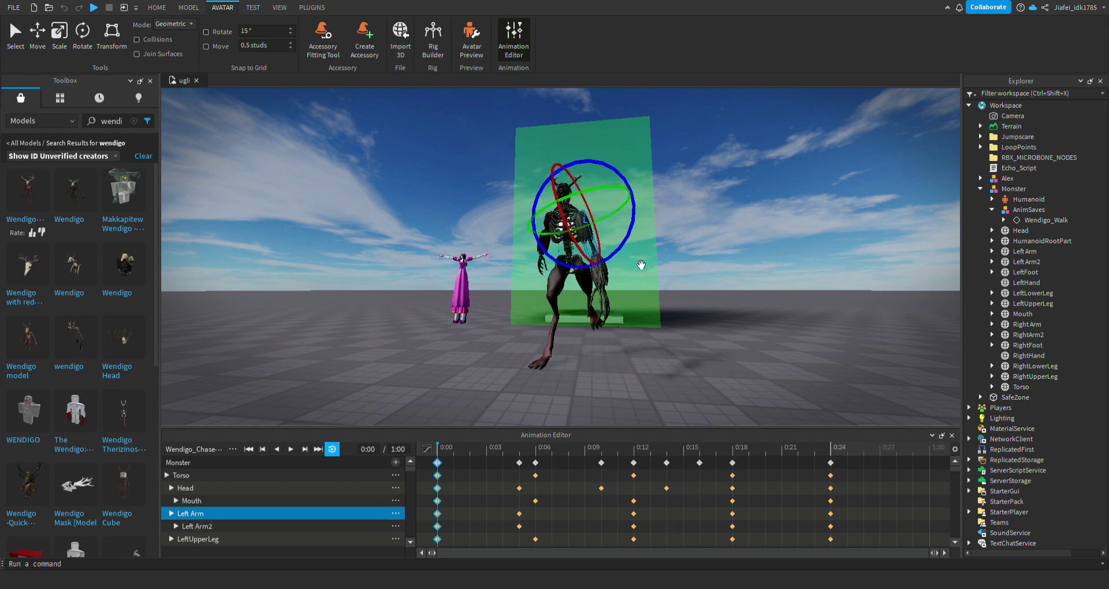
{"action": "left_click_drag", "start_coordinate": [634, 256], "coordinate": [631, 250]}
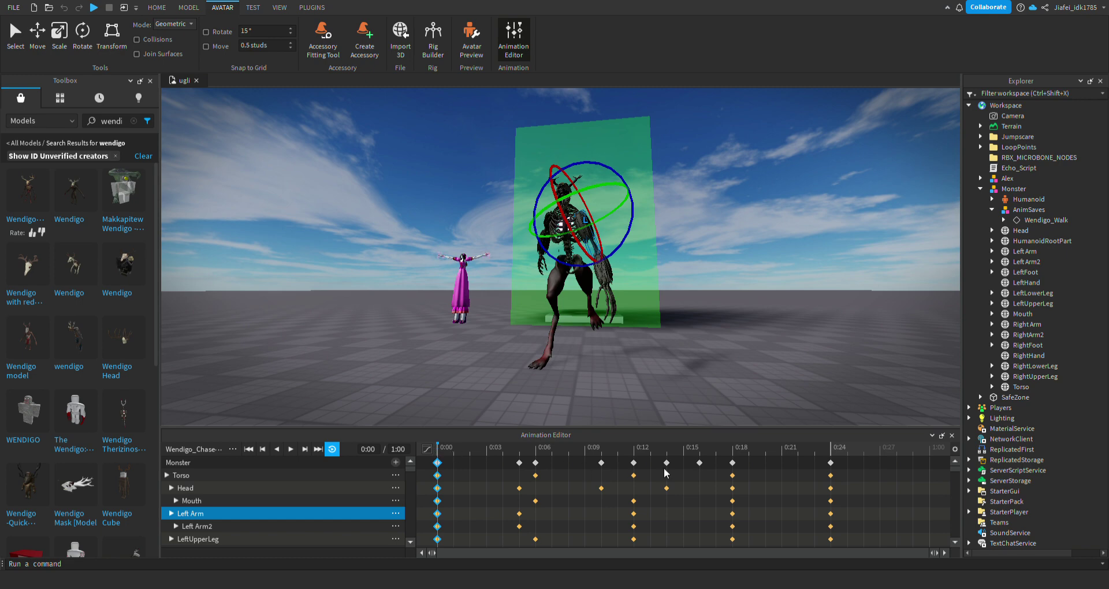
{"action": "key", "text": "space"}
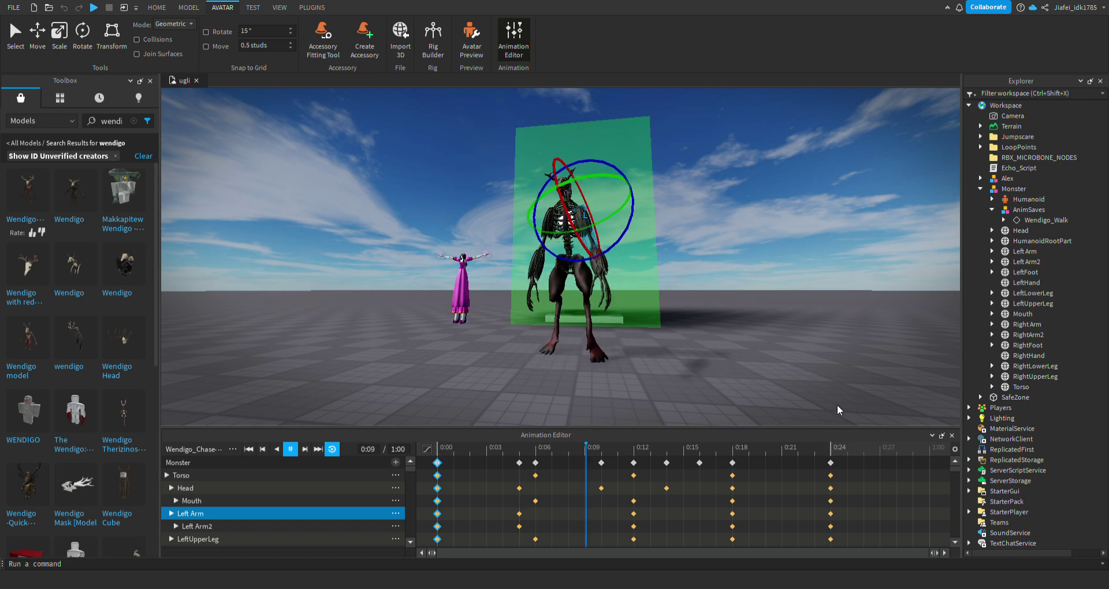
{"action": "scroll", "coordinate": [736, 352], "scroll_direction": "down", "scroll_amount": 2}
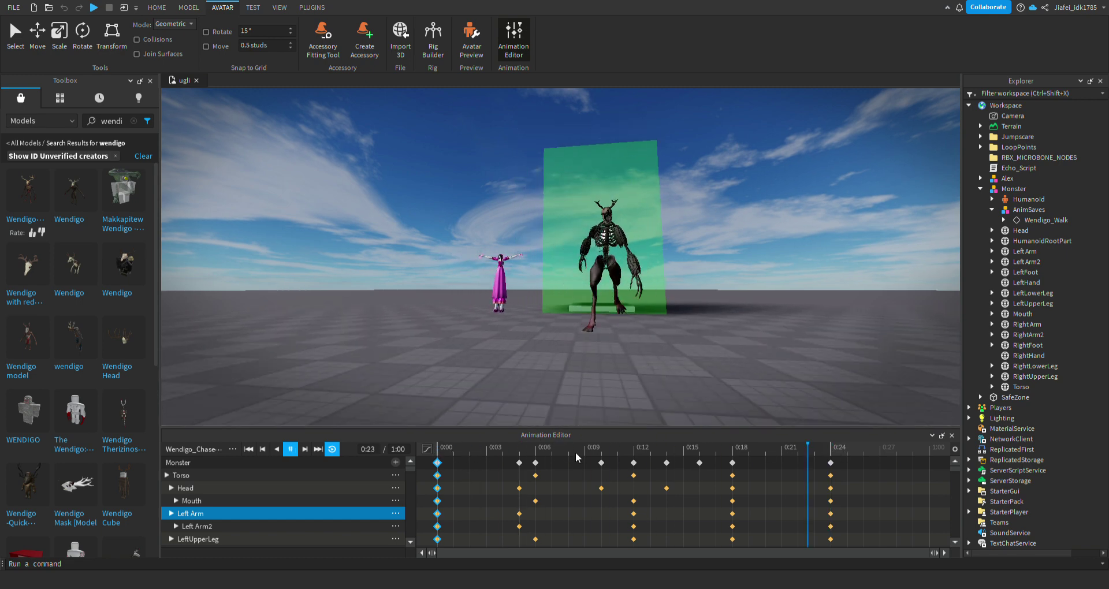
Fine-tune the left arm's rotation in the 0:18 pose and replay the loop
{"action": "key", "text": "space"}
{"action": "left_click_drag", "start_coordinate": [569, 455], "coordinate": [742, 466]}
{"action": "left_click_drag", "start_coordinate": [663, 260], "coordinate": [665, 264]}
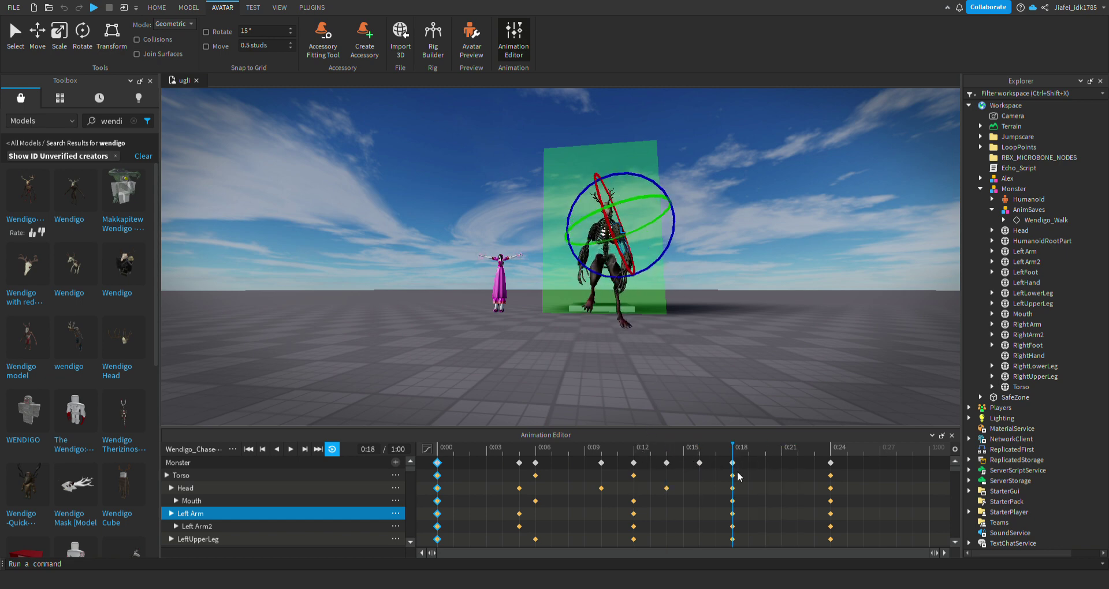
{"action": "left_click", "coordinate": [865, 473]}
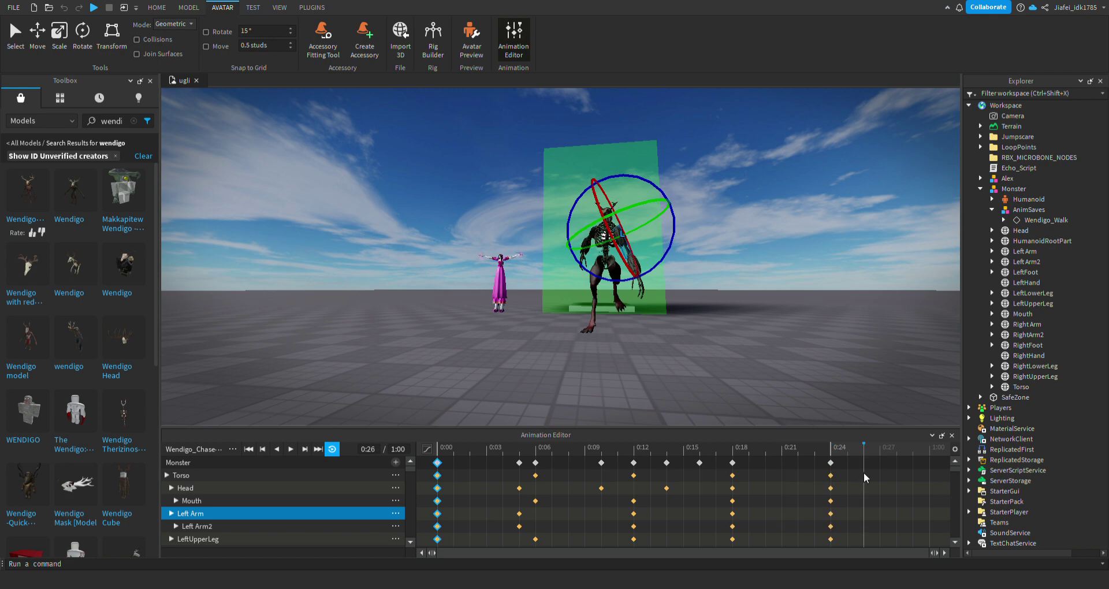
{"action": "left_click", "coordinate": [725, 451]}
{"action": "left_click_drag", "start_coordinate": [650, 275], "coordinate": [650, 270]}
{"action": "key", "text": "space"}
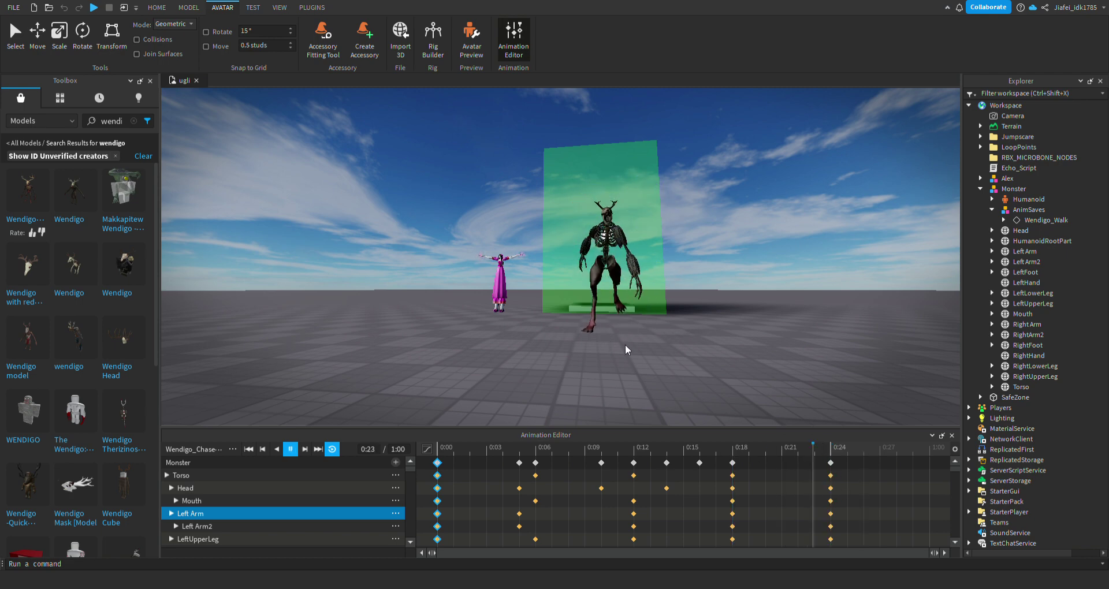
Rotate the left arm slightly in the 0:12 pose and play the loop from a distance
{"action": "right_click_drag", "start_coordinate": [660, 352], "coordinate": [664, 352]}
{"action": "left_click", "coordinate": [638, 450]}
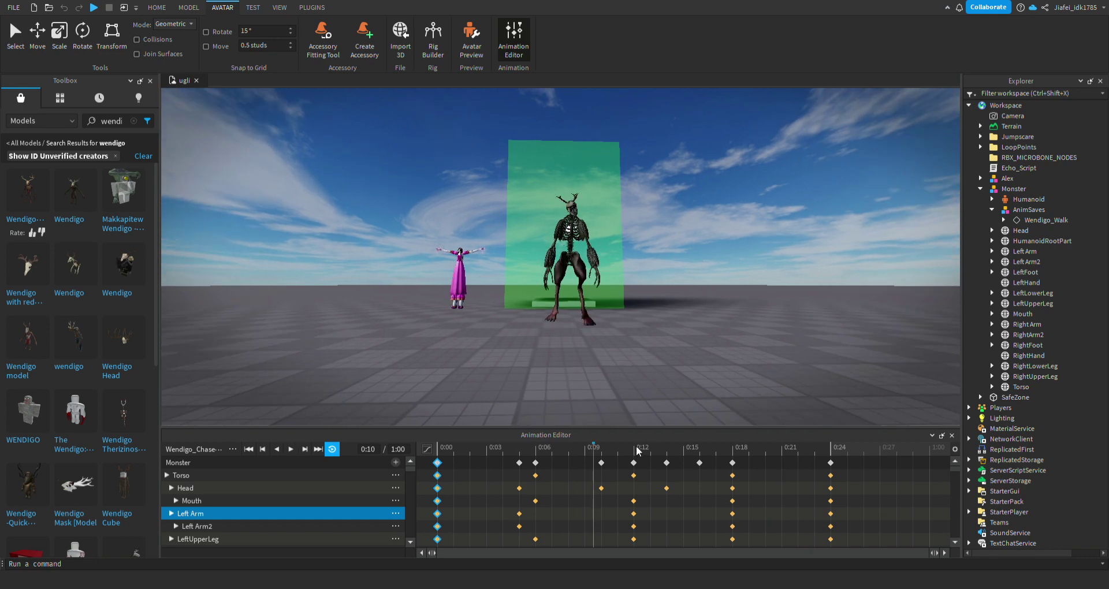
{"action": "left_click_drag", "start_coordinate": [615, 264], "coordinate": [613, 268]}
{"action": "key", "text": "space"}
{"action": "scroll", "coordinate": [622, 320], "scroll_direction": "down", "scroll_amount": 3}
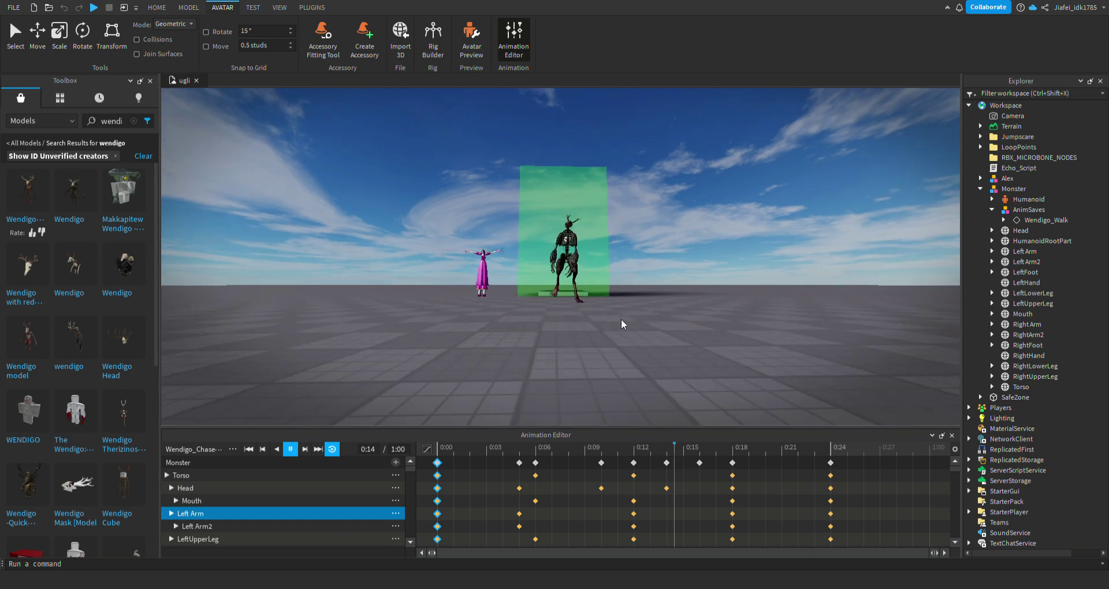
Rotate the left hand at the wrist in the 0:05 pose
{"action": "key", "text": "w"}
{"action": "key", "text": "d"}
{"action": "left_click", "coordinate": [524, 448]}
{"action": "left_click", "coordinate": [612, 327]}
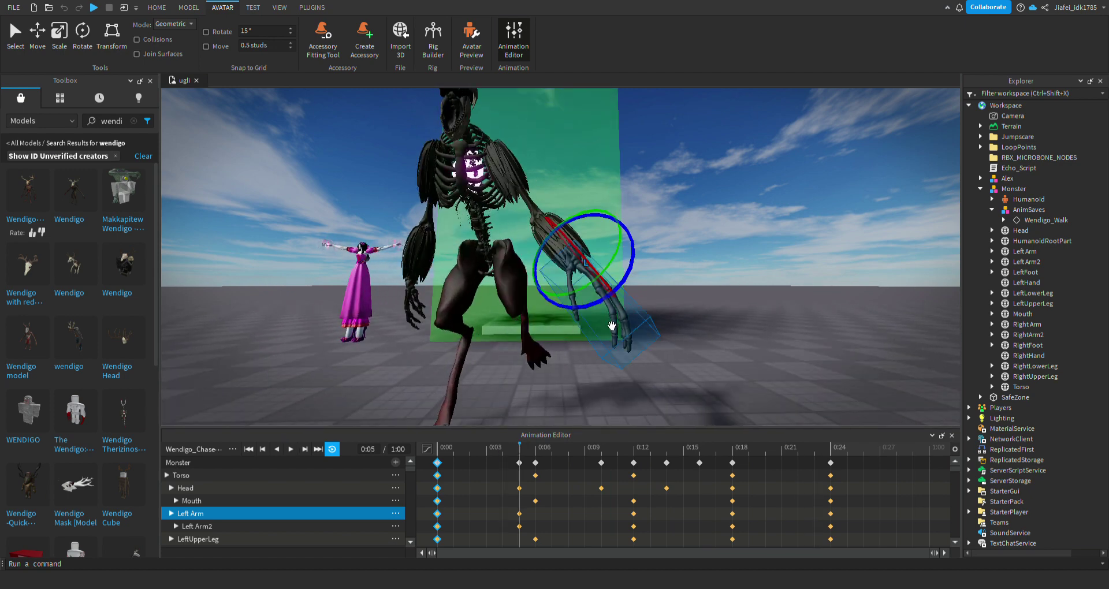
{"action": "left_click_drag", "start_coordinate": [627, 285], "coordinate": [607, 309]}
Rotate the left hand at the wrist at 0:09 and in the 0:12 pose
{"action": "left_click", "coordinate": [584, 448]}
{"action": "mouse_move", "coordinate": [563, 278]}
{"action": "left_mouse_down"}
{"action": "mouse_move", "coordinate": [569, 260]}
{"action": "mouse_move", "coordinate": [569, 269]}
{"action": "left_mouse_up"}
{"action": "left_click", "coordinate": [634, 448]}
{"action": "left_click_drag", "start_coordinate": [478, 279], "coordinate": [565, 361]}
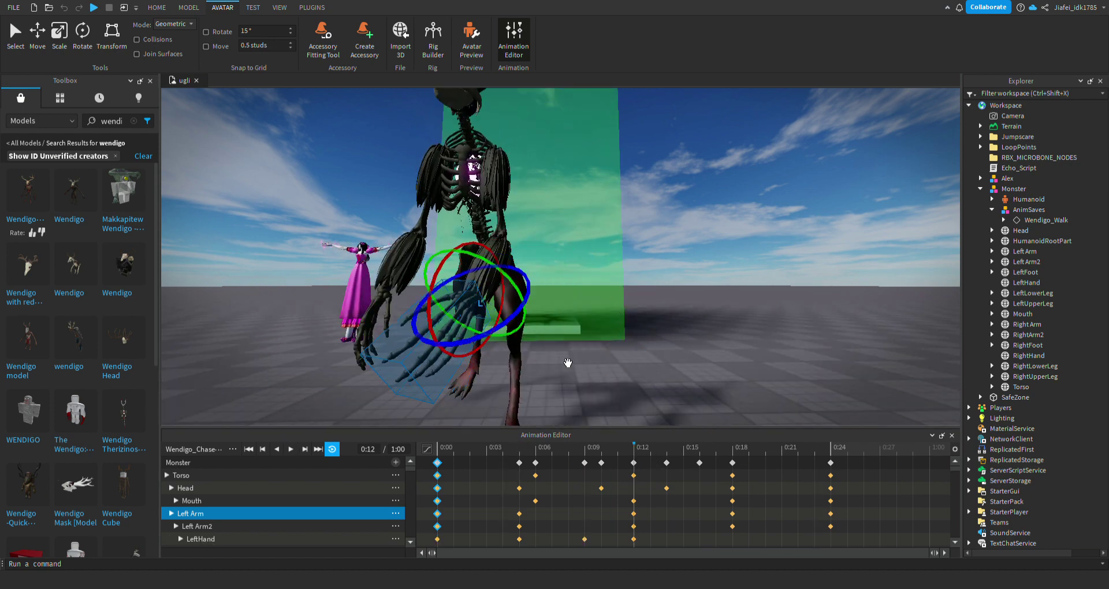
Rotate the left hand at the wrist on two axes in a new pose at 0:16
{"action": "left_click", "coordinate": [691, 450]}
{"action": "left_click_drag", "start_coordinate": [471, 320], "coordinate": [427, 323]}
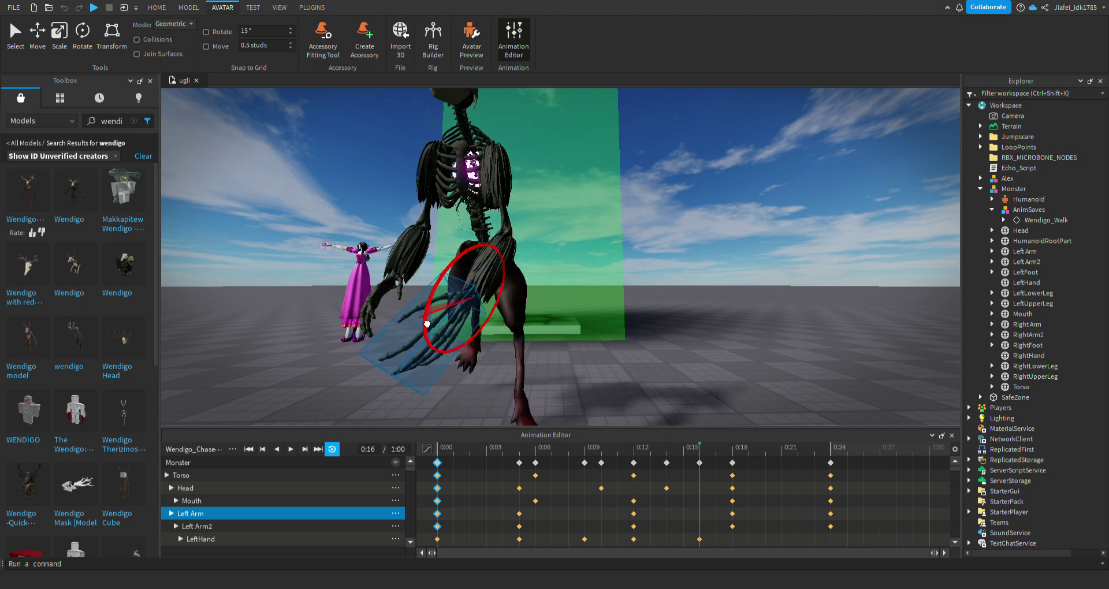
{"action": "left_click_drag", "start_coordinate": [458, 356], "coordinate": [467, 354]}
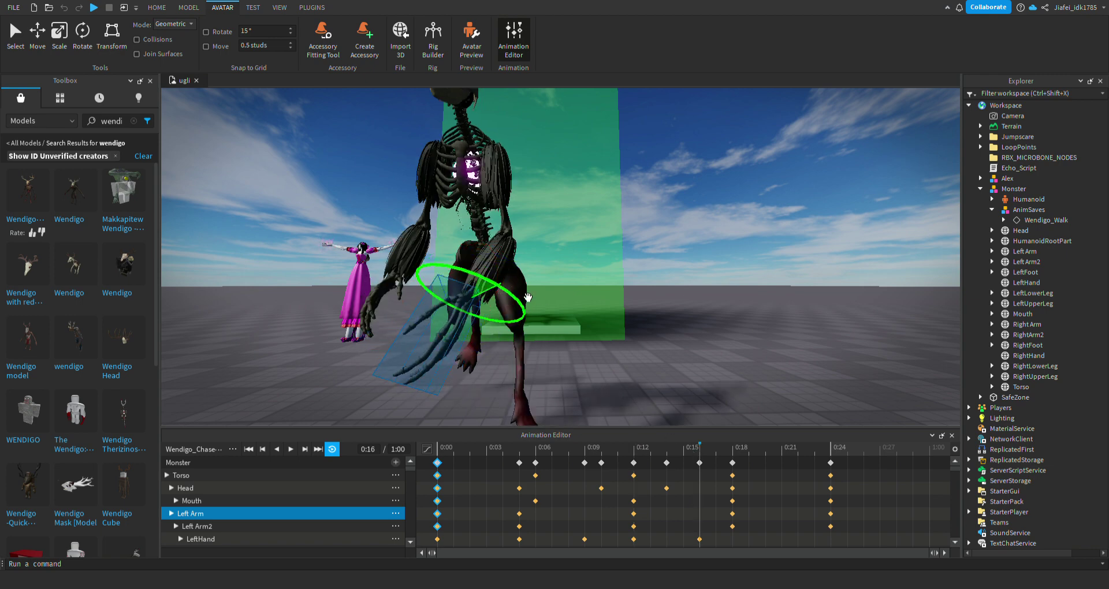
Key the left hand's pose at 0:18 and 0:24, and play the loop from a distance
{"action": "left_click", "coordinate": [744, 448]}
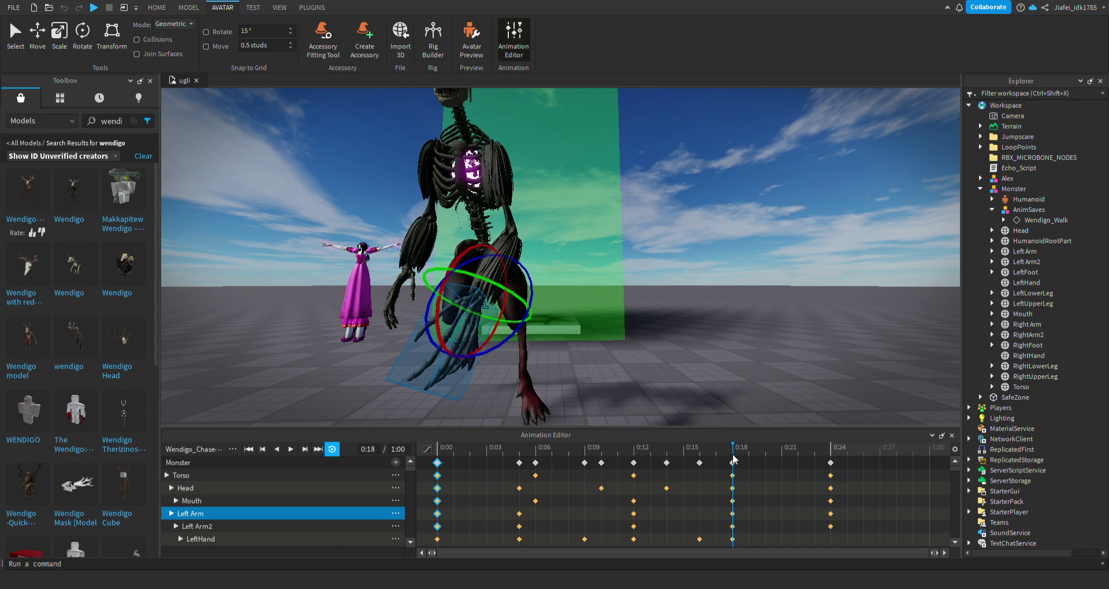
{"action": "left_click", "coordinate": [766, 449]}
{"action": "key", "text": "space"}
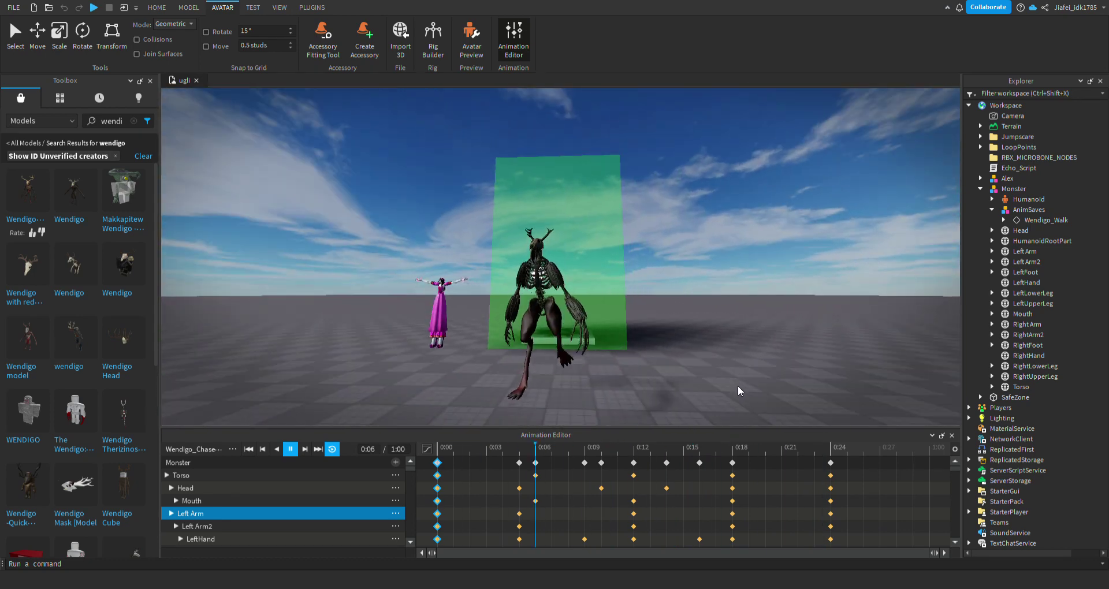
Save the animation as a new one named Wendigo_Chase, removing the [CHANNELS] suffix from its name
{"action": "left_click", "coordinate": [233, 450]}
{"action": "left_click", "coordinate": [265, 485]}
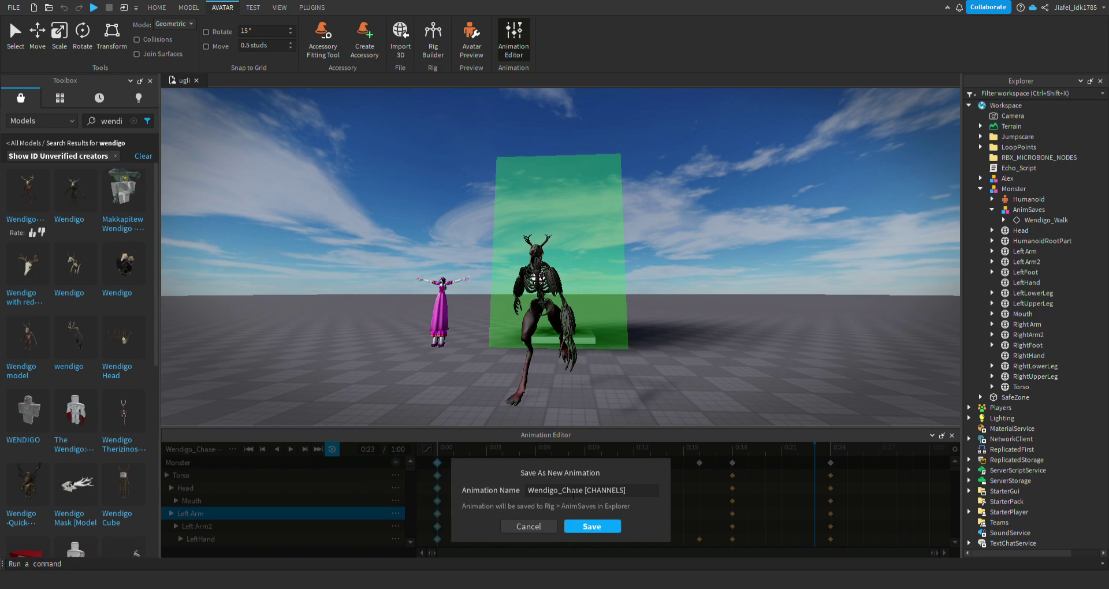
{"action": "key", "text": "BackSpace"}
{"action": "key", "text": "BackSpace"}
{"action": "key", "text": "BackSpace"}
{"action": "key", "text": "BackSpace"}
{"action": "key", "text": "BackSpace"}
{"action": "key", "text": "BackSpace"}
{"action": "key", "text": "BackSpace"}
{"action": "key", "text": "BackSpace"}
{"action": "key", "text": "BackSpace"}
{"action": "key", "text": "BackSpace"}
{"action": "key", "text": "Return"}
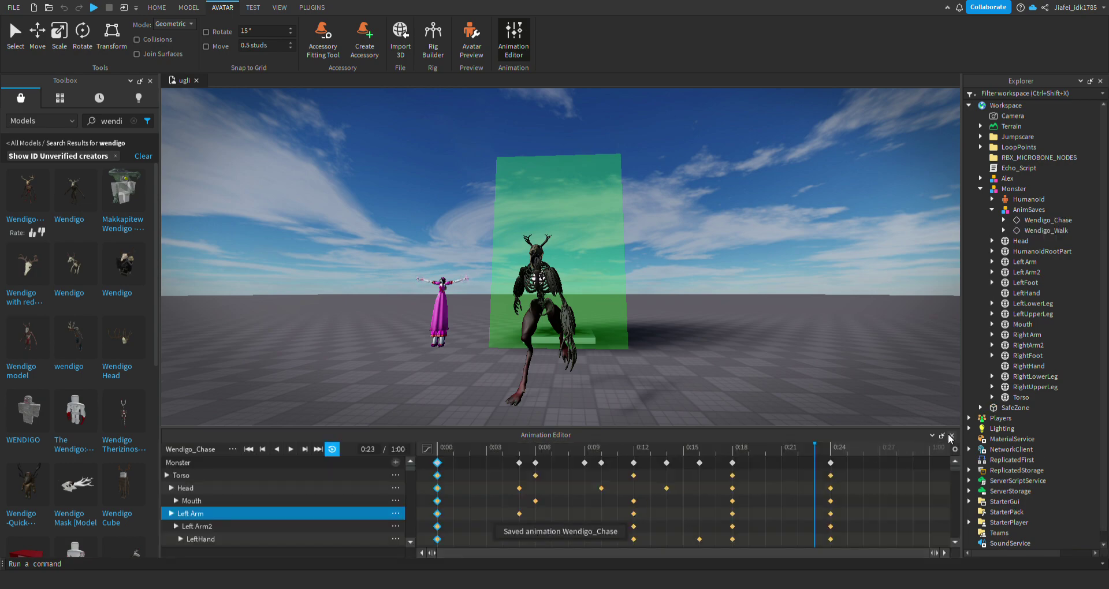
Close the Animation Editor and look at the monster's head up close
{"action": "left_click", "coordinate": [952, 436]}
{"action": "scroll", "coordinate": [788, 342], "scroll_direction": "down", "scroll_amount": 8}
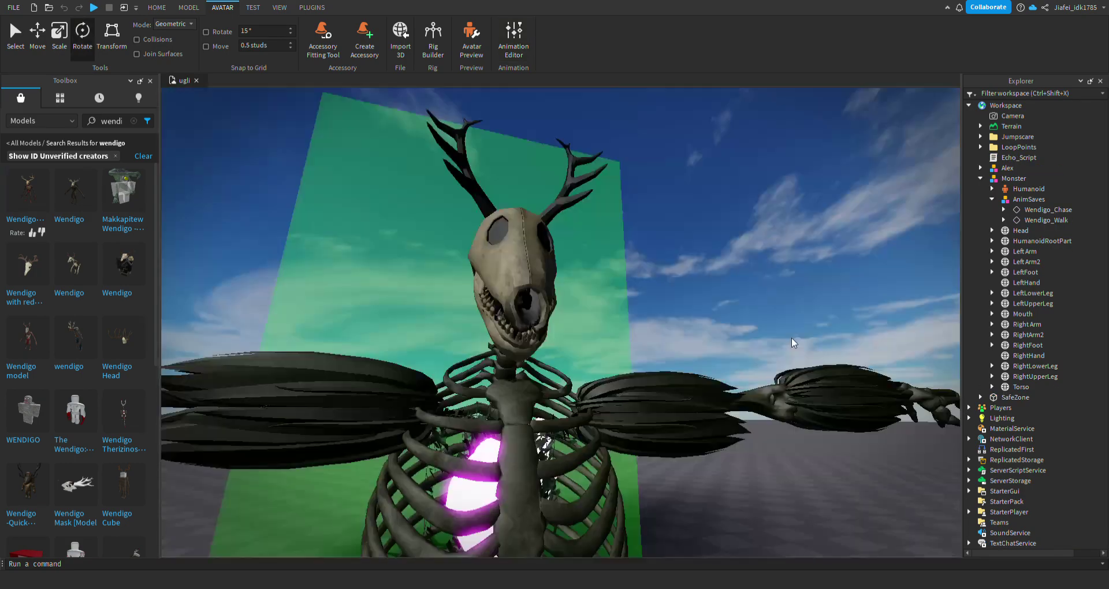
{"action": "right_click_drag", "start_coordinate": [792, 339], "coordinate": [809, 427]}
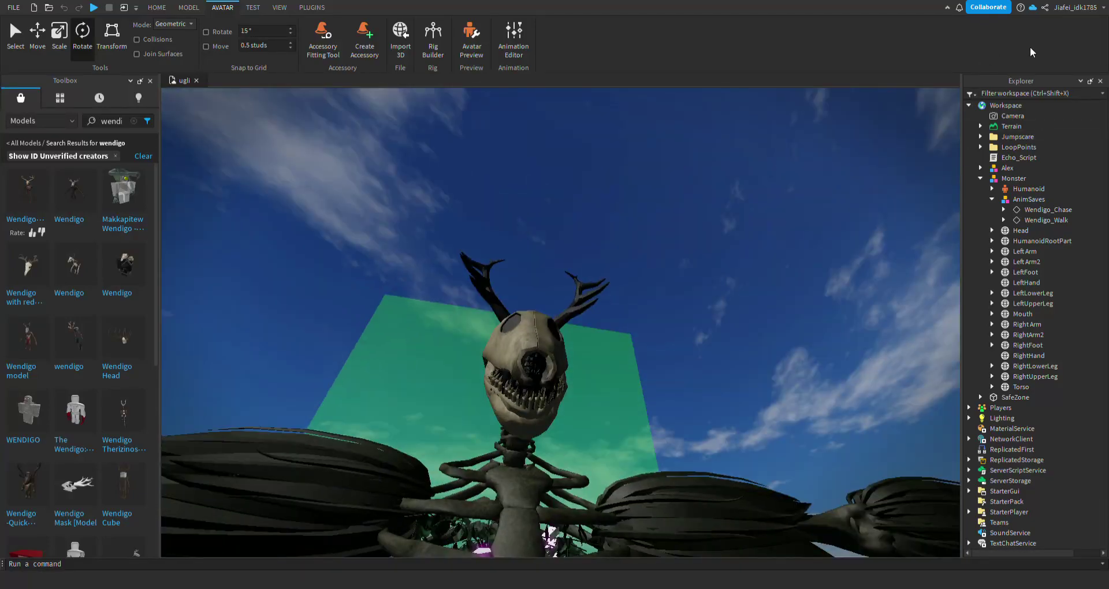